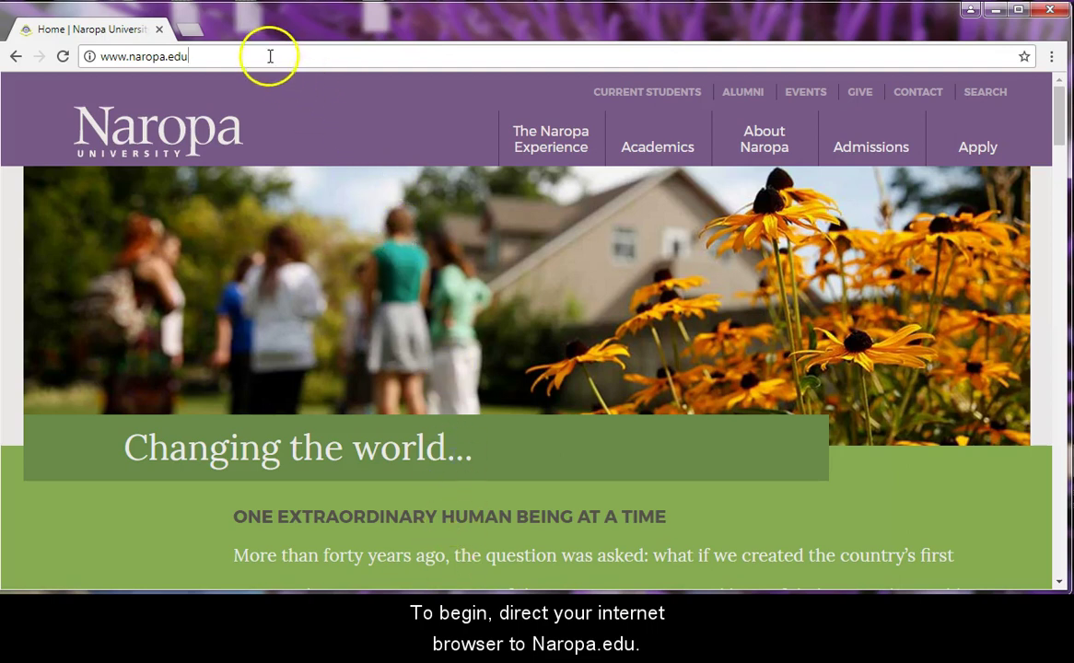
Step: Open the Library page listed under Academics on the Naropa University website
{"action": "left_click", "coordinate": [111, 55]}
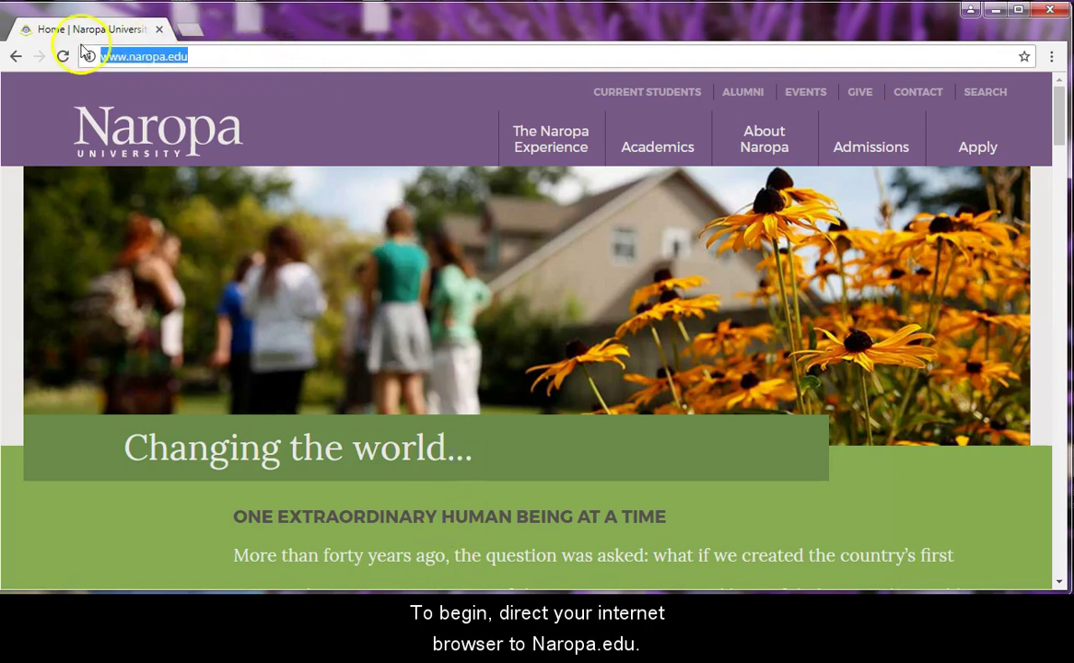
{"action": "left_click", "coordinate": [215, 53]}
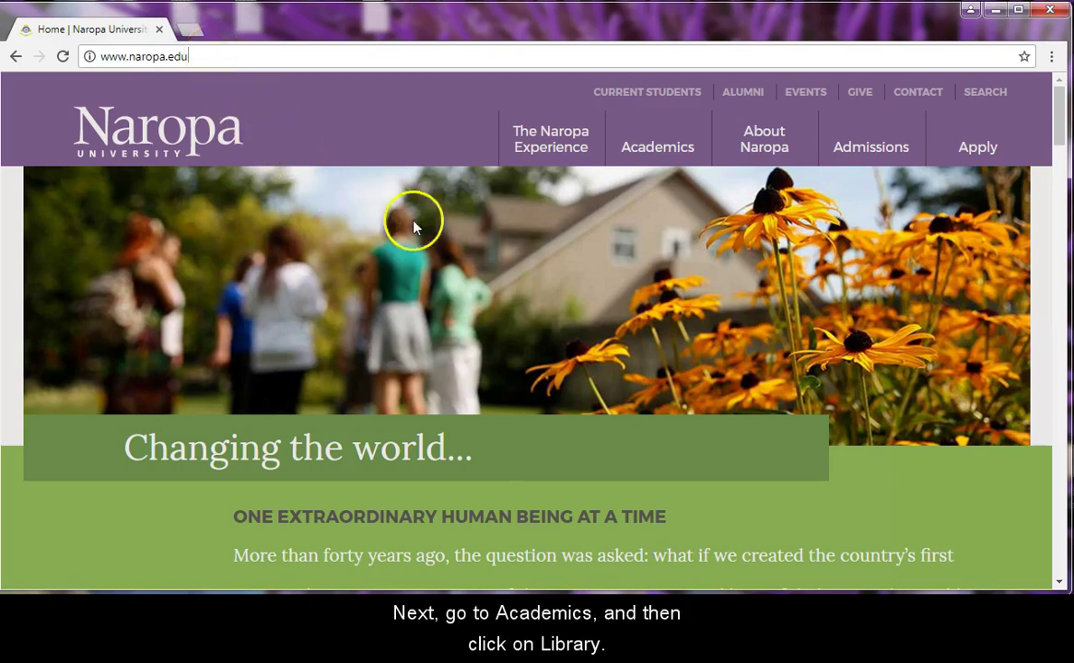
{"action": "mouse_move", "coordinate": [660, 159]}
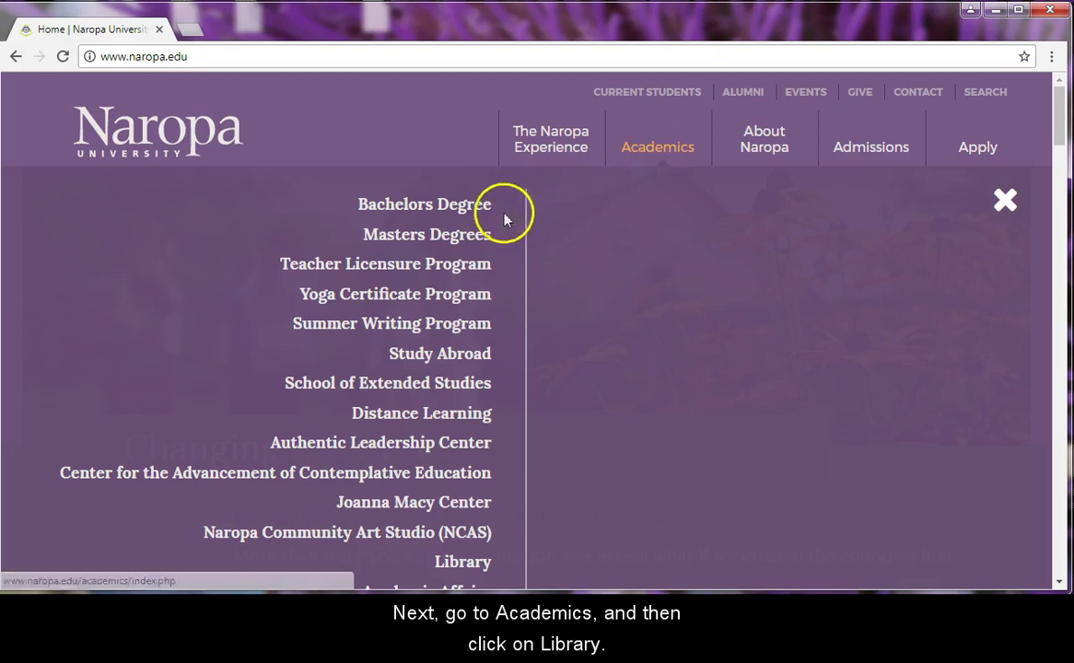
{"action": "left_click", "coordinate": [464, 563]}
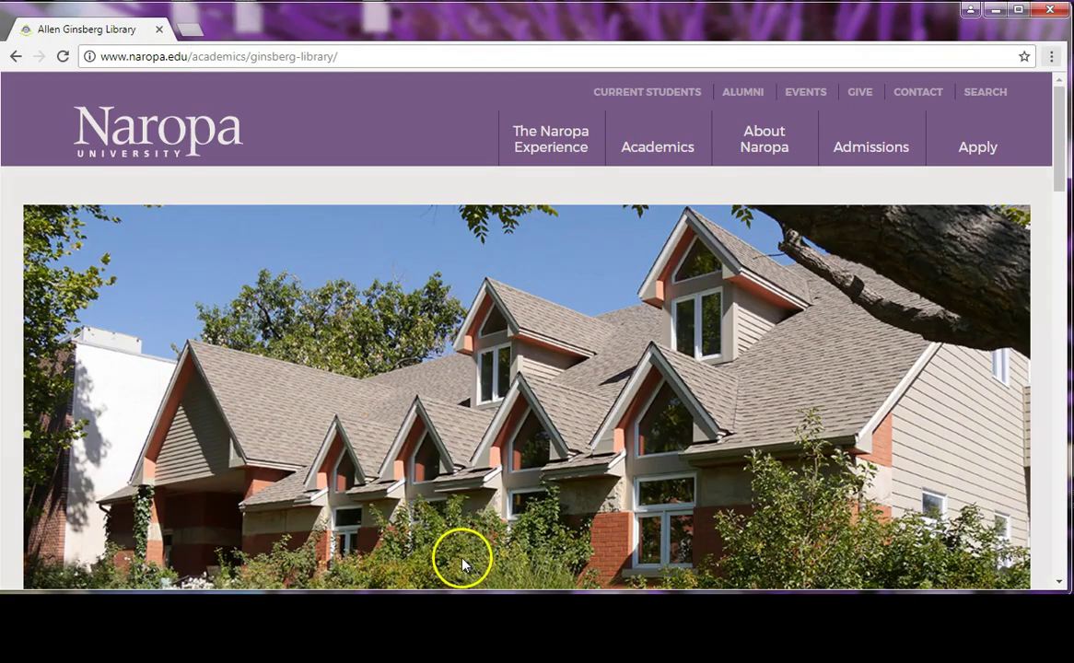
Step: Look over the Allen Ginsberg Library main page and open its Hours/Location page
{"action": "scroll", "coordinate": [461, 560], "scroll_direction": "down", "scroll_amount": 5}
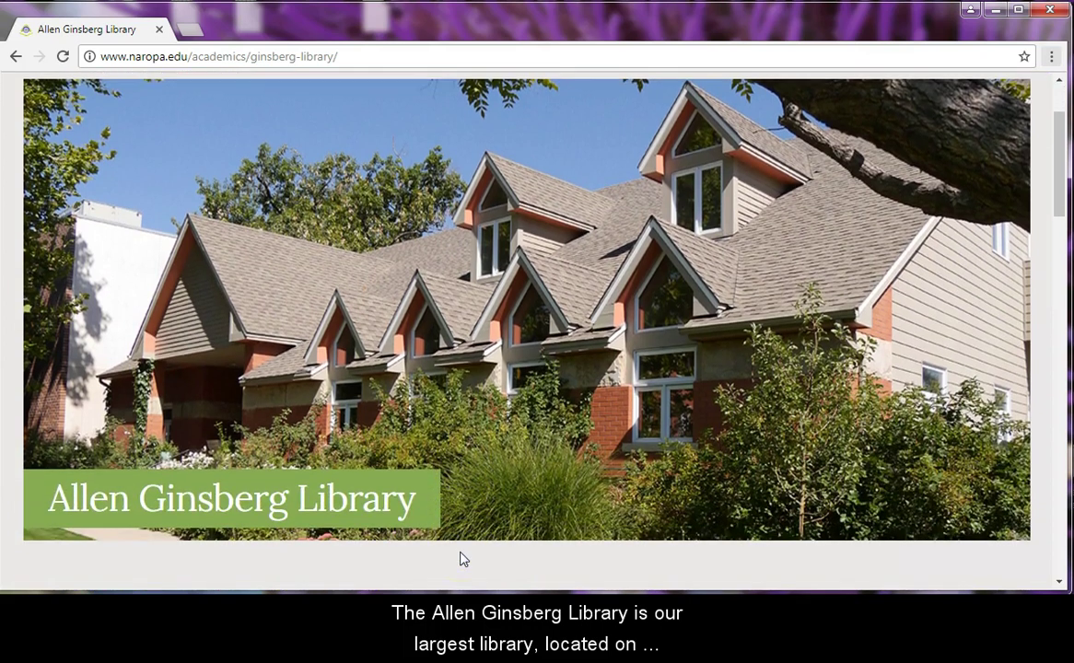
{"action": "scroll", "coordinate": [461, 557], "scroll_direction": "down", "scroll_amount": 3}
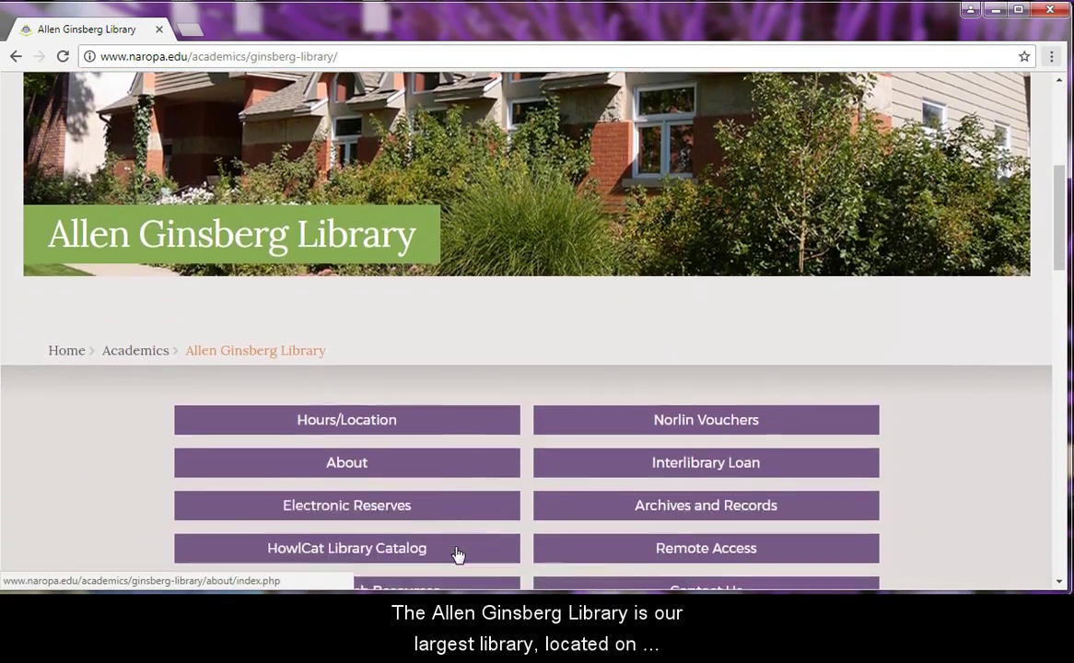
{"action": "scroll", "coordinate": [458, 555], "scroll_direction": "down", "scroll_amount": 3}
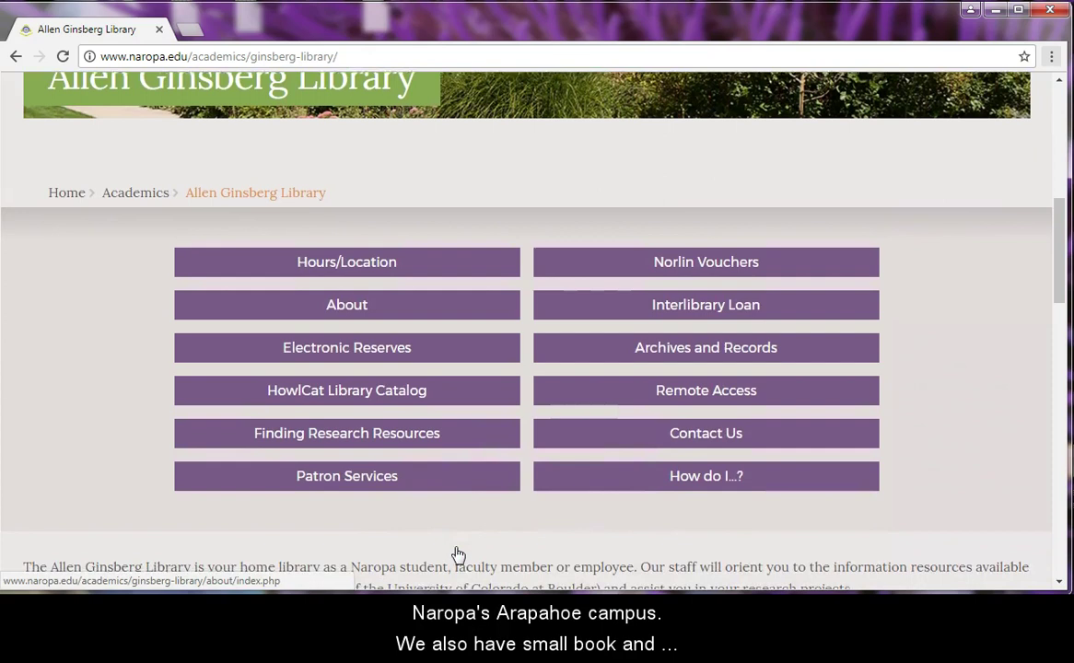
{"action": "scroll", "coordinate": [457, 554], "scroll_direction": "down", "scroll_amount": 2}
{"action": "scroll", "coordinate": [458, 554], "scroll_direction": "up", "scroll_amount": 3}
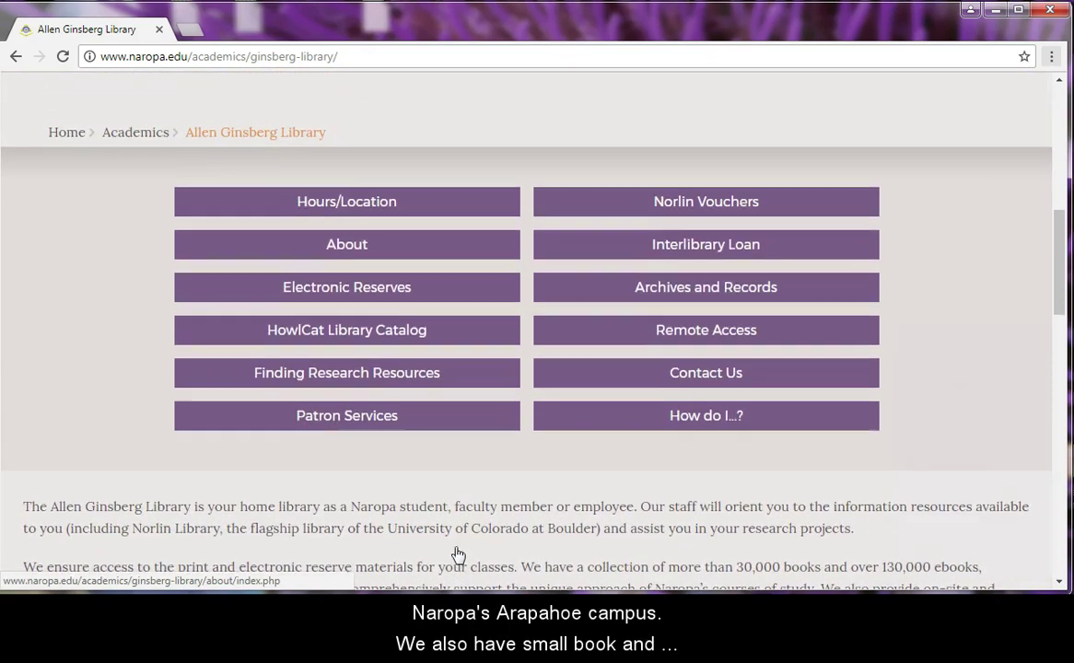
{"action": "scroll", "coordinate": [458, 554], "scroll_direction": "up", "scroll_amount": 1}
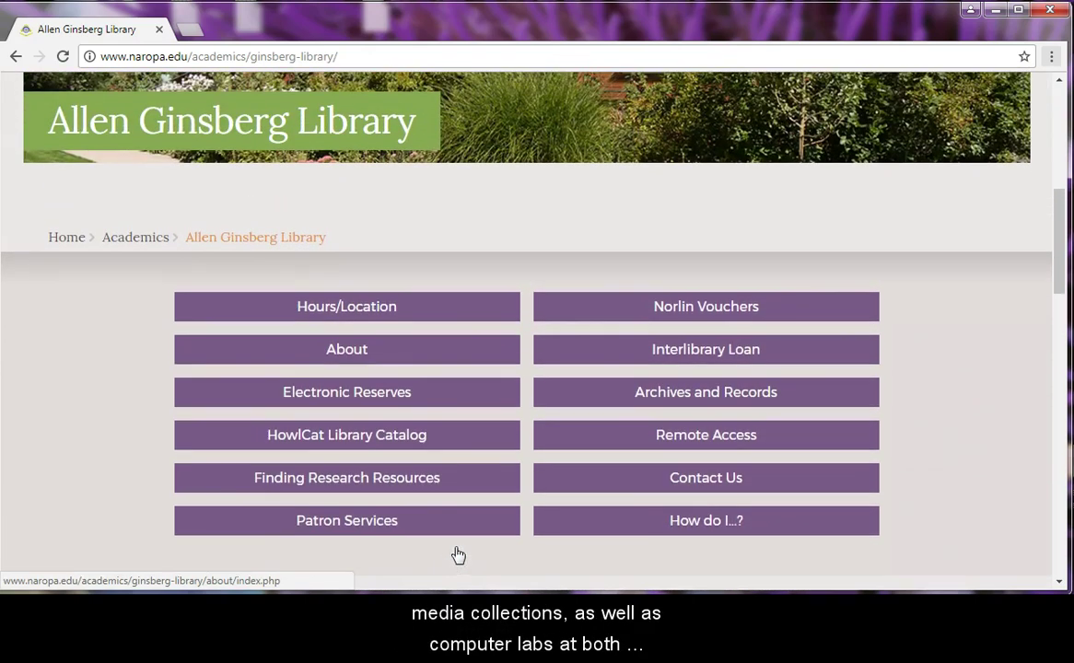
{"action": "left_click", "coordinate": [387, 318]}
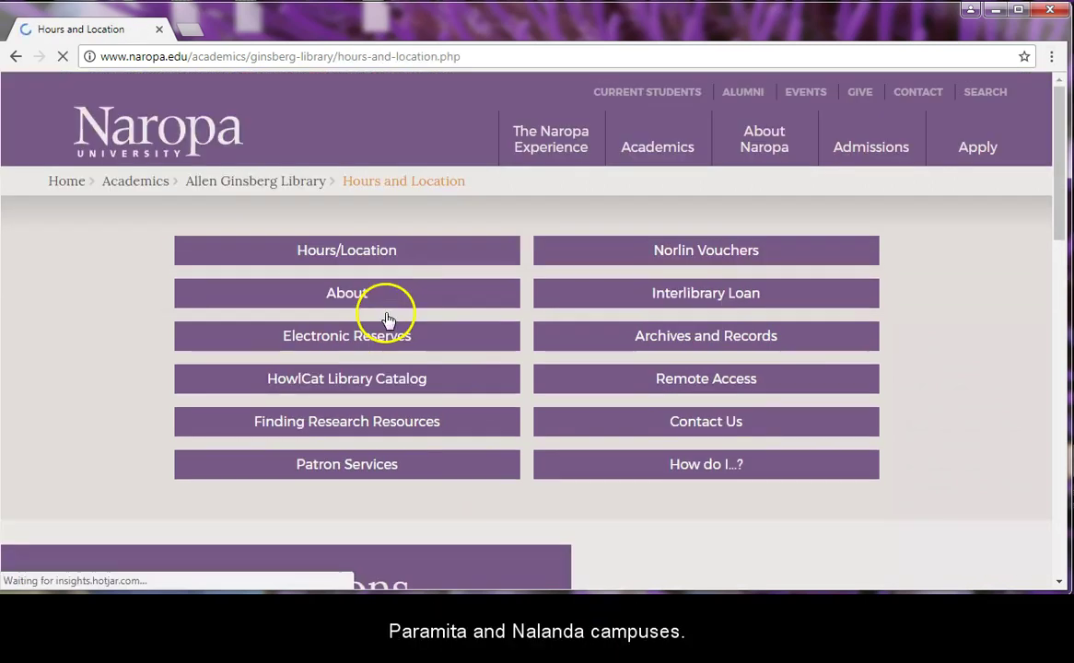
Step: Read through the hours and locations of the Allen Ginsberg, Paramita and Nalanda library branches
{"action": "scroll", "coordinate": [605, 507], "scroll_direction": "down", "scroll_amount": 3}
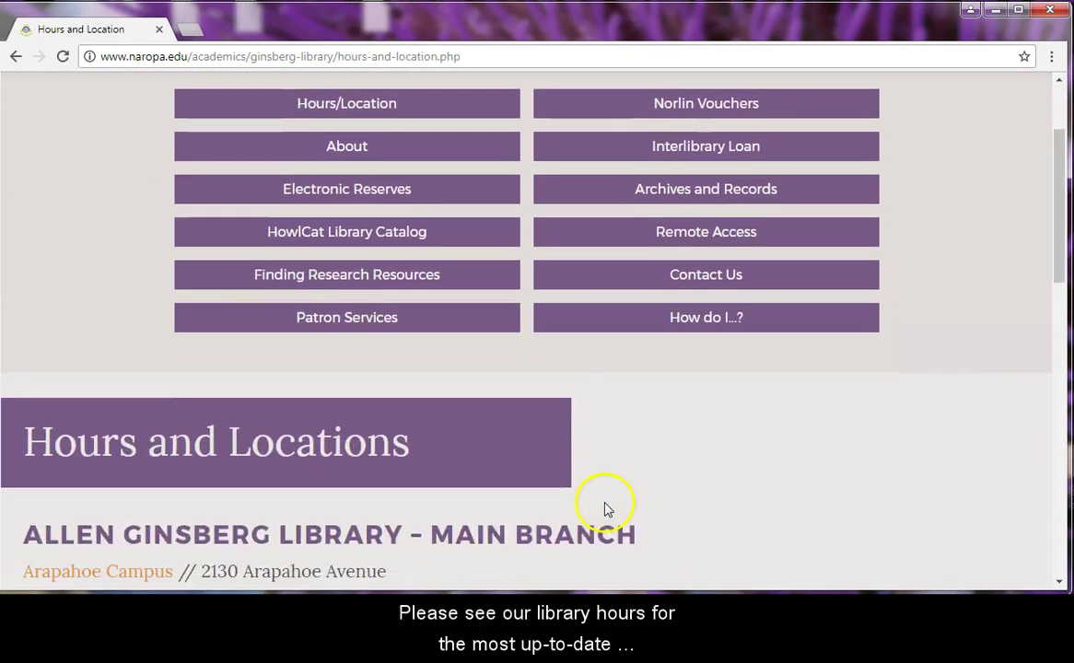
{"action": "scroll", "coordinate": [605, 508], "scroll_direction": "down", "scroll_amount": 2}
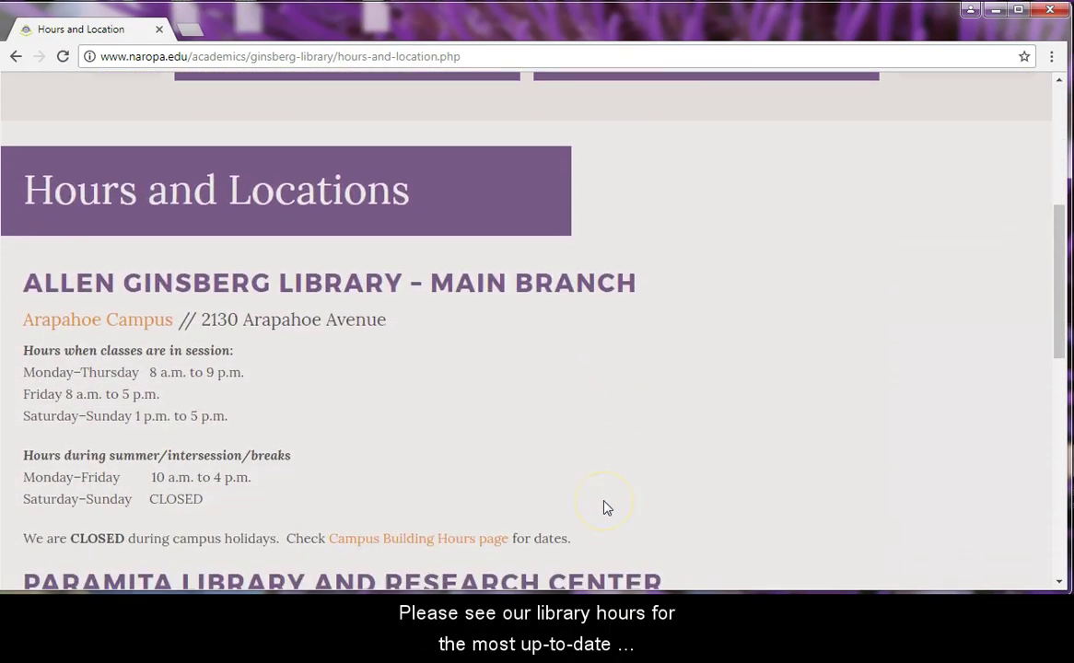
{"action": "scroll", "coordinate": [604, 506], "scroll_direction": "down", "scroll_amount": 3}
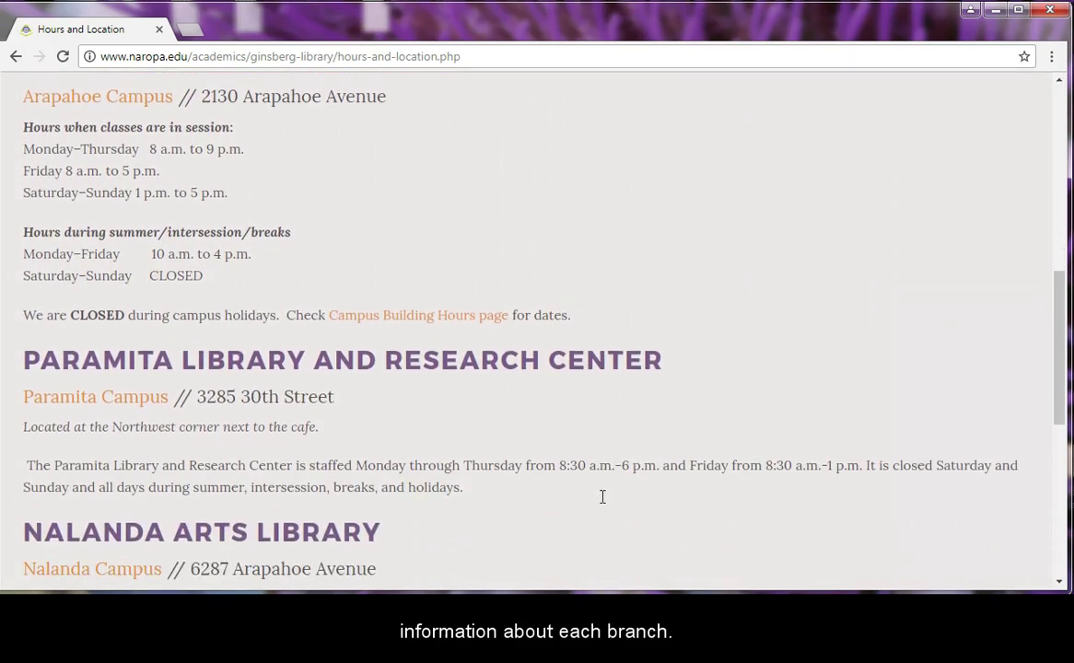
{"action": "scroll", "coordinate": [599, 501], "scroll_direction": "down", "scroll_amount": 1}
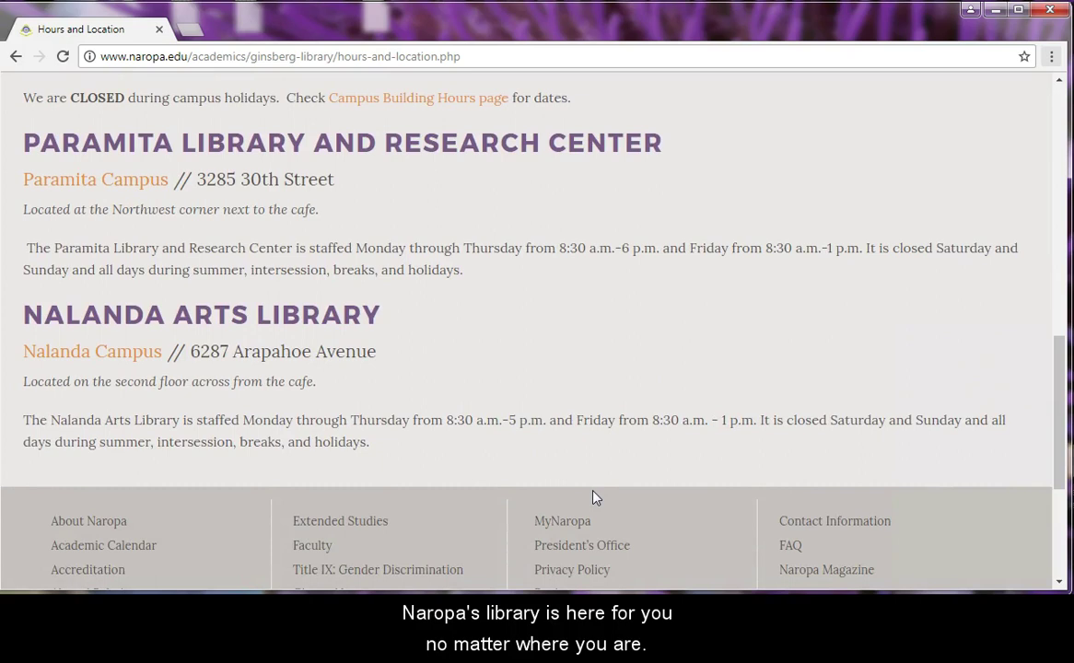
{"action": "scroll", "coordinate": [594, 498], "scroll_direction": "up", "scroll_amount": 4}
{"action": "scroll", "coordinate": [594, 498], "scroll_direction": "up", "scroll_amount": 1}
{"action": "scroll", "coordinate": [595, 497], "scroll_direction": "up", "scroll_amount": 3}
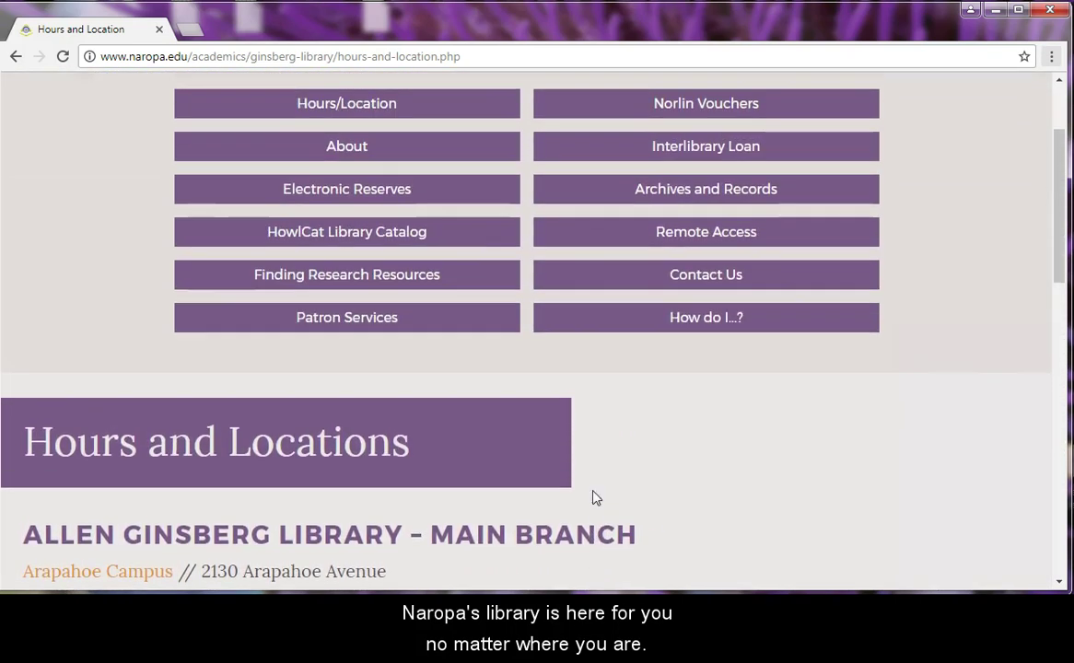
{"action": "scroll", "coordinate": [595, 497], "scroll_direction": "up", "scroll_amount": 2}
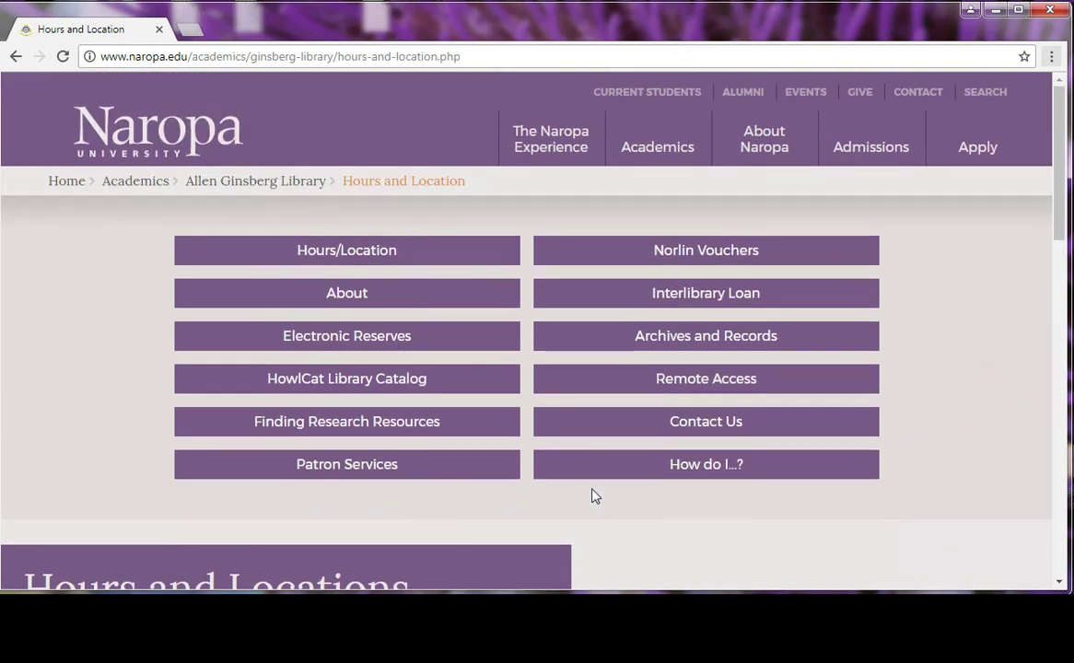
Step: Open the library's Contact Us page and review the staff contact table
{"action": "left_click", "coordinate": [682, 430]}
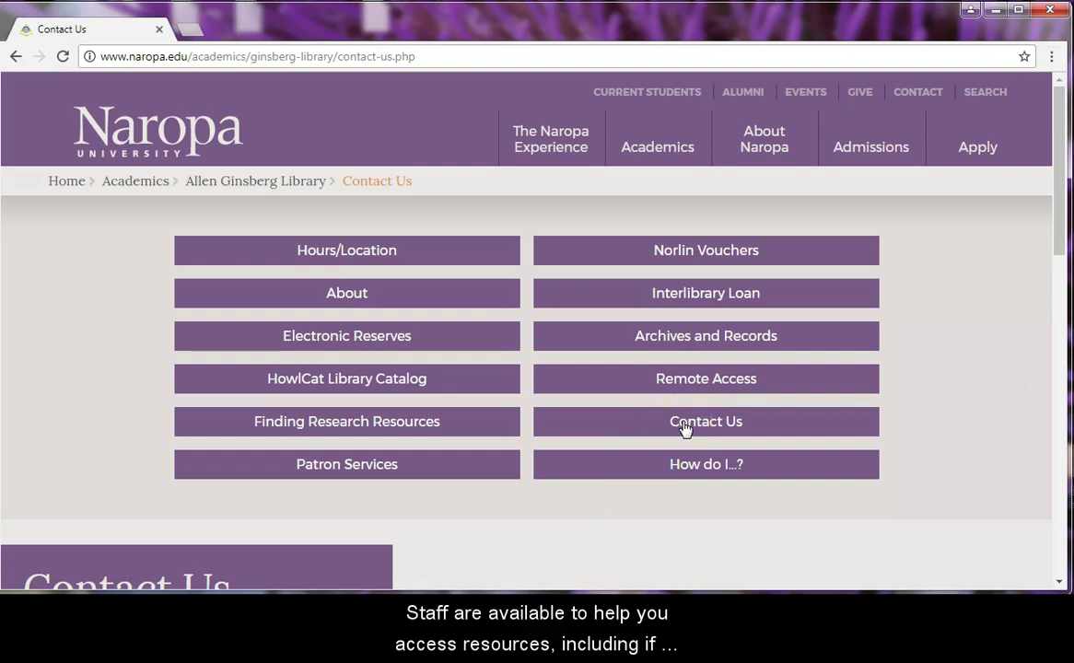
{"action": "scroll", "coordinate": [672, 426], "scroll_direction": "down", "scroll_amount": 2}
{"action": "scroll", "coordinate": [666, 429], "scroll_direction": "down", "scroll_amount": 3}
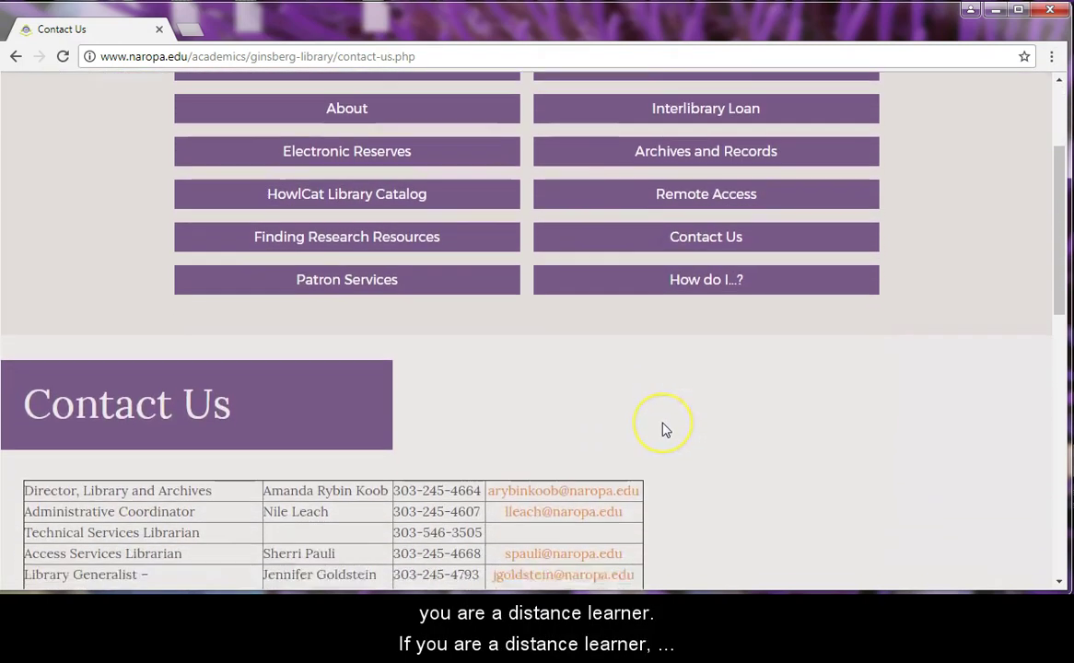
{"action": "scroll", "coordinate": [663, 429], "scroll_direction": "down", "scroll_amount": 1}
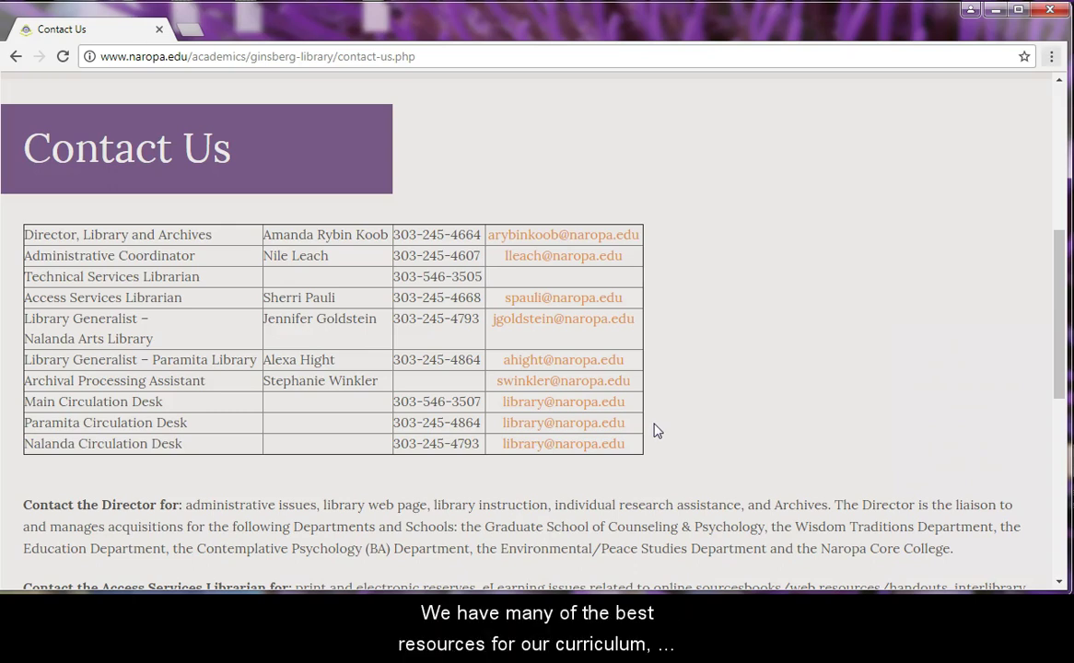
Step: Return to the Allen Ginsberg Library main page and open its Norlin Vouchers page
{"action": "scroll", "coordinate": [654, 430], "scroll_direction": "up", "scroll_amount": 4}
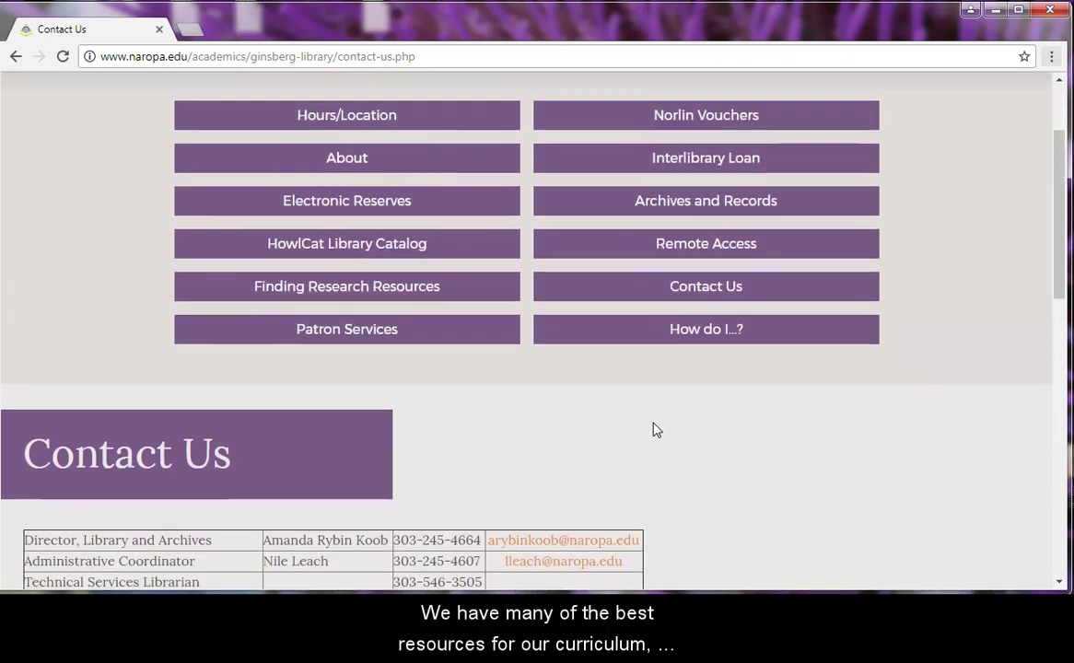
{"action": "scroll", "coordinate": [654, 430], "scroll_direction": "up", "scroll_amount": 2}
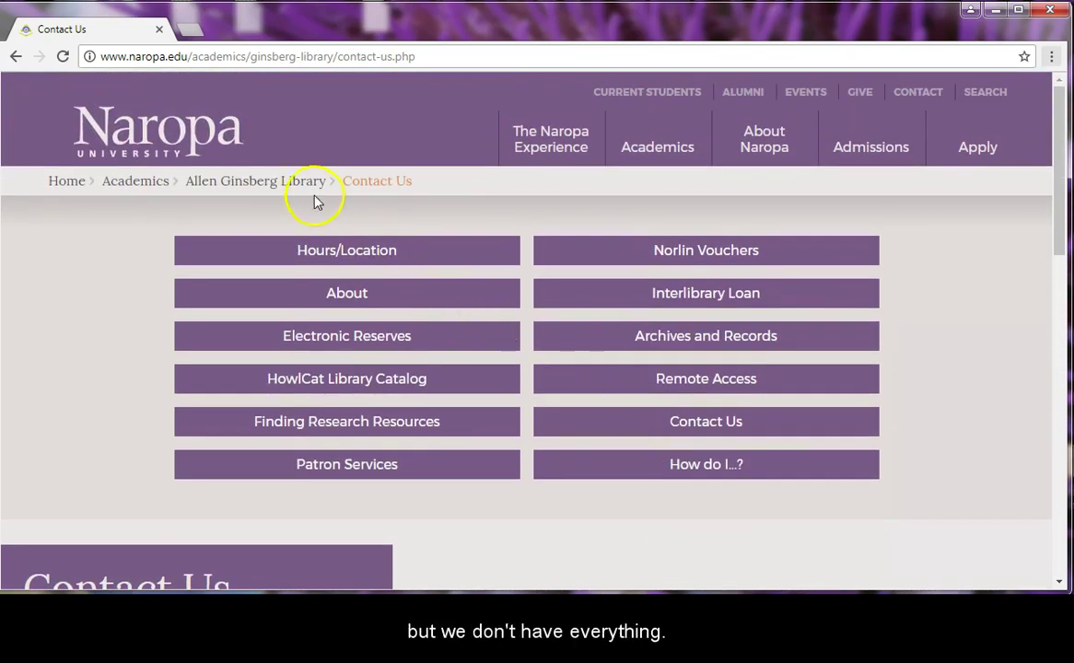
{"action": "left_click", "coordinate": [309, 189]}
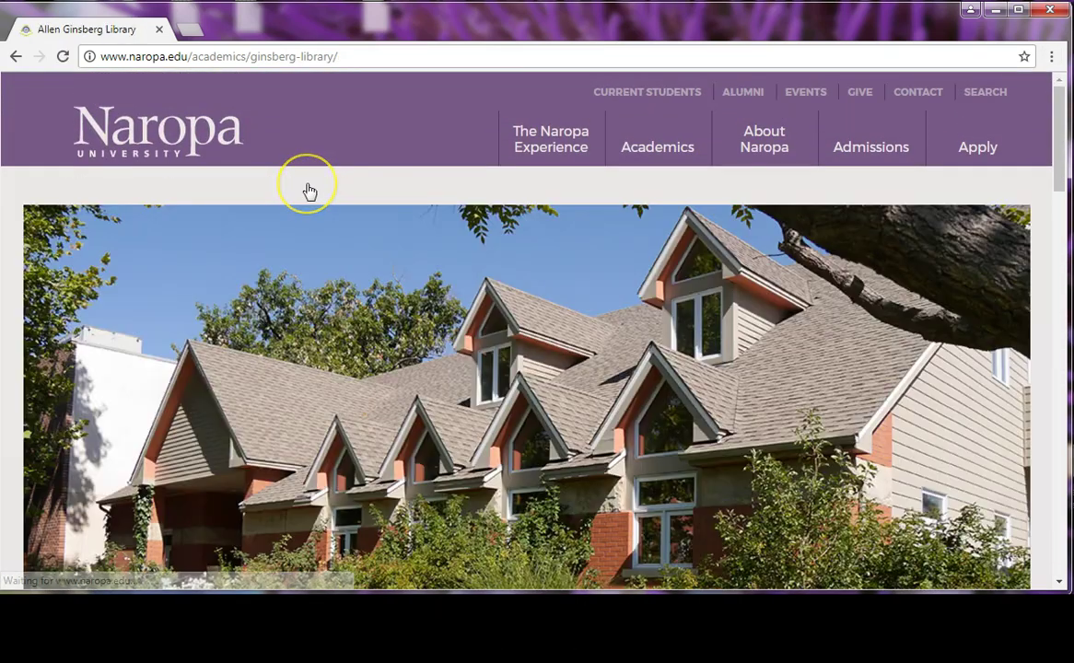
{"action": "scroll", "coordinate": [309, 191], "scroll_direction": "down", "scroll_amount": 3}
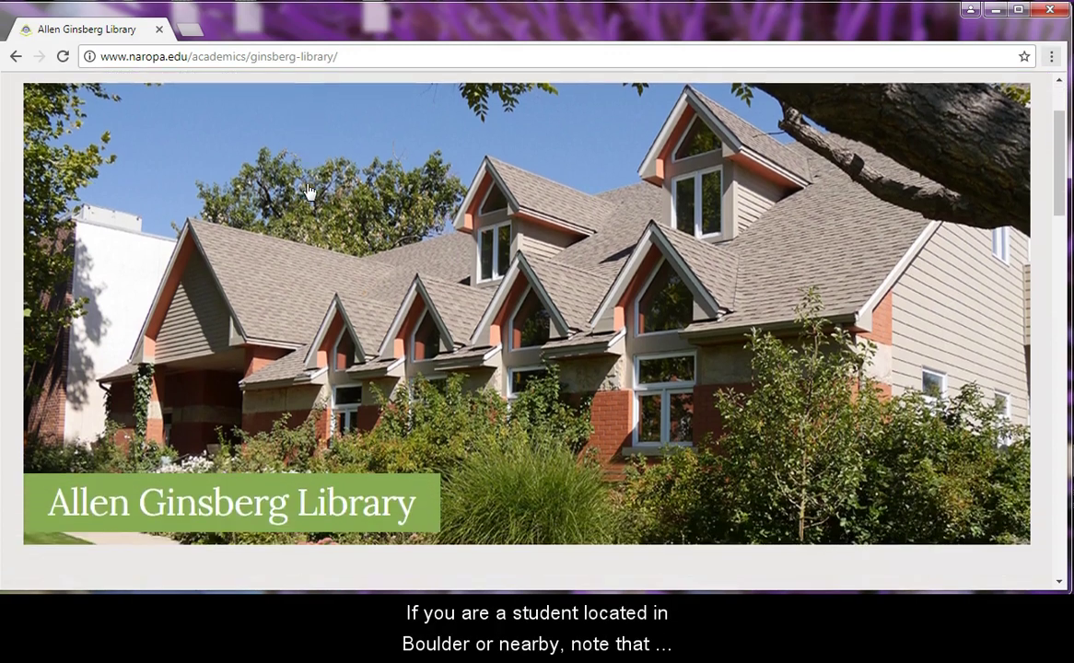
{"action": "scroll", "coordinate": [310, 191], "scroll_direction": "down", "scroll_amount": 2}
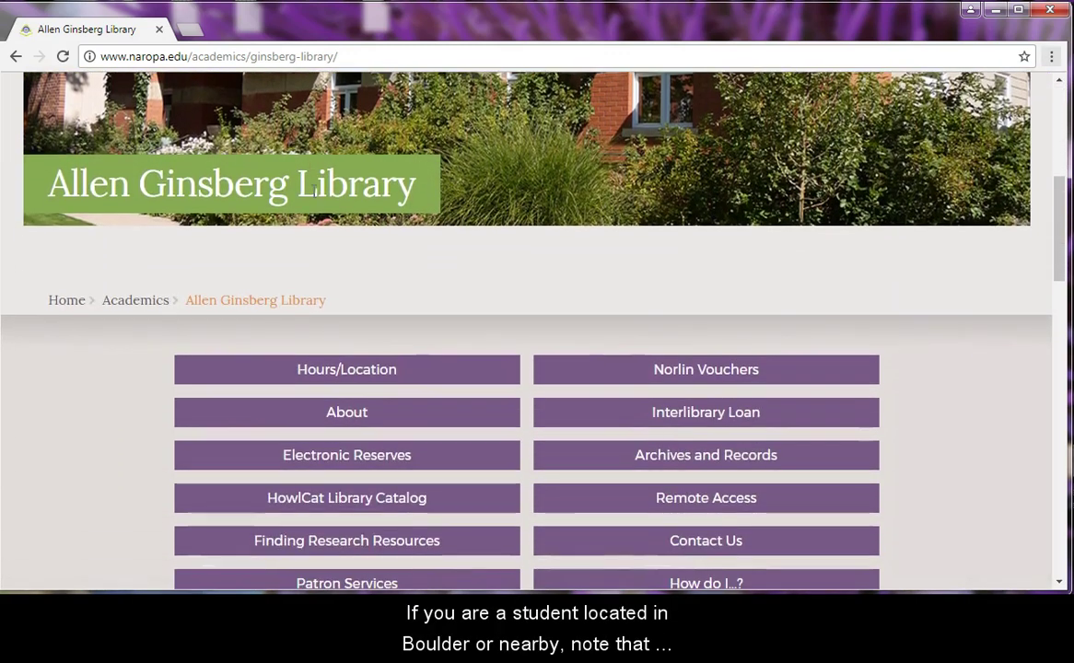
{"action": "scroll", "coordinate": [315, 191], "scroll_direction": "down", "scroll_amount": 1}
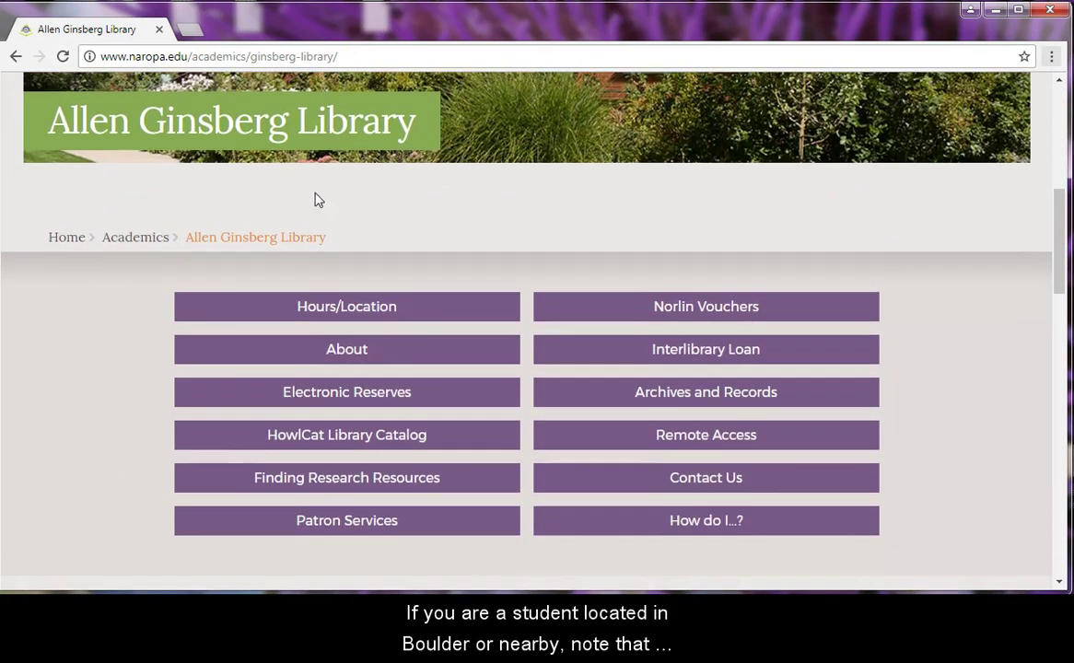
{"action": "left_click", "coordinate": [581, 311]}
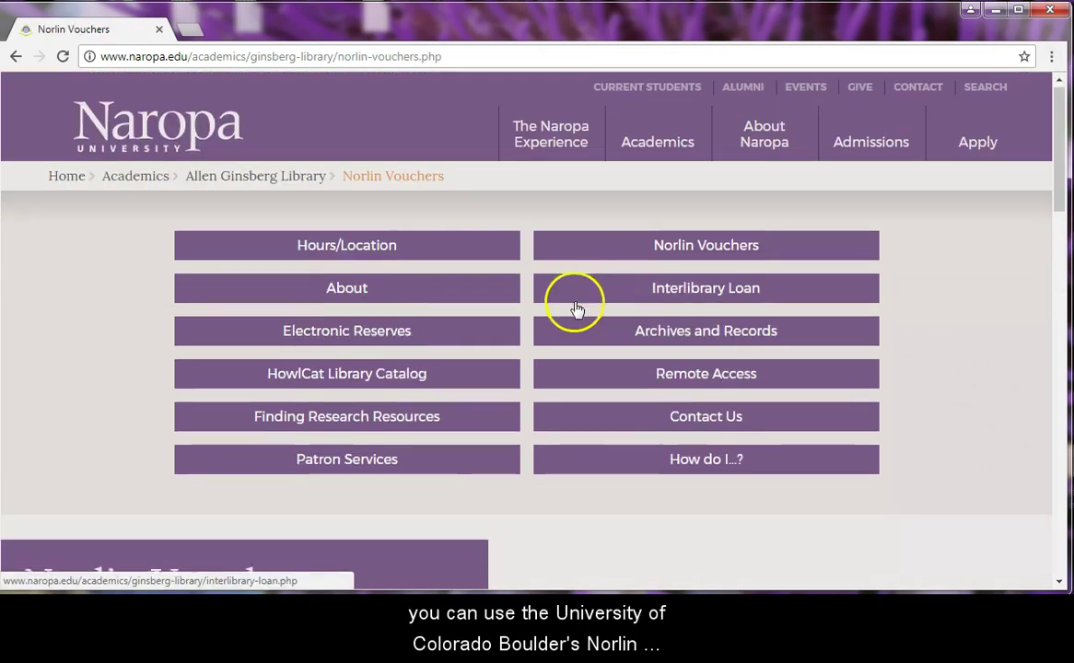
Step: Review the voucher program for accounts at CU Libraries, and open the Finding Research Resources page
{"action": "scroll", "coordinate": [573, 310], "scroll_direction": "down", "scroll_amount": 2}
{"action": "scroll", "coordinate": [570, 310], "scroll_direction": "down", "scroll_amount": 3}
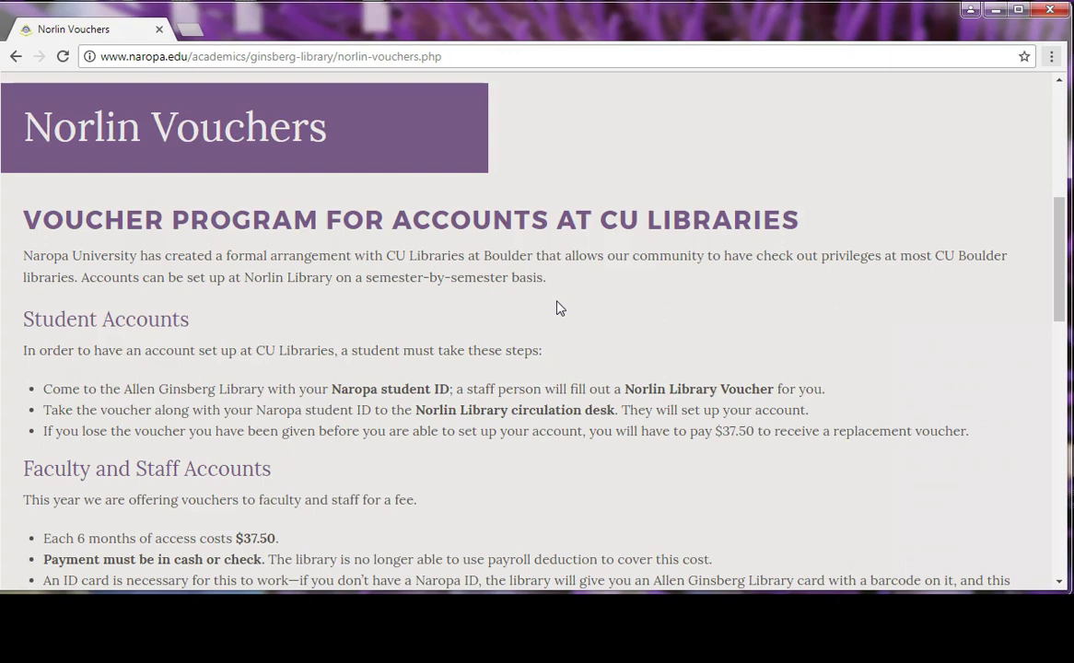
{"action": "scroll", "coordinate": [558, 308], "scroll_direction": "up", "scroll_amount": 3}
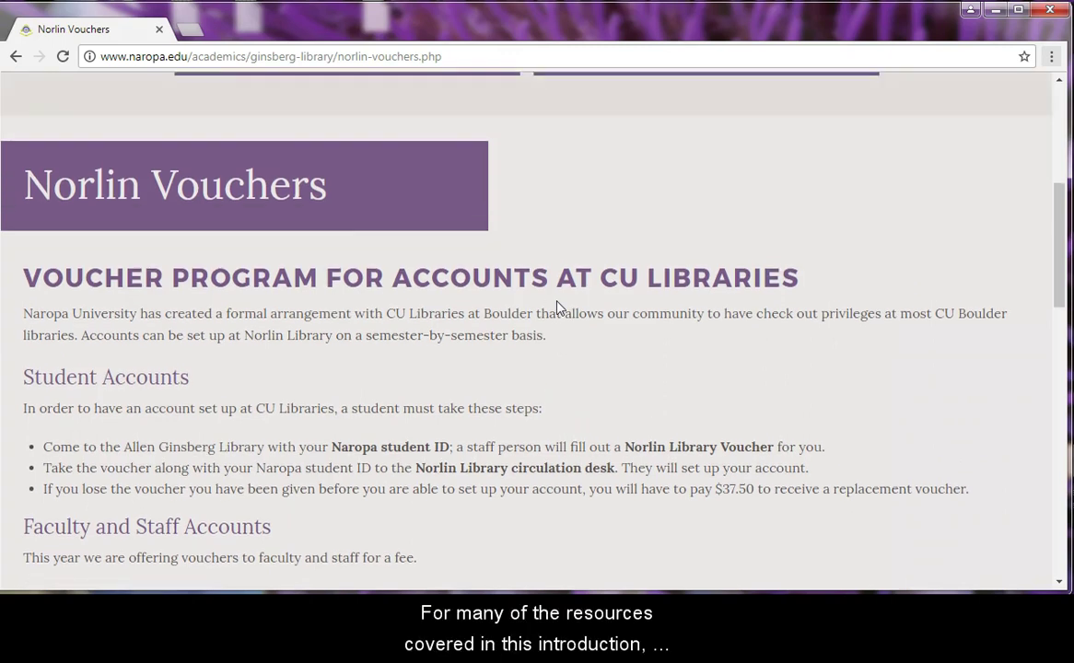
{"action": "scroll", "coordinate": [558, 308], "scroll_direction": "up", "scroll_amount": 2}
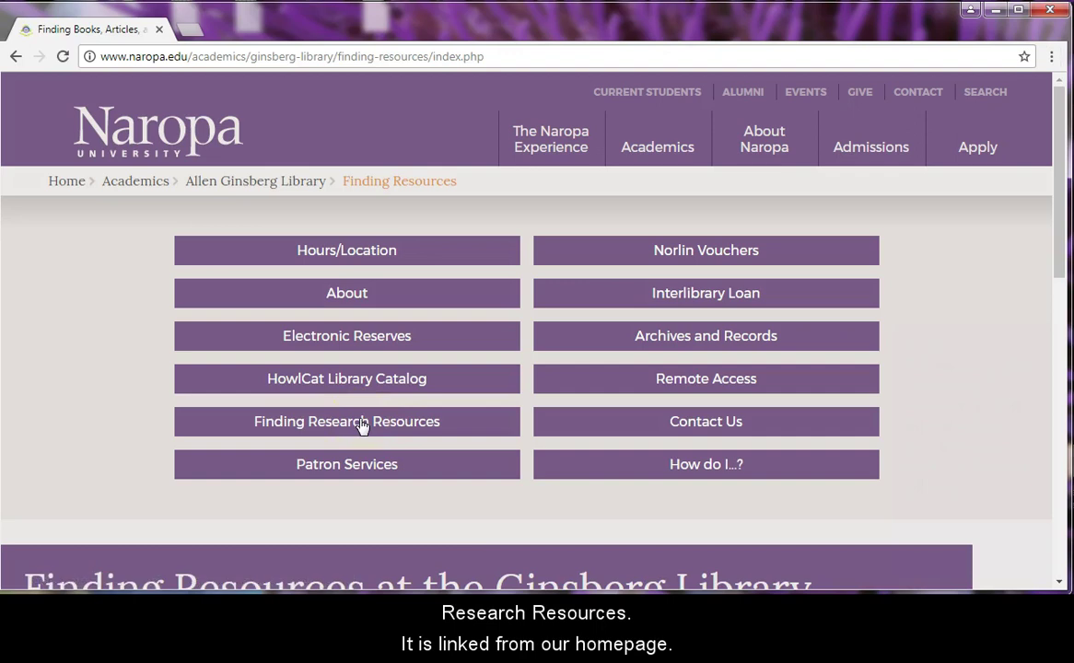
Step: Expand the Finding Books section and open the HOWLcat library catalog
{"action": "scroll", "coordinate": [362, 426], "scroll_direction": "down", "scroll_amount": 5}
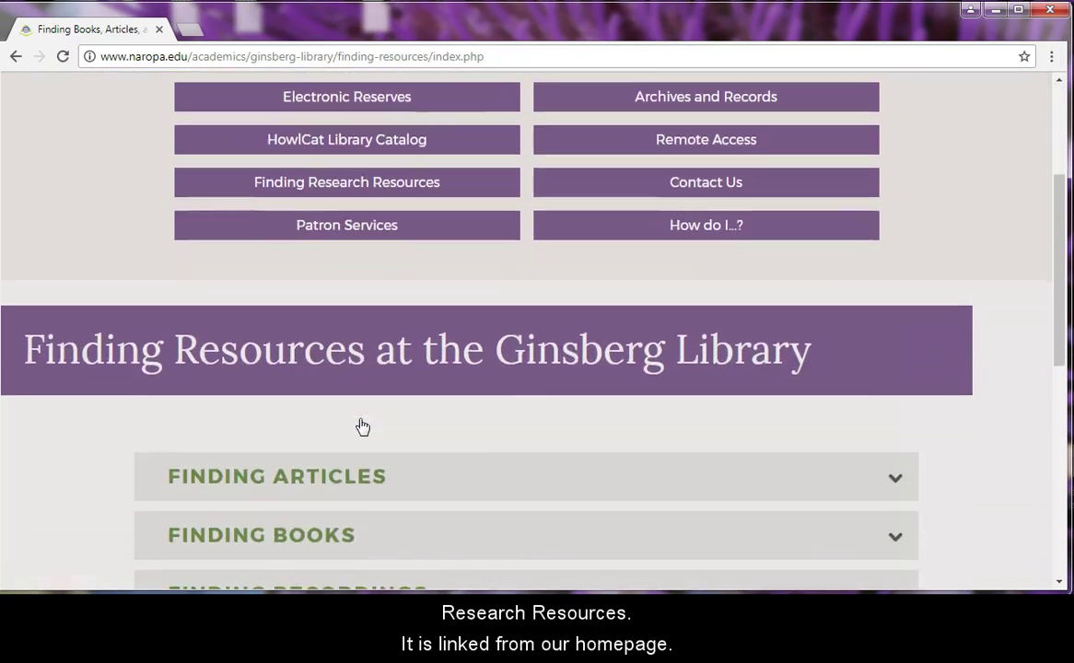
{"action": "scroll", "coordinate": [362, 425], "scroll_direction": "down", "scroll_amount": 1}
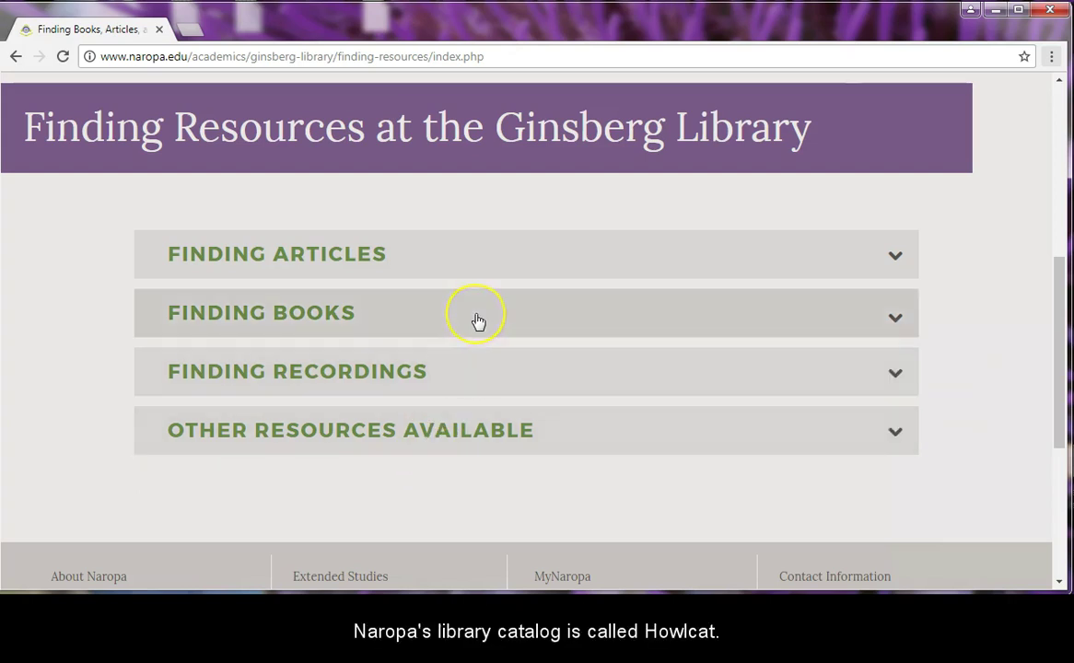
{"action": "left_click", "coordinate": [478, 321]}
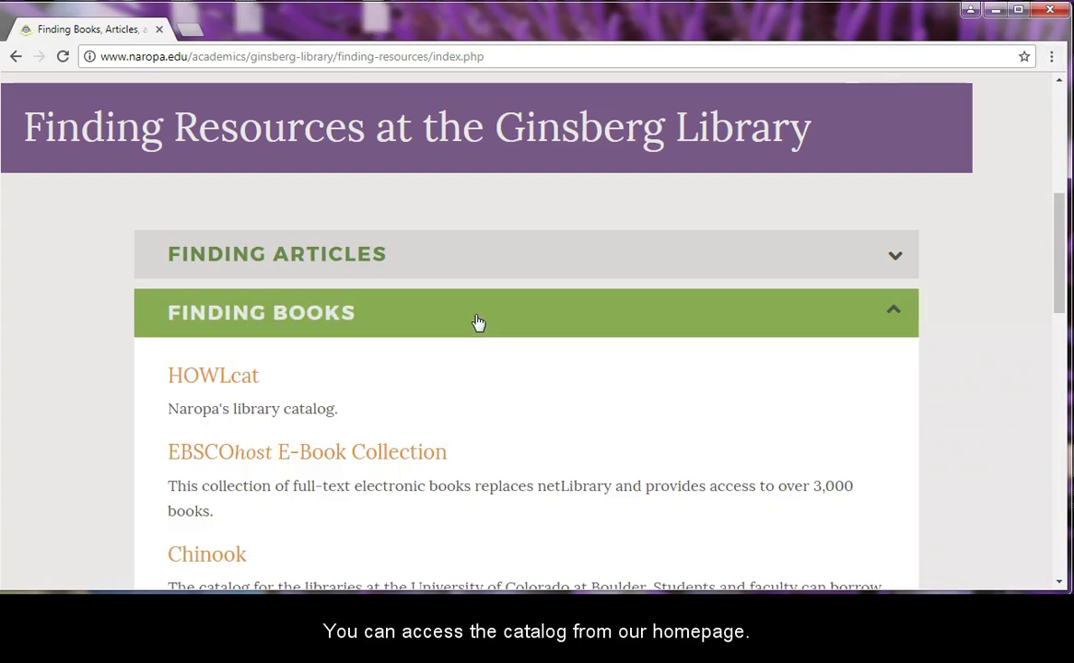
{"action": "left_click", "coordinate": [239, 386]}
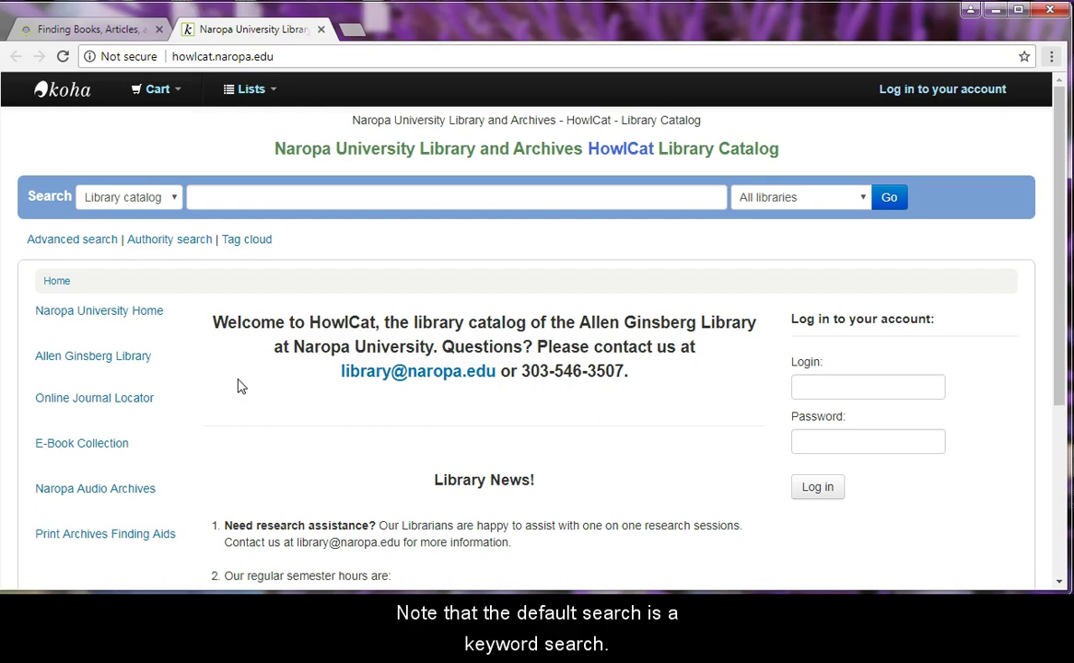
Step: Search the library catalog by title for "Beats at Naropa", limited to the AGL Main Branch
{"action": "left_click", "coordinate": [170, 201]}
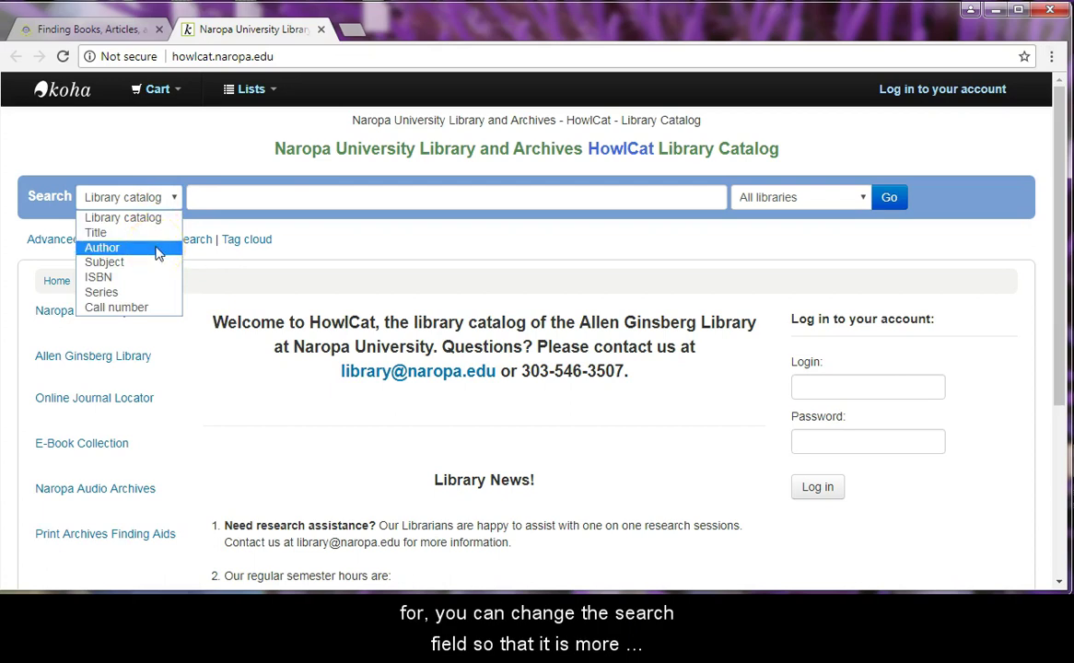
{"action": "left_click", "coordinate": [157, 233]}
{"action": "left_click", "coordinate": [231, 197]}
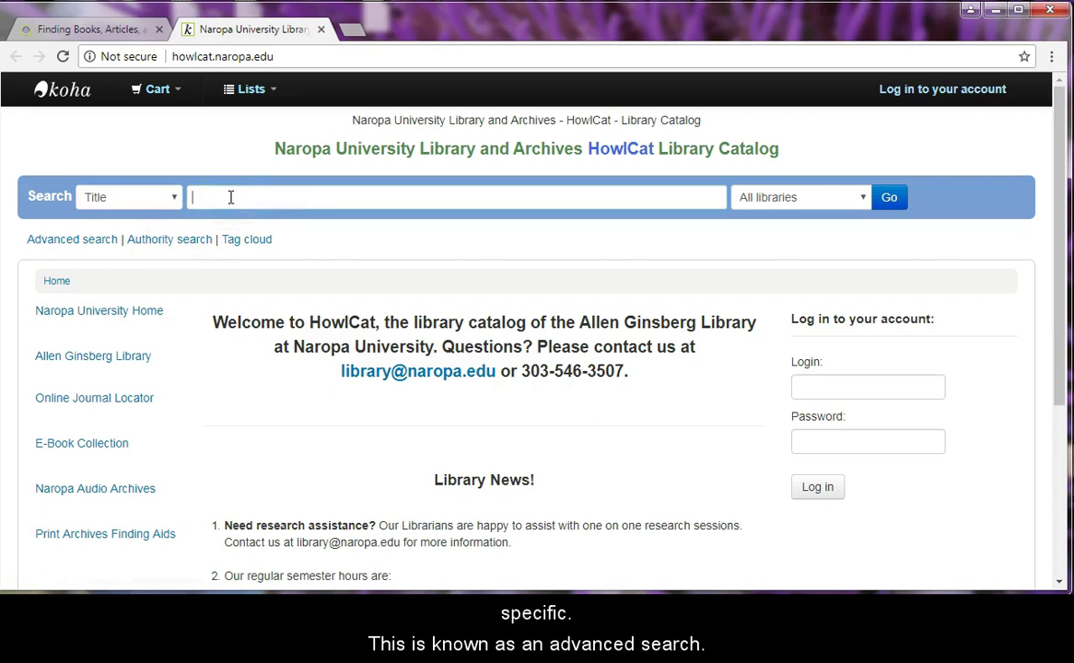
{"action": "type", "text": "Beats at Naropa"}
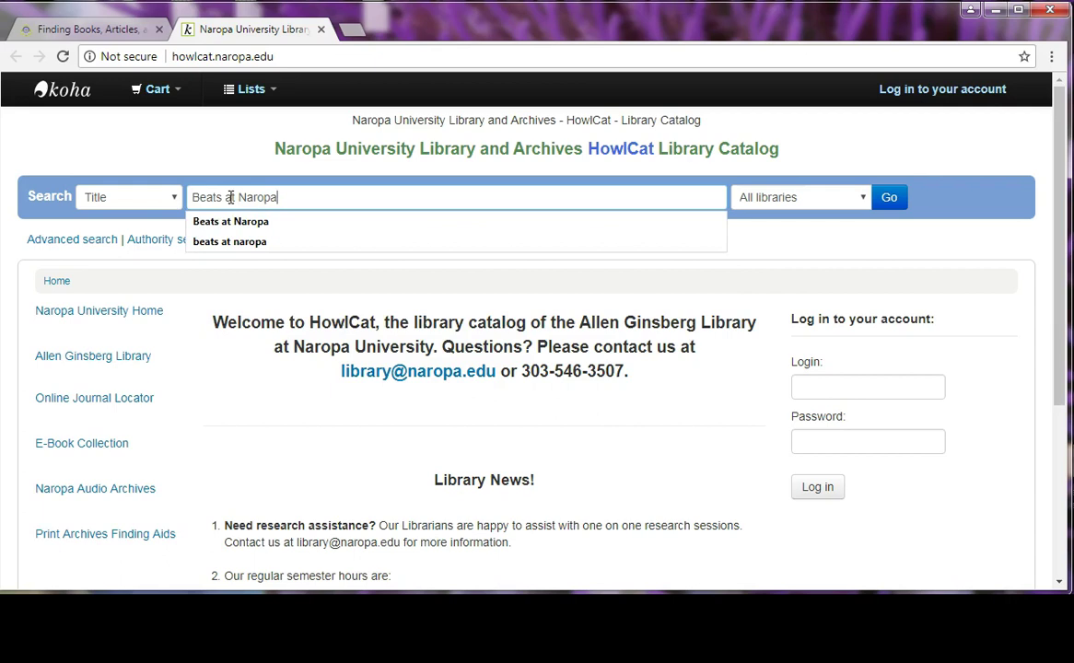
{"action": "left_click", "coordinate": [234, 223]}
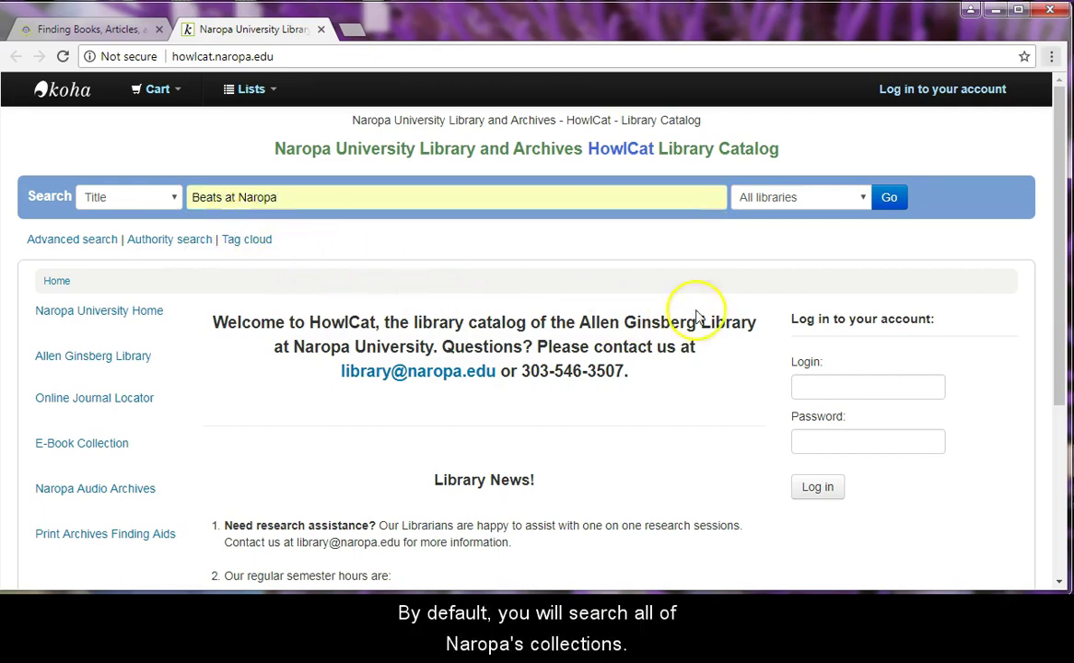
{"action": "left_click", "coordinate": [839, 201]}
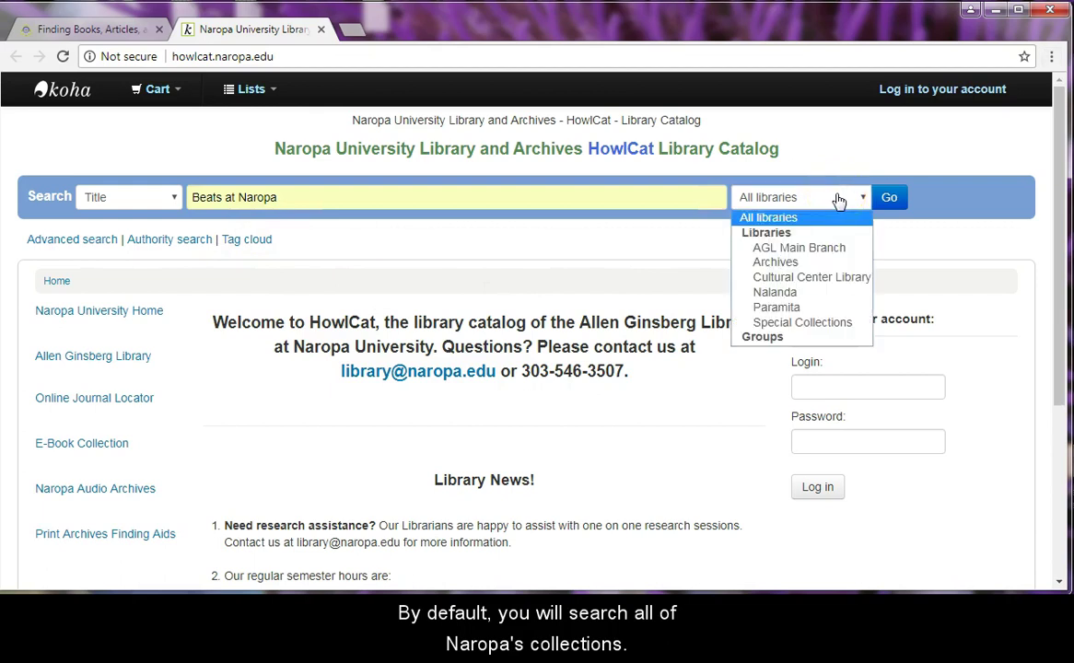
{"action": "left_click", "coordinate": [829, 255]}
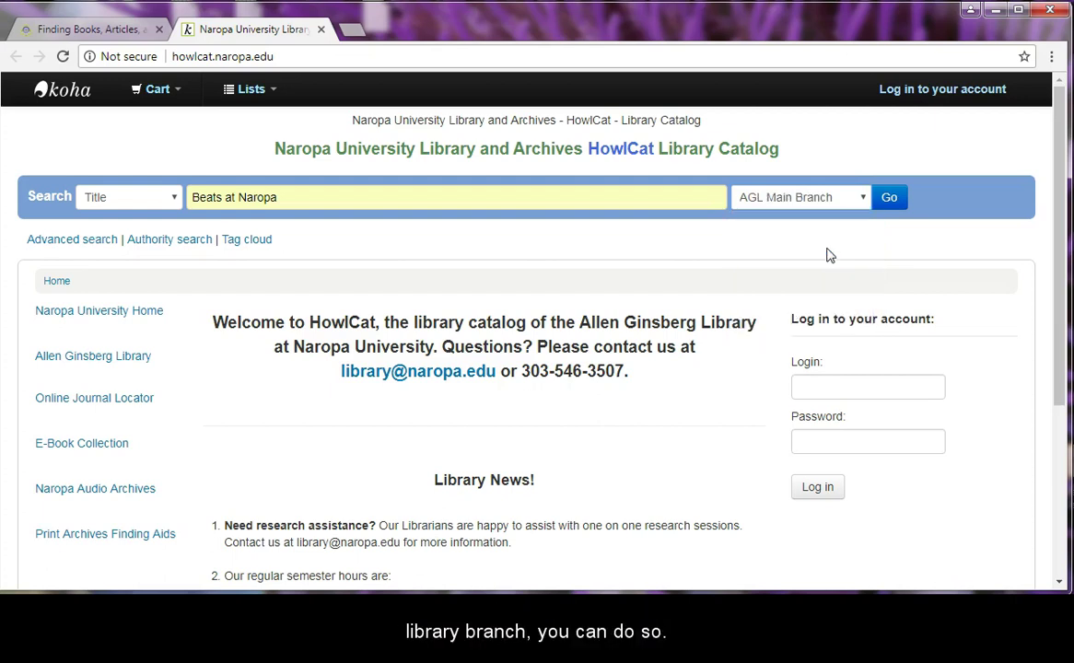
{"action": "left_click", "coordinate": [891, 201]}
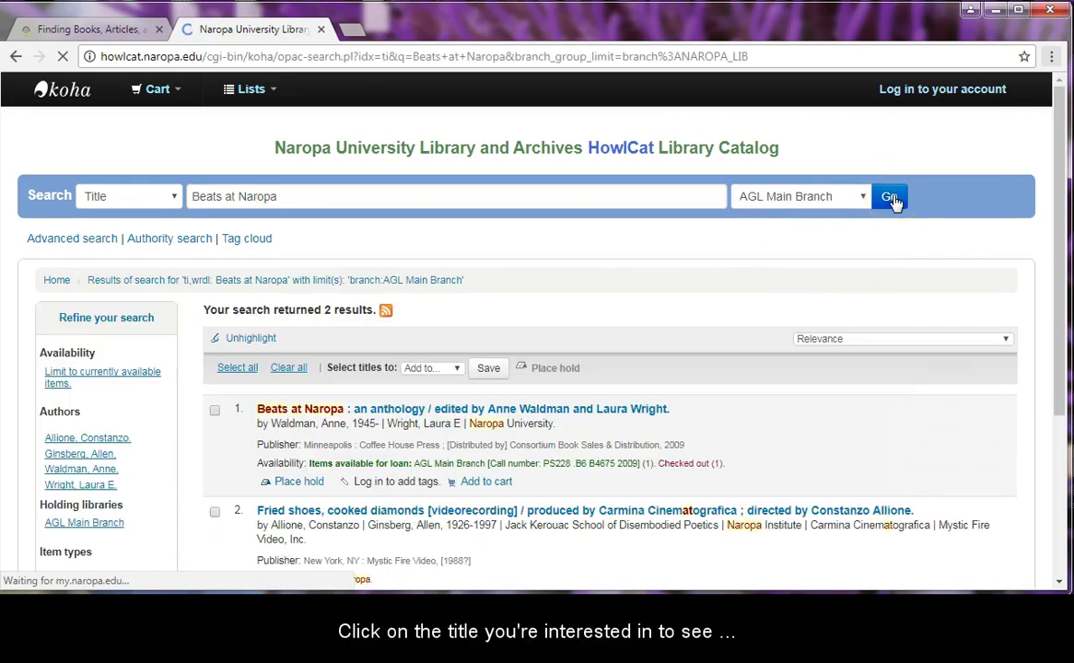
Step: Open the record for the "Beats at Naropa" anthology and highlight the call number in its holdings
{"action": "left_click", "coordinate": [619, 416]}
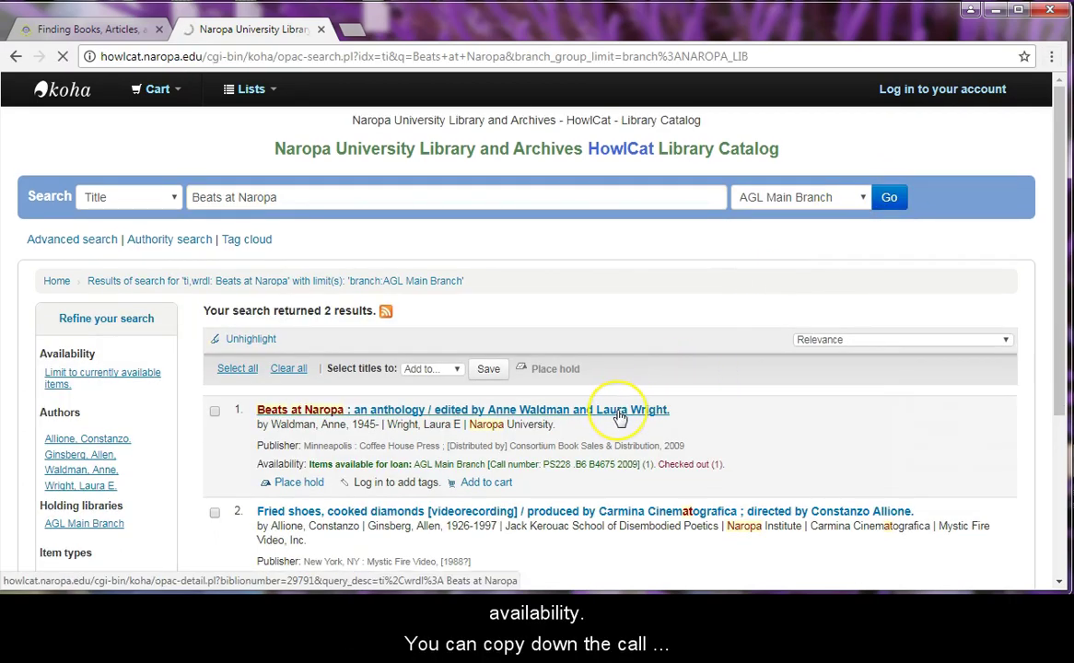
{"action": "scroll", "coordinate": [616, 419], "scroll_direction": "down", "scroll_amount": 3}
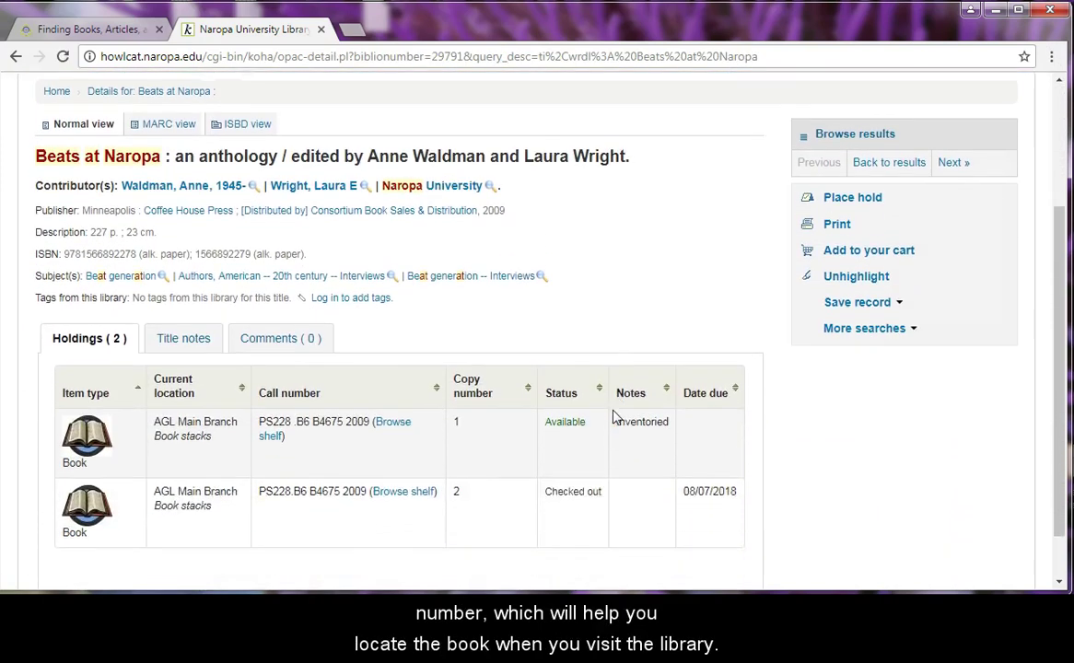
{"action": "left_click_drag", "start_coordinate": [258, 362], "coordinate": [372, 364]}
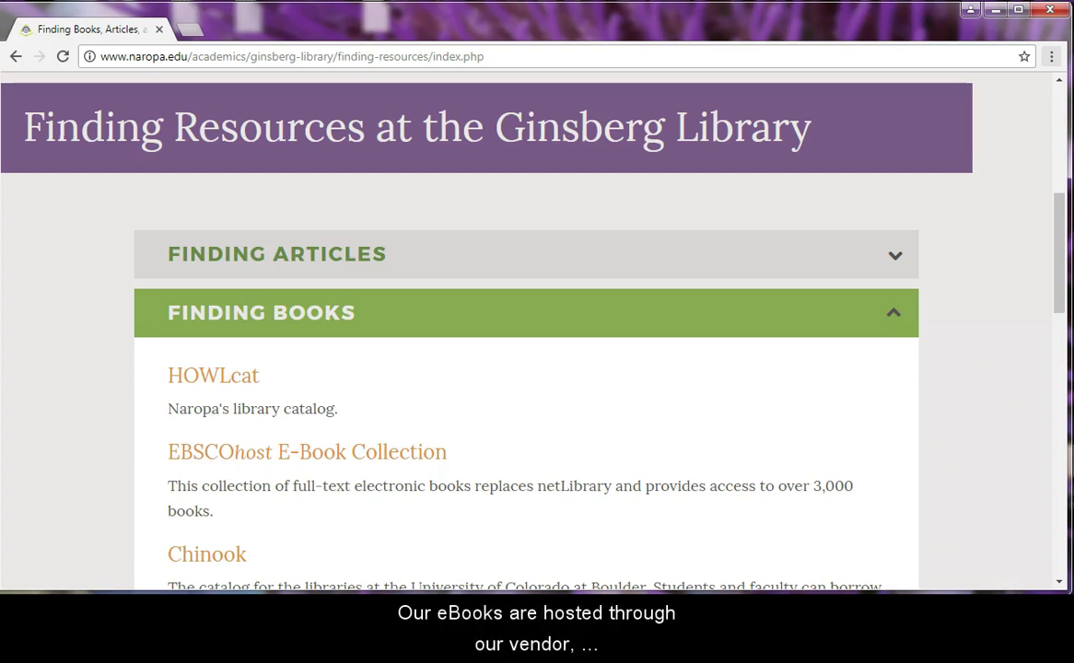
Step: Open the EBSCOhost E-Book Collection from the Finding Books section and search it for the author Allen Ginsberg
{"action": "left_click", "coordinate": [412, 457]}
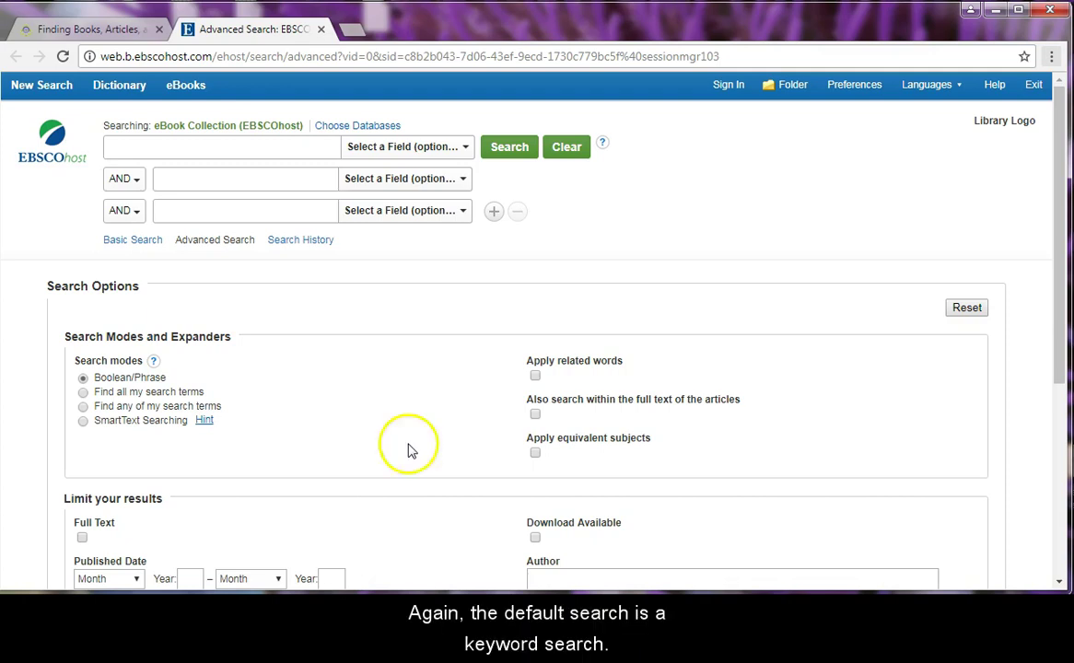
{"action": "left_click", "coordinate": [416, 153]}
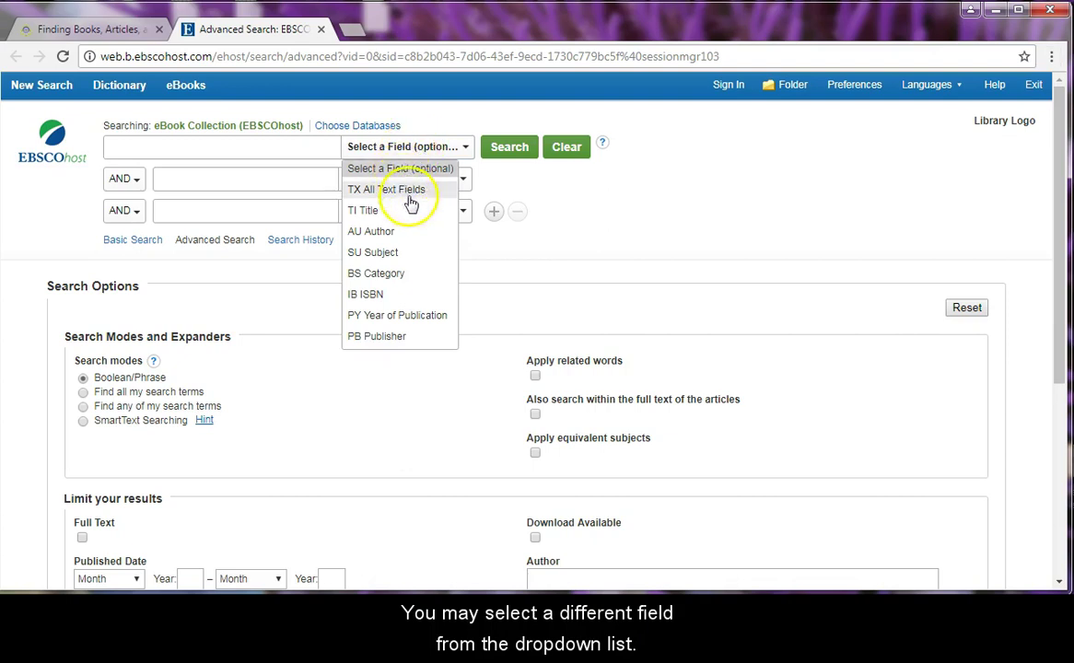
{"action": "left_click", "coordinate": [388, 232]}
{"action": "left_click", "coordinate": [218, 147]}
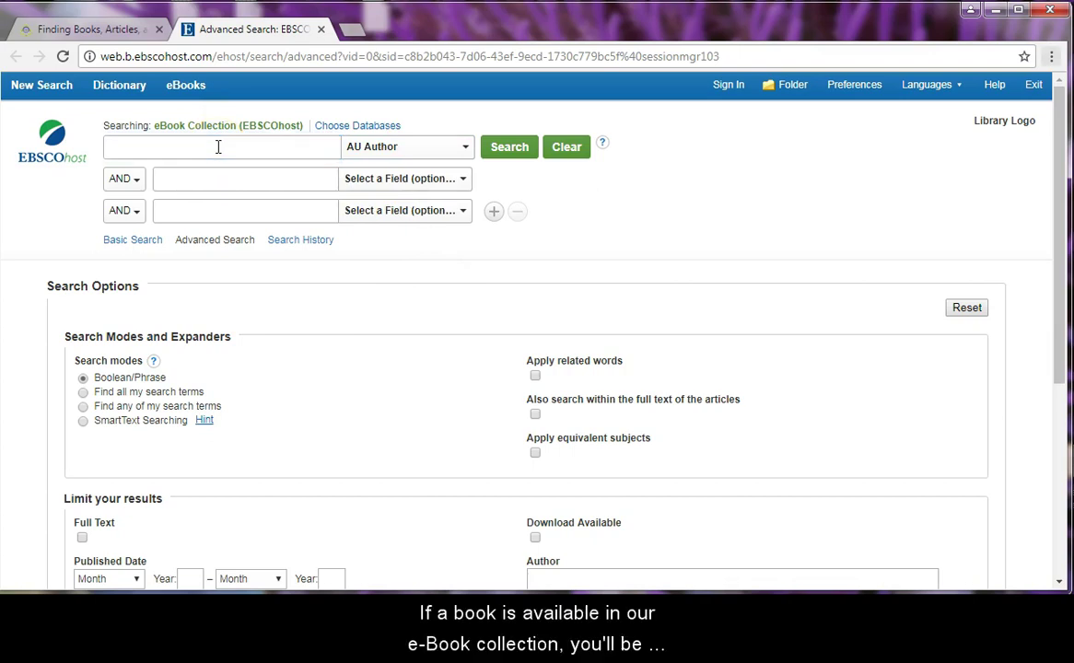
{"action": "left_click", "coordinate": [258, 138]}
{"action": "type", "text": "Allen Ginsberg"}
{"action": "left_click", "coordinate": [468, 152]}
{"action": "left_click", "coordinate": [507, 147]}
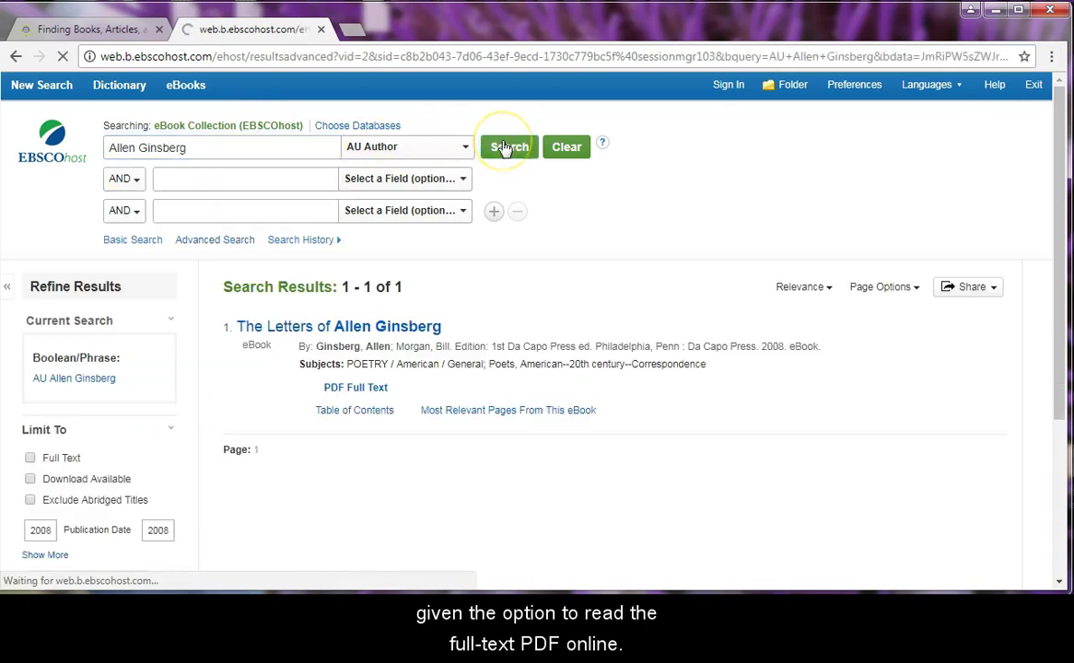
Step: Open the PDF full text of The Letters of Allen Ginsberg and review the options for saving pages to PDF
{"action": "left_click", "coordinate": [372, 391]}
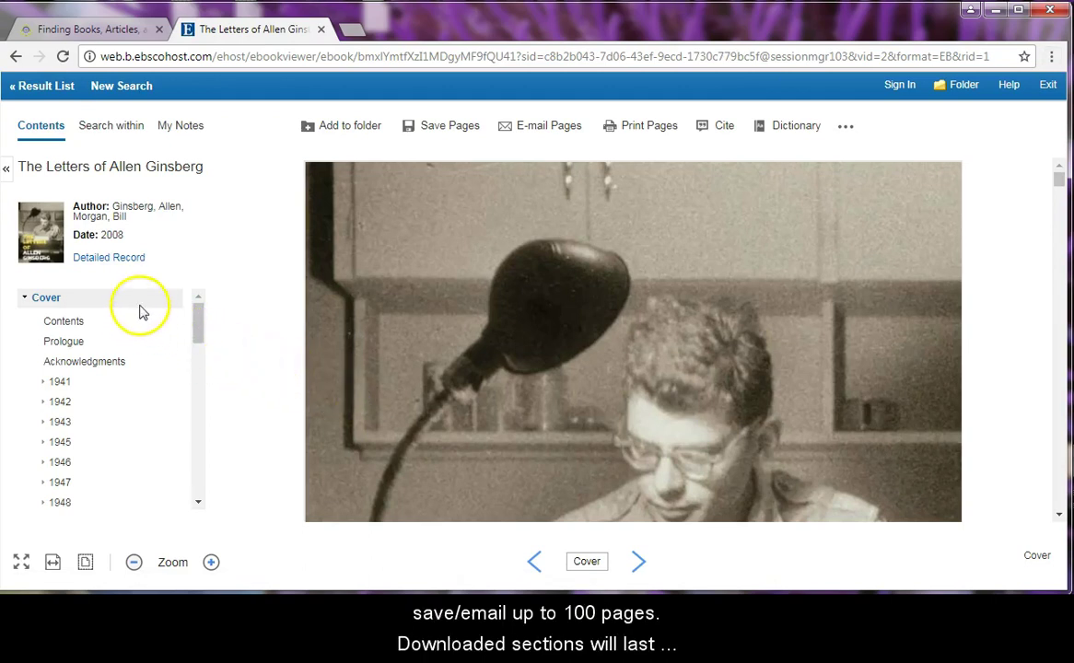
{"action": "left_click", "coordinate": [437, 127]}
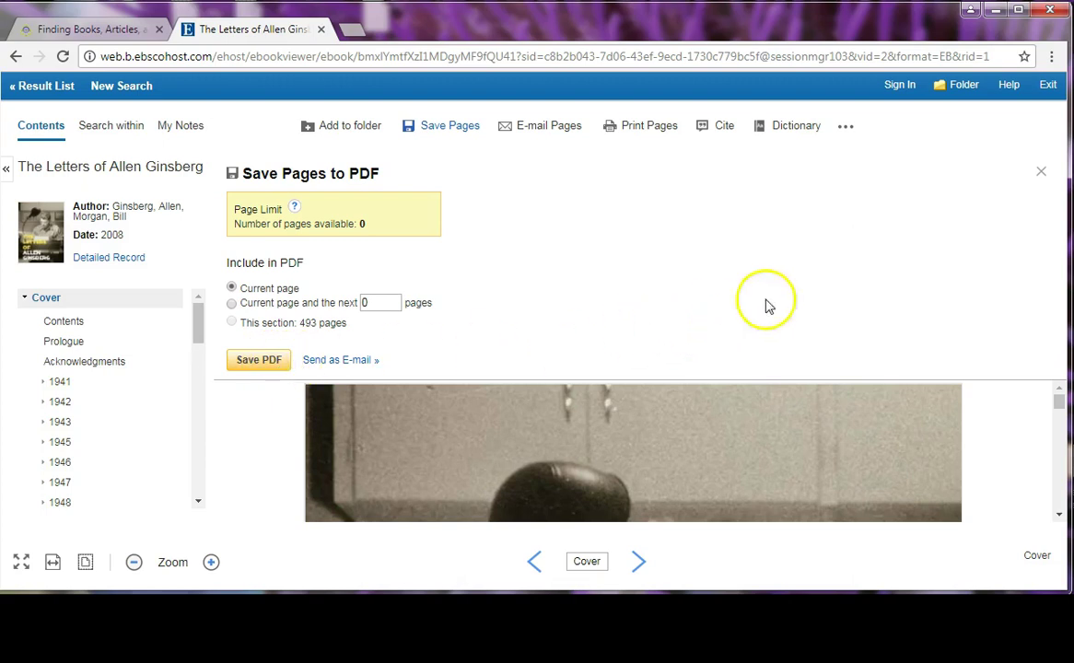
{"action": "left_click", "coordinate": [1042, 172]}
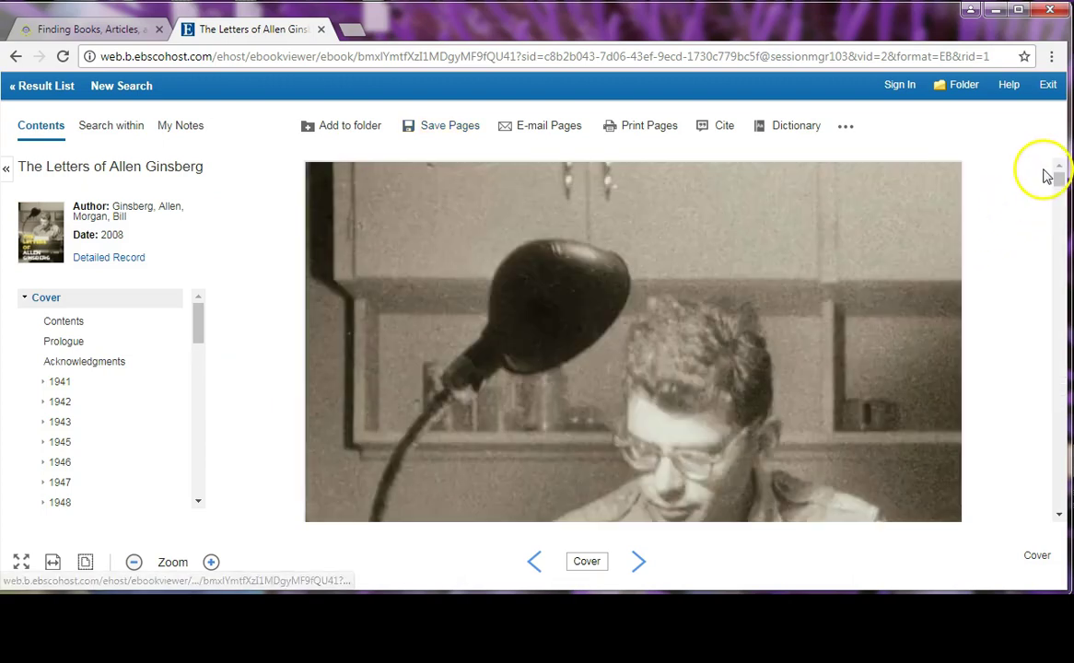
Step: Review the eBook's citation formats, highlight the MLA citation, and close the citation list
{"action": "left_click", "coordinate": [725, 129]}
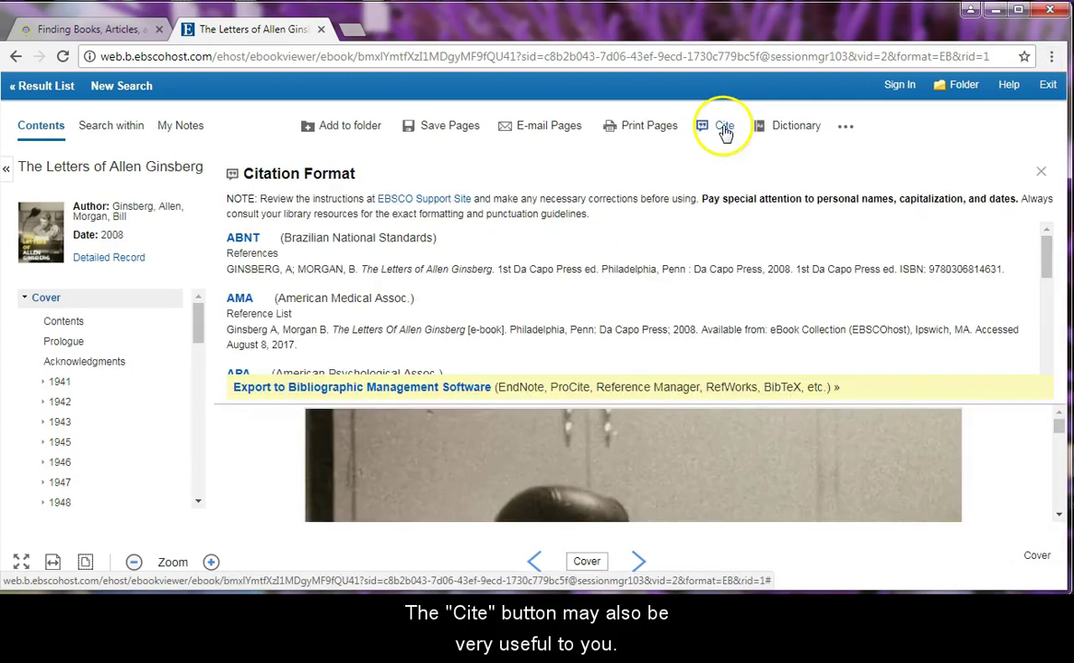
{"action": "scroll", "coordinate": [750, 237], "scroll_direction": "down", "scroll_amount": 10}
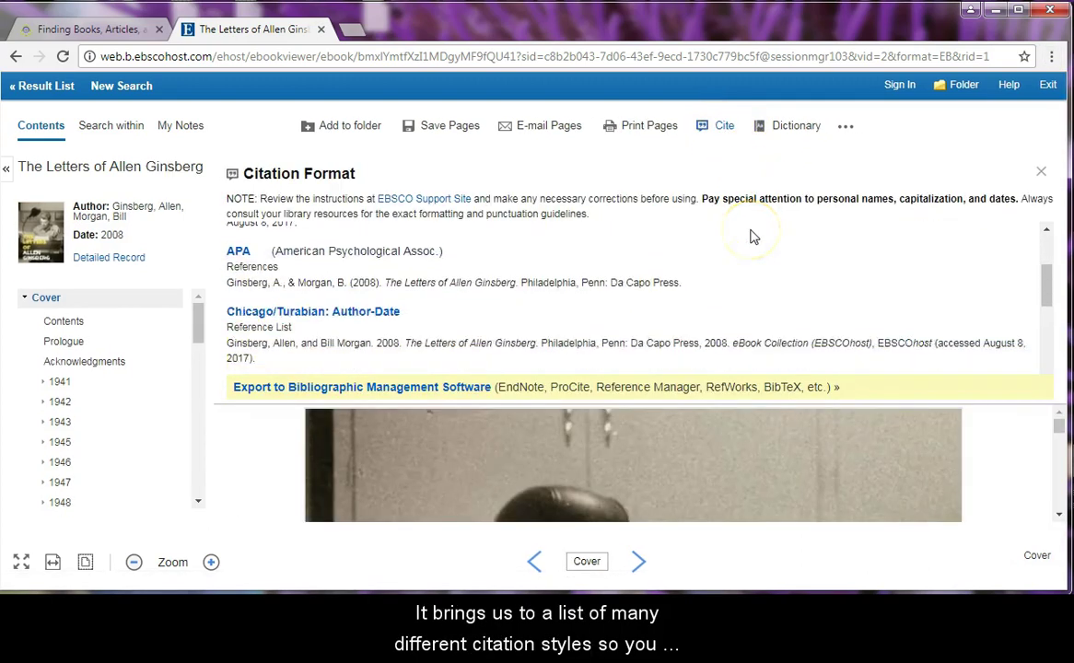
{"action": "scroll", "coordinate": [754, 229], "scroll_direction": "down", "scroll_amount": 1}
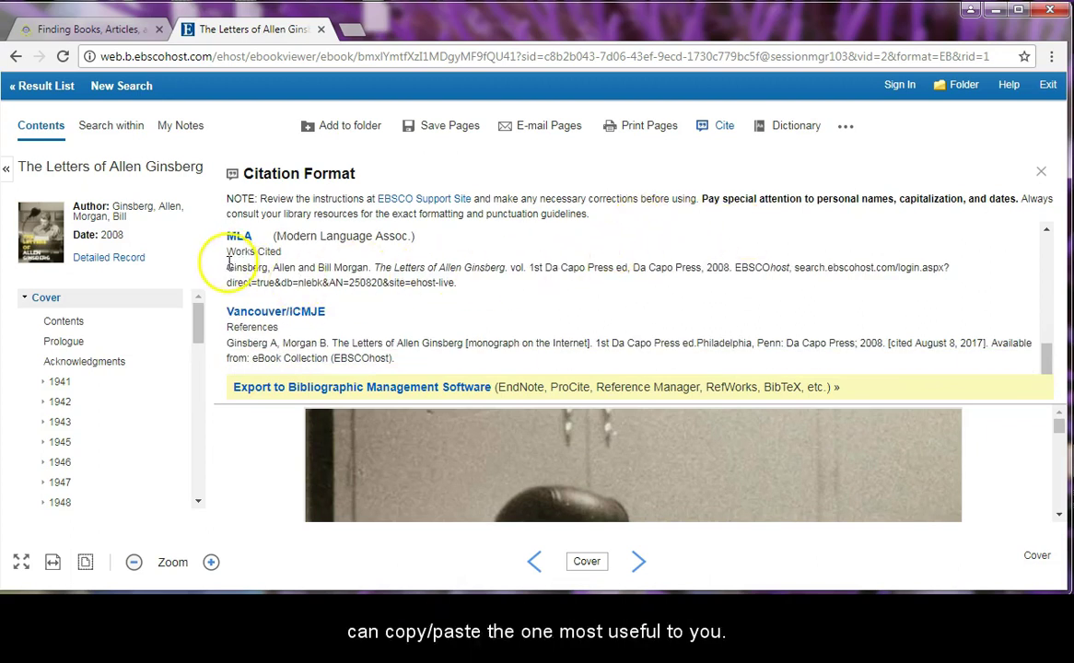
{"action": "left_click_drag", "start_coordinate": [228, 265], "coordinate": [499, 300]}
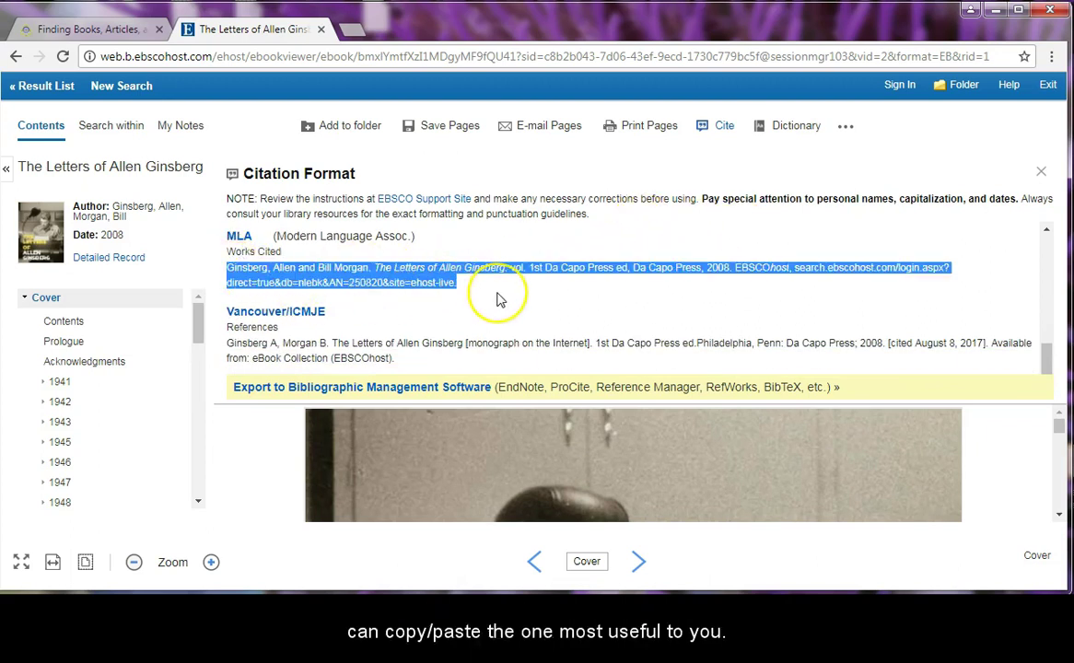
{"action": "left_click", "coordinate": [499, 299]}
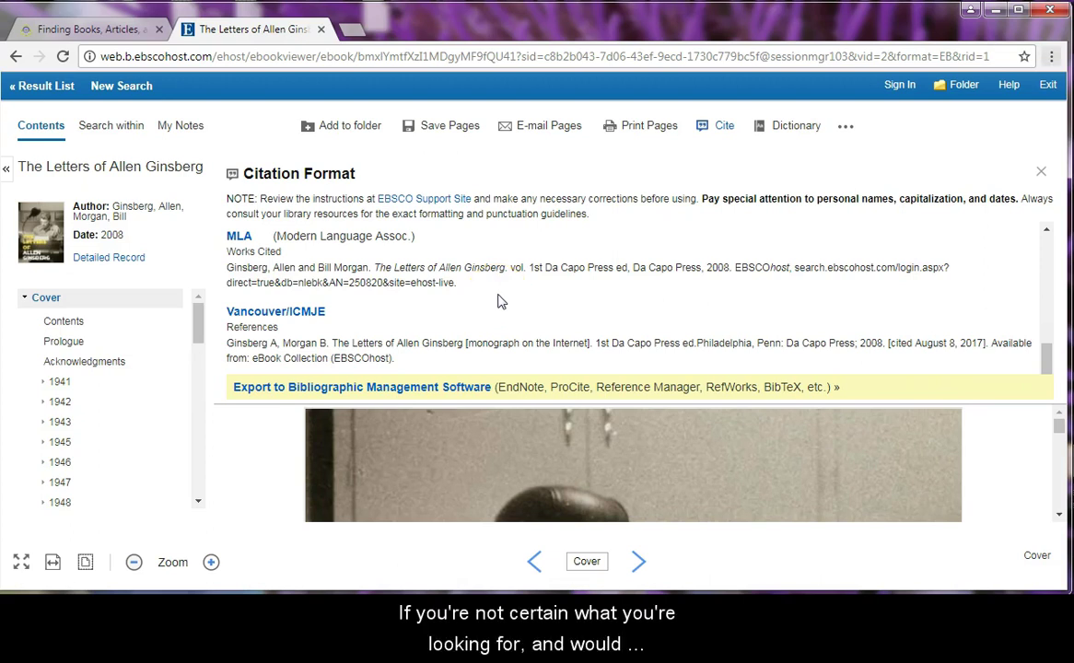
{"action": "left_click", "coordinate": [1044, 174]}
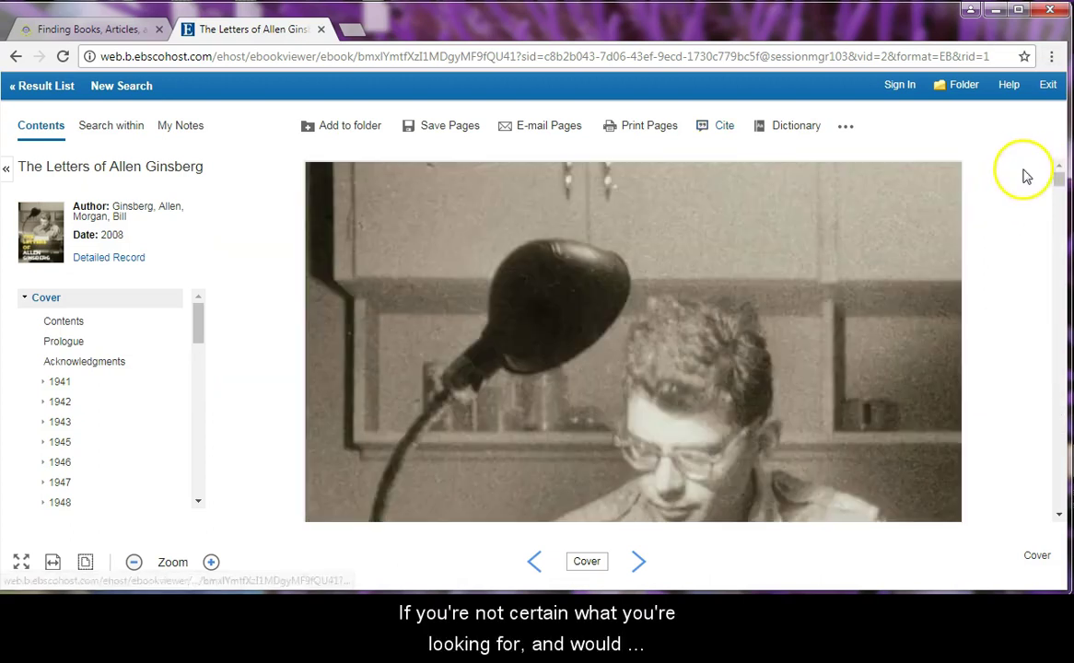
Step: Return to the result list, open the eBooks browsing page, and choose the Psychology category
{"action": "left_click", "coordinate": [26, 57]}
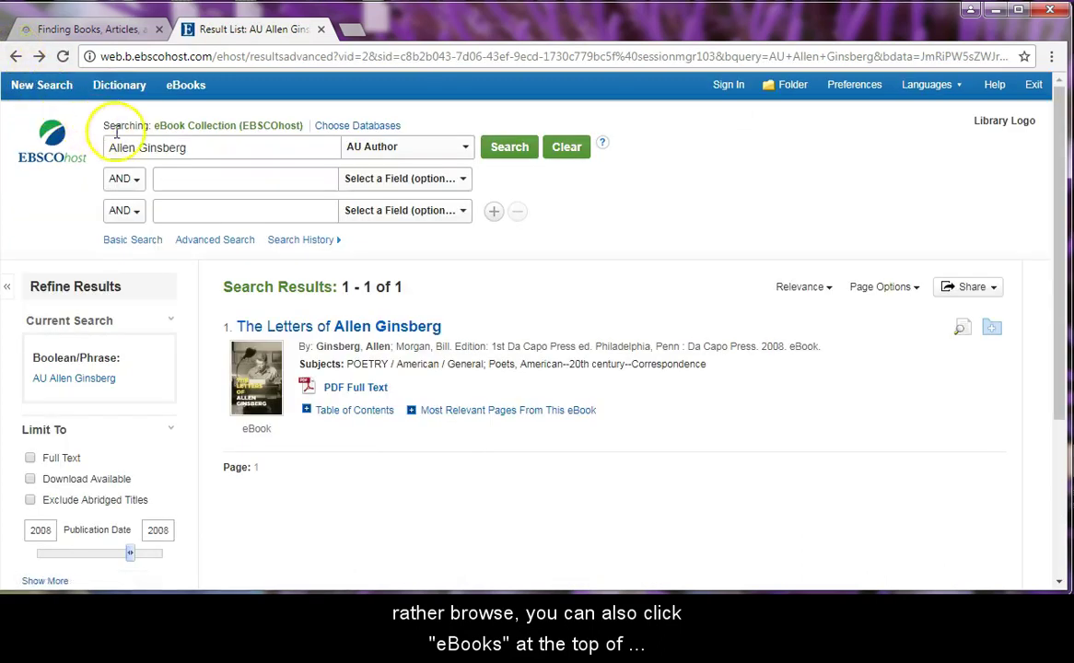
{"action": "left_click", "coordinate": [189, 92]}
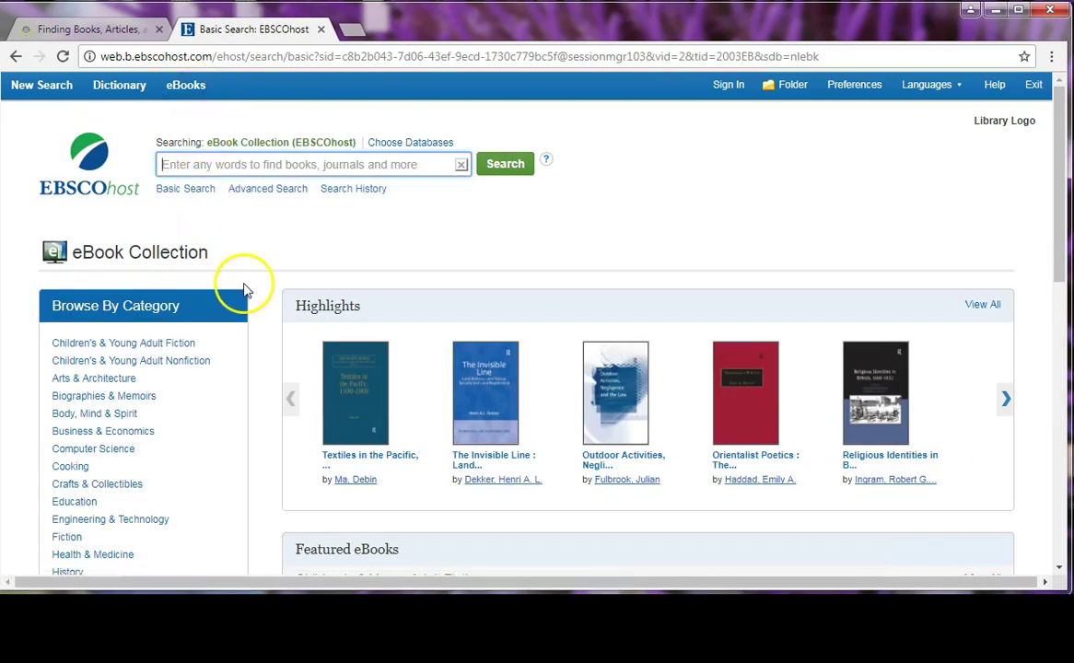
{"action": "scroll", "coordinate": [249, 291], "scroll_direction": "down", "scroll_amount": 4}
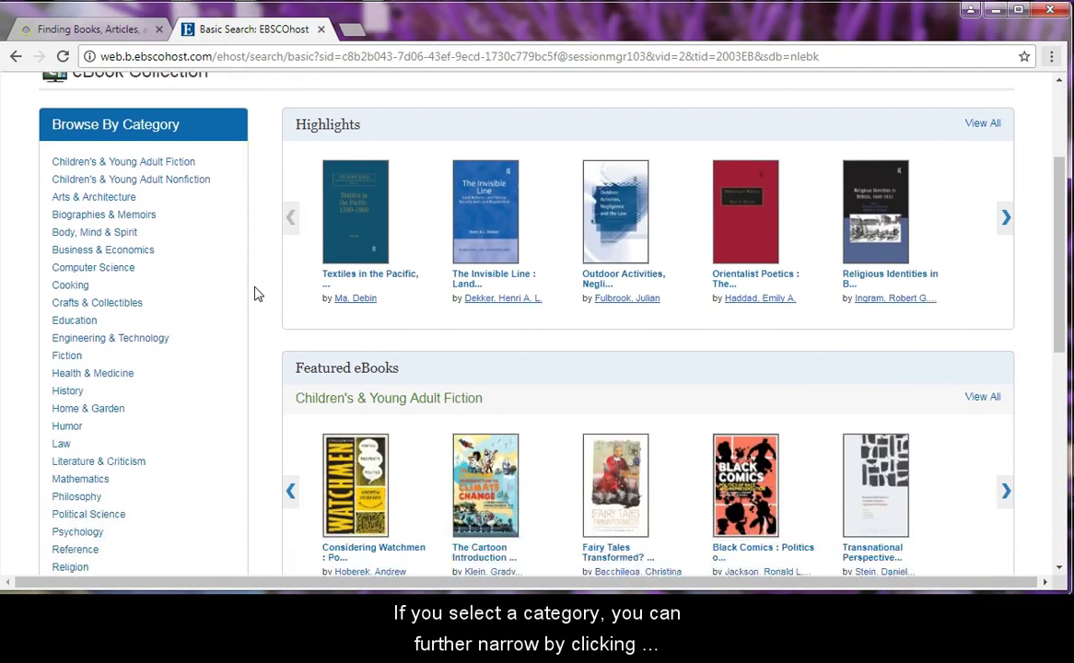
{"action": "scroll", "coordinate": [258, 293], "scroll_direction": "down", "scroll_amount": 1}
{"action": "left_click", "coordinate": [81, 358]}
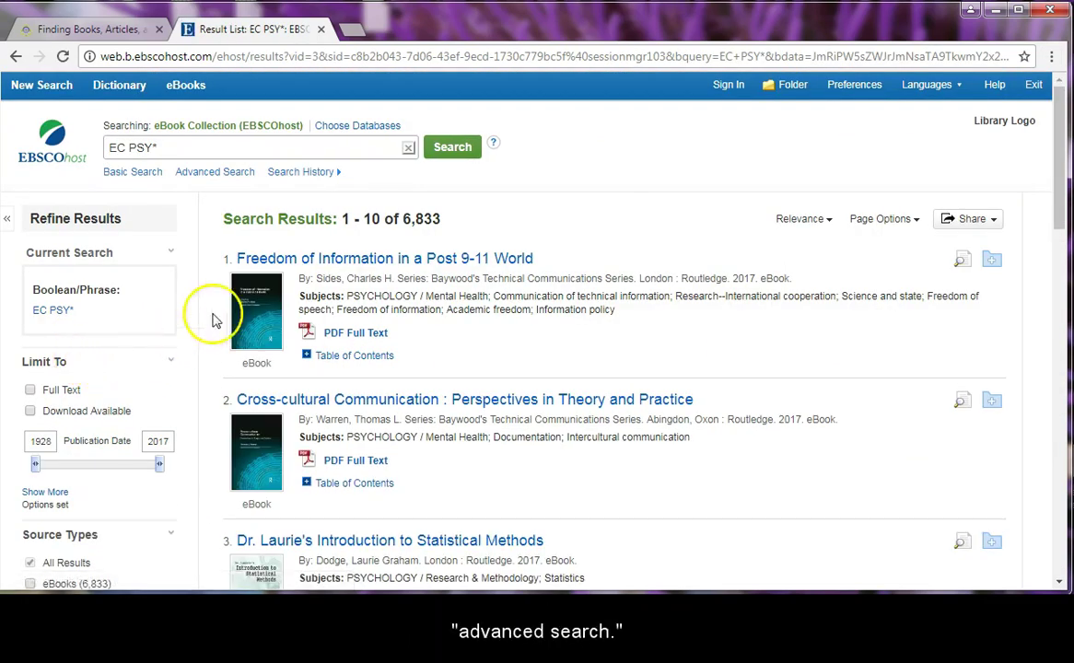
Step: Narrow the psychology eBooks with an advanced search that adds "art therapy" as an SU Subject term
{"action": "left_click", "coordinate": [213, 171]}
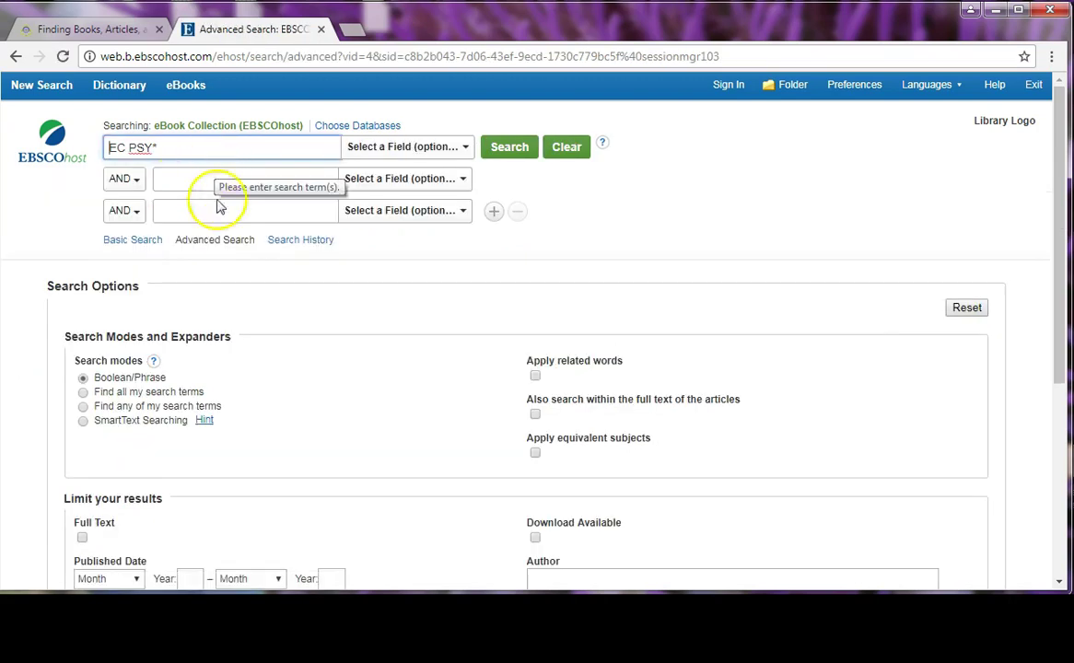
{"action": "left_click", "coordinate": [416, 182]}
{"action": "left_click", "coordinate": [391, 283]}
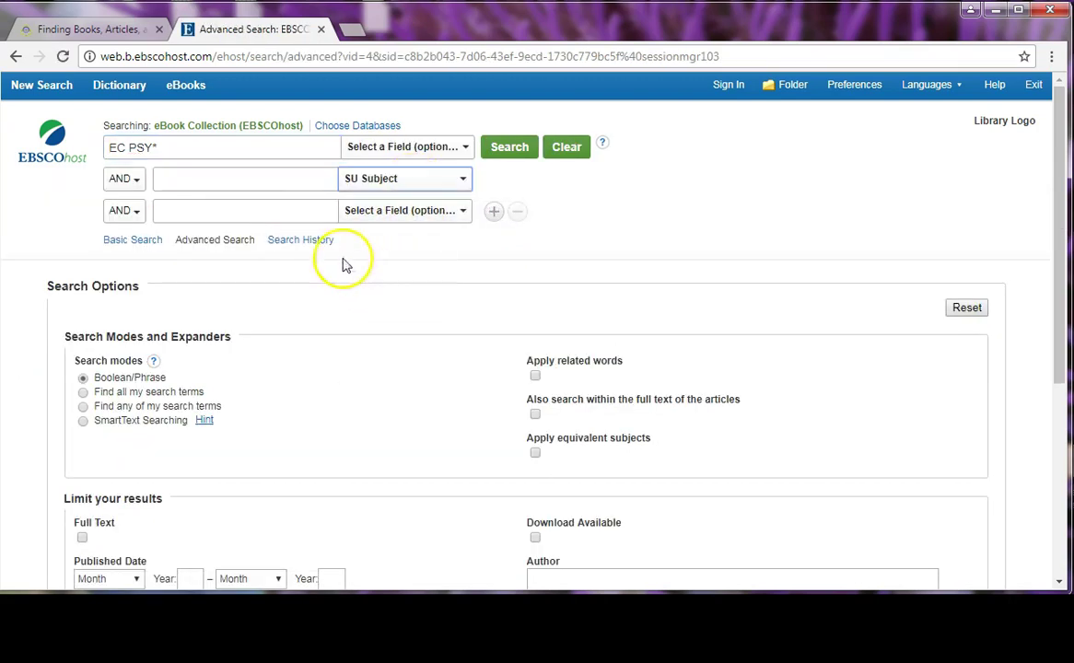
{"action": "left_click", "coordinate": [271, 176]}
{"action": "type", "text": "art"}
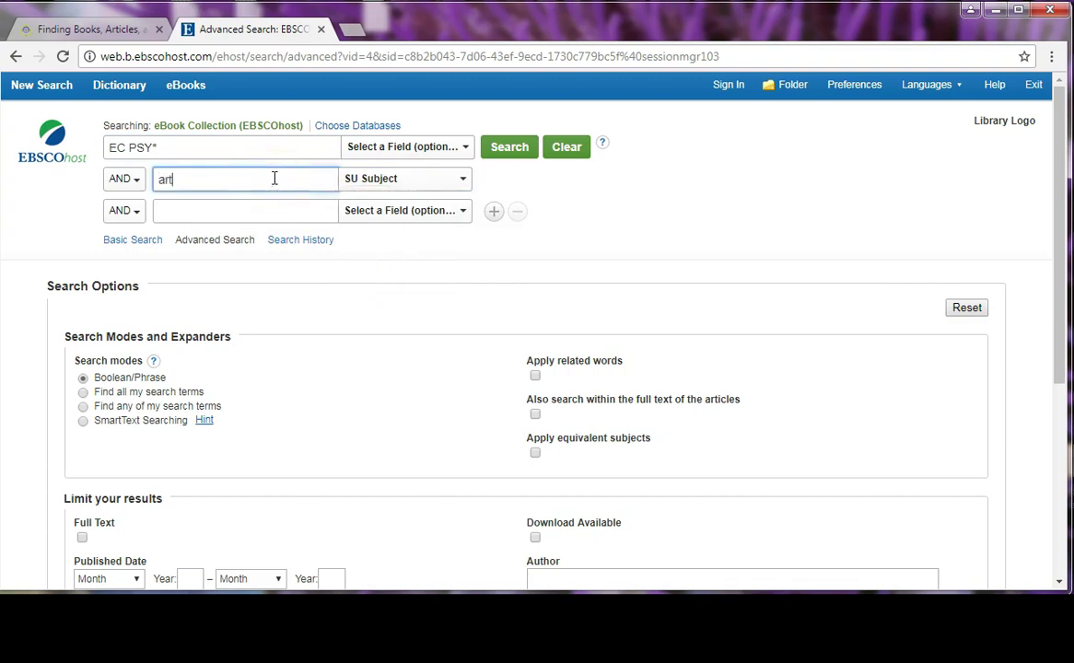
{"action": "type", "text": " therapy"}
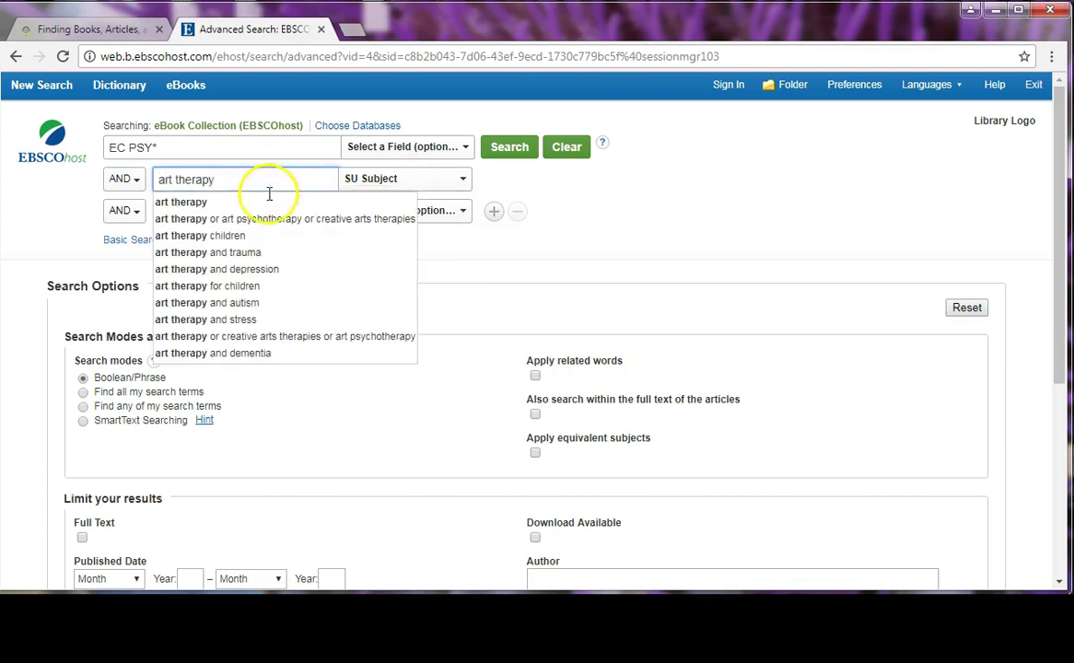
{"action": "left_click", "coordinate": [266, 200]}
{"action": "left_click", "coordinate": [509, 146]}
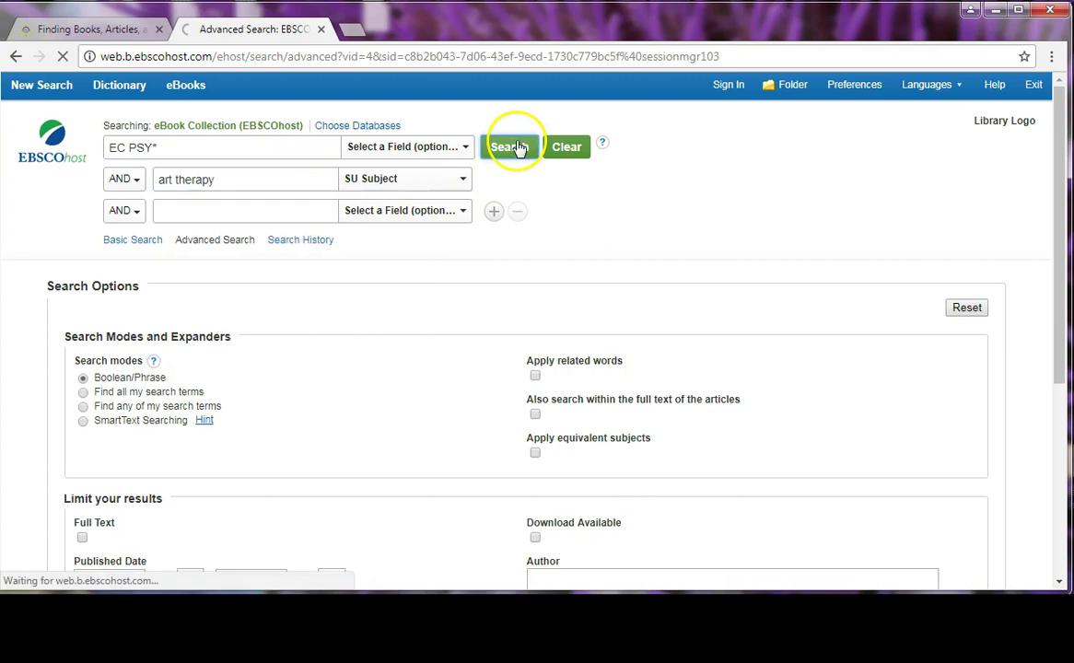
{"action": "left_click", "coordinate": [505, 148]}
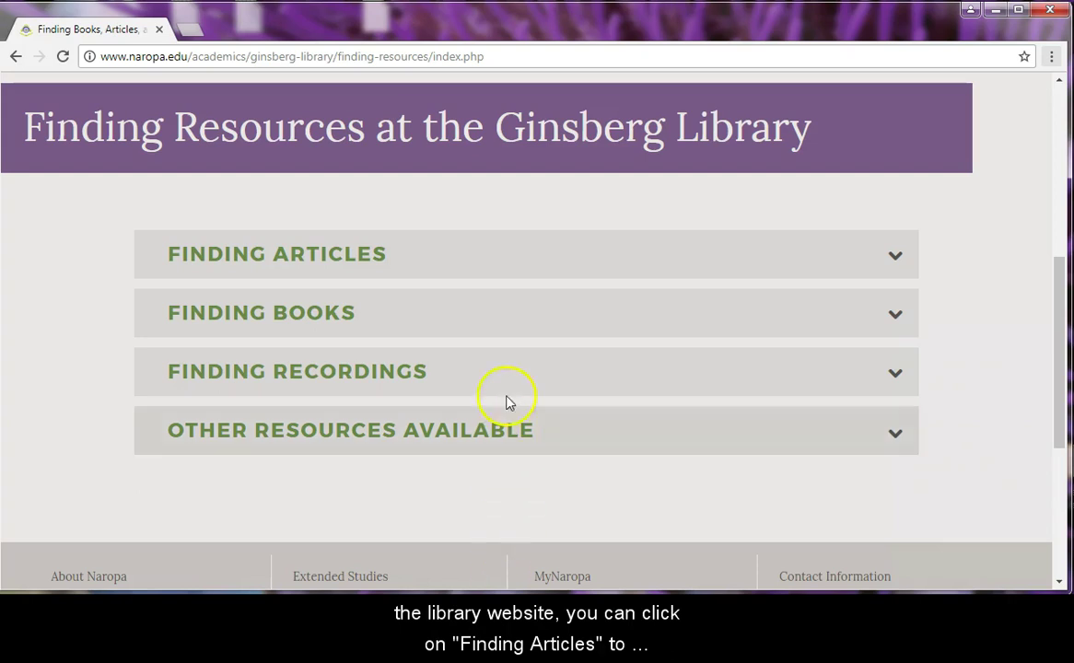
Step: Expand Finding Articles on the library website, open the Research Databases page, and review the databases sorted by subject
{"action": "left_click", "coordinate": [421, 273]}
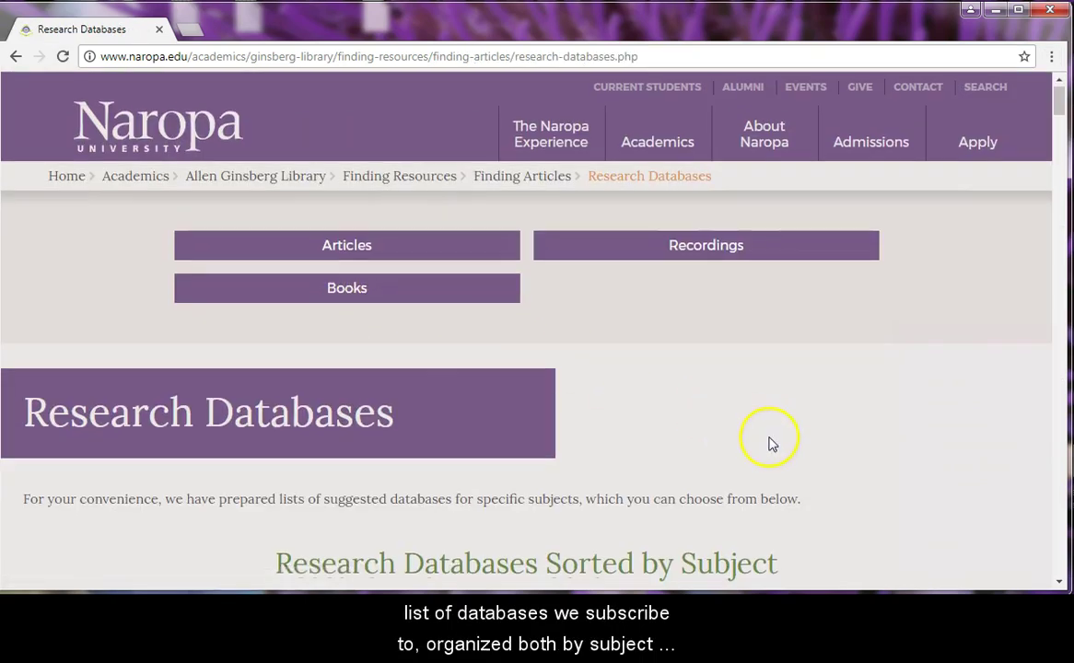
{"action": "scroll", "coordinate": [770, 442], "scroll_direction": "down", "scroll_amount": 5}
{"action": "scroll", "coordinate": [769, 448], "scroll_direction": "down", "scroll_amount": 5}
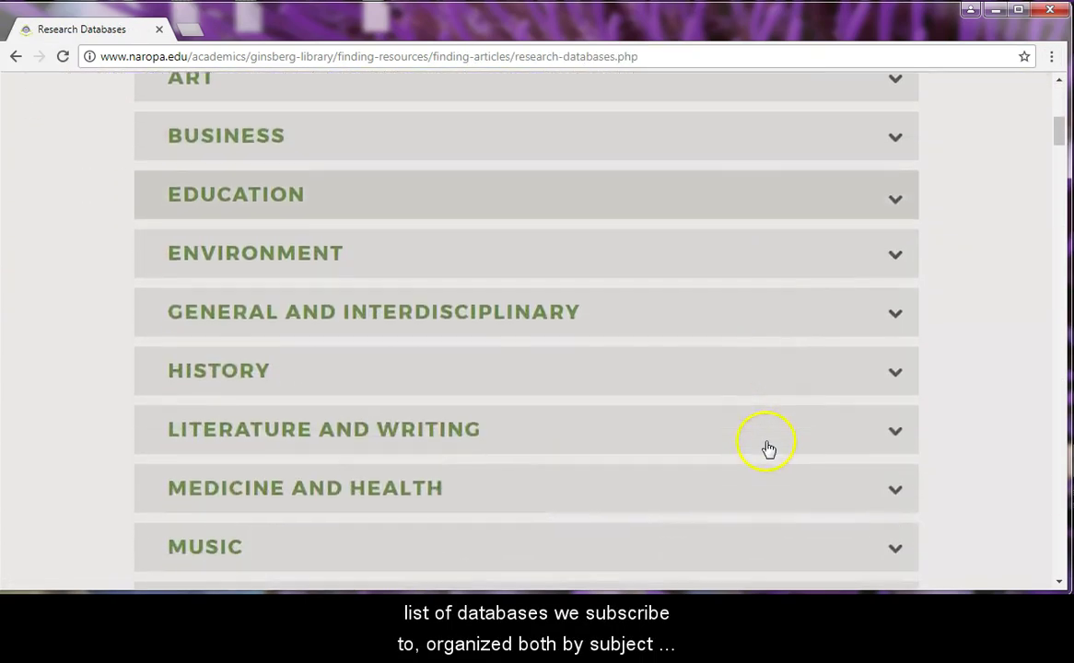
Step: Look over the alphabetical list of research databases, expand the Psychology subject, and open the PsycINFO database
{"action": "scroll", "coordinate": [769, 451], "scroll_direction": "down", "scroll_amount": 7}
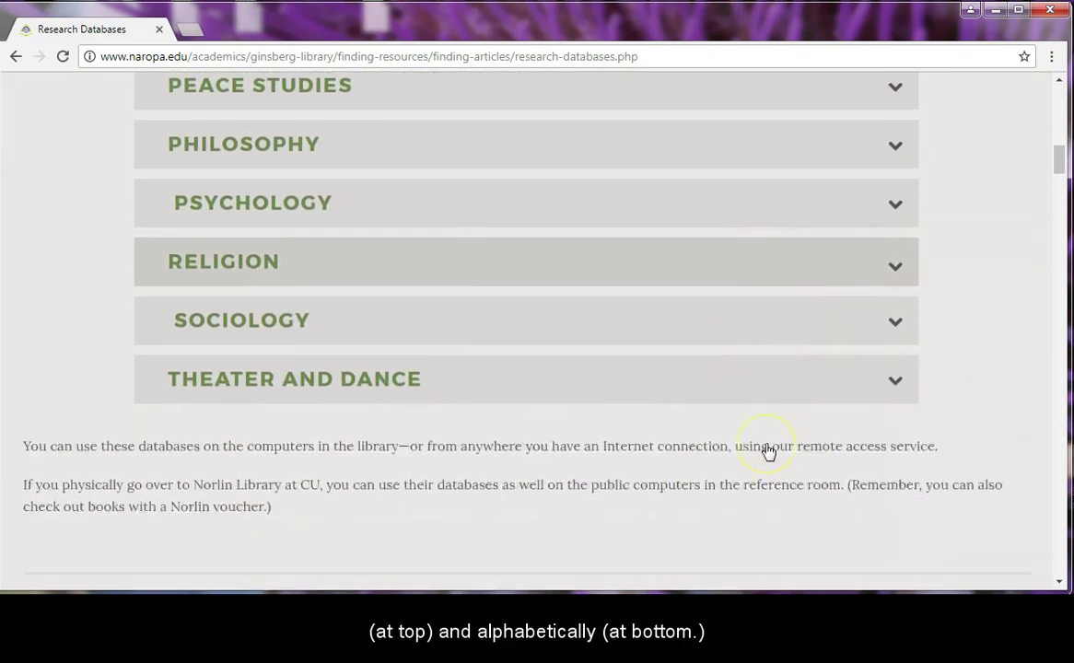
{"action": "scroll", "coordinate": [764, 450], "scroll_direction": "down", "scroll_amount": 2}
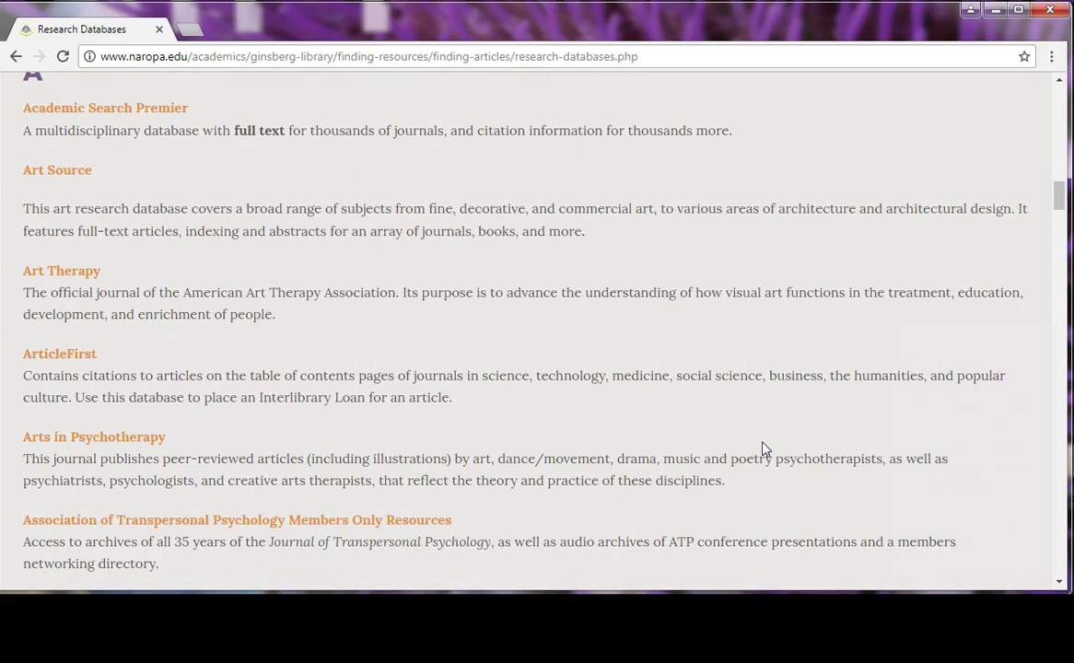
{"action": "scroll", "coordinate": [764, 448], "scroll_direction": "up", "scroll_amount": 5}
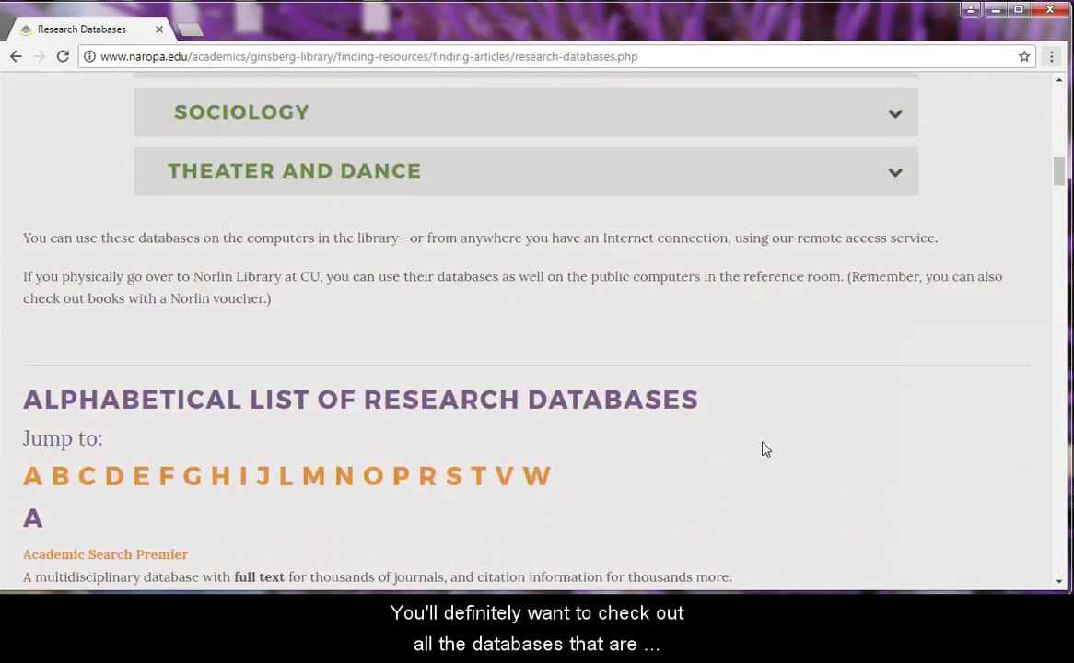
{"action": "scroll", "coordinate": [764, 449], "scroll_direction": "up", "scroll_amount": 4}
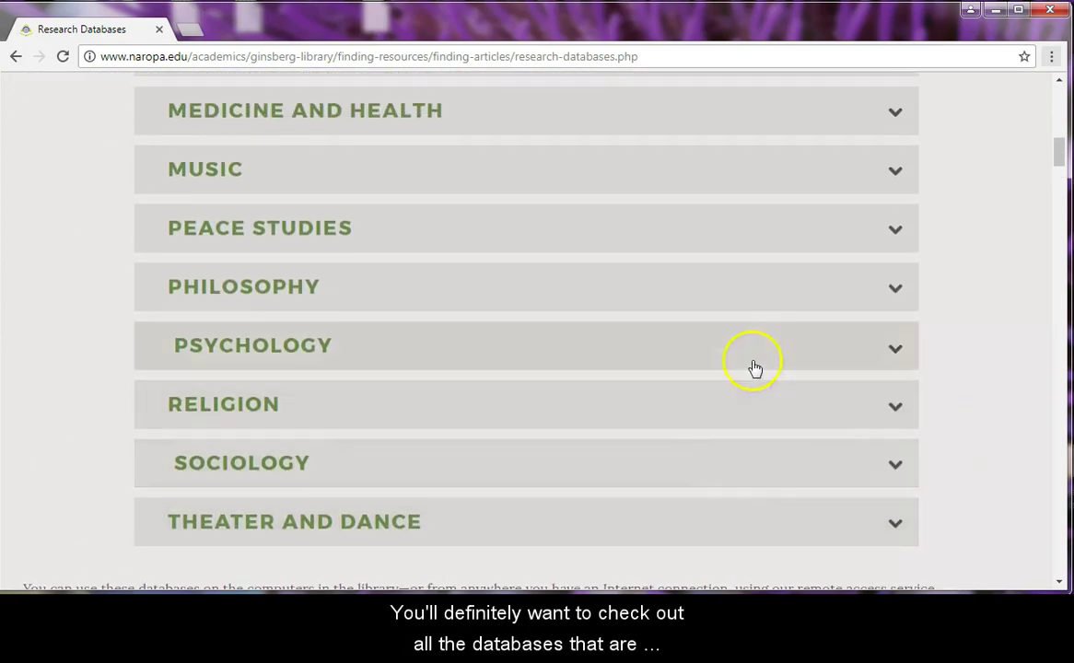
{"action": "left_click", "coordinate": [754, 357]}
{"action": "scroll", "coordinate": [775, 450], "scroll_direction": "down", "scroll_amount": 3}
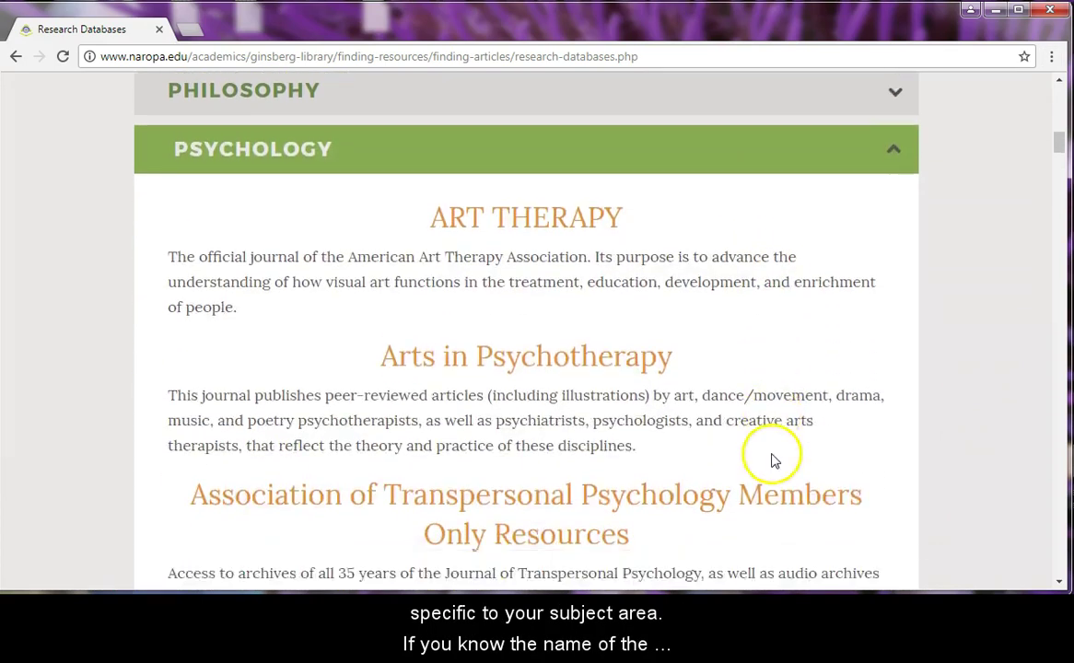
{"action": "scroll", "coordinate": [772, 460], "scroll_direction": "down", "scroll_amount": 8}
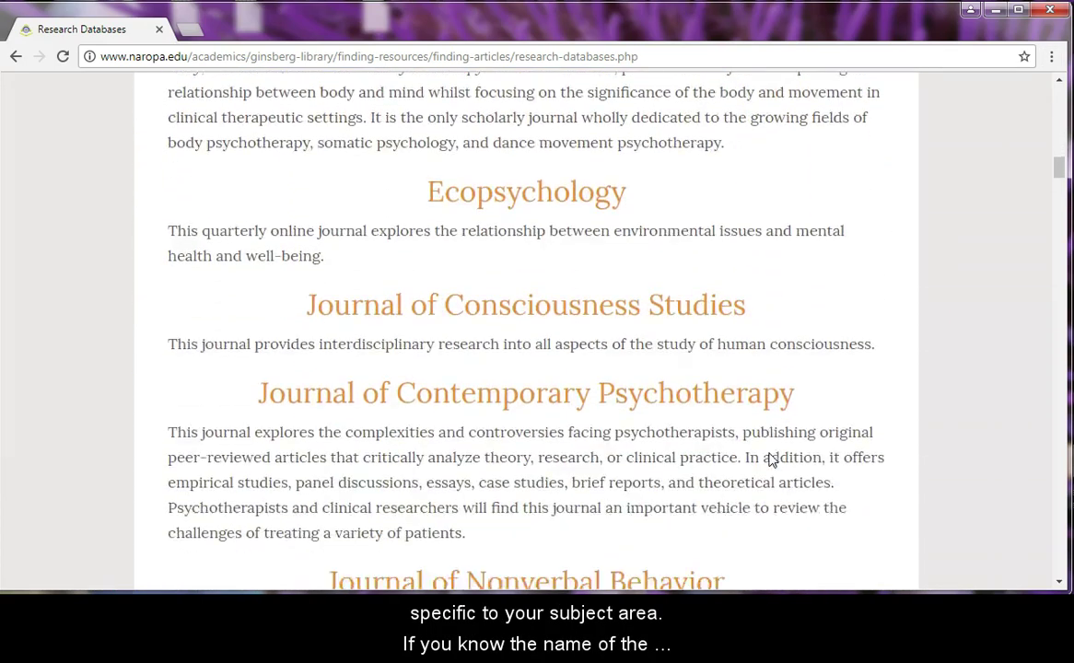
{"action": "scroll", "coordinate": [772, 460], "scroll_direction": "down", "scroll_amount": 7}
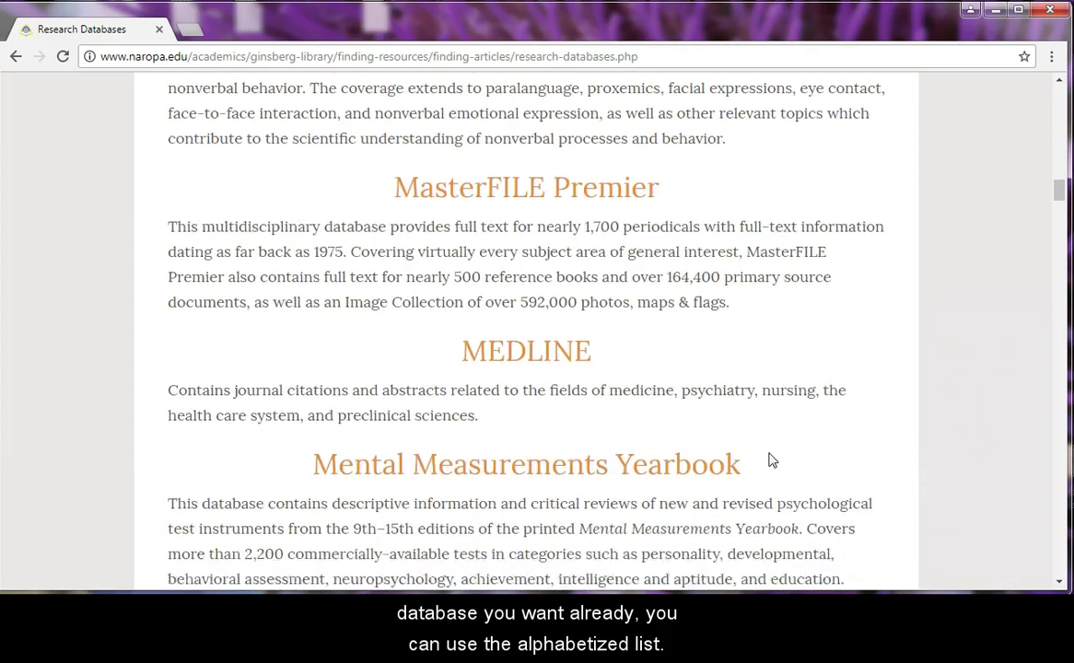
{"action": "scroll", "coordinate": [772, 456], "scroll_direction": "down", "scroll_amount": 4}
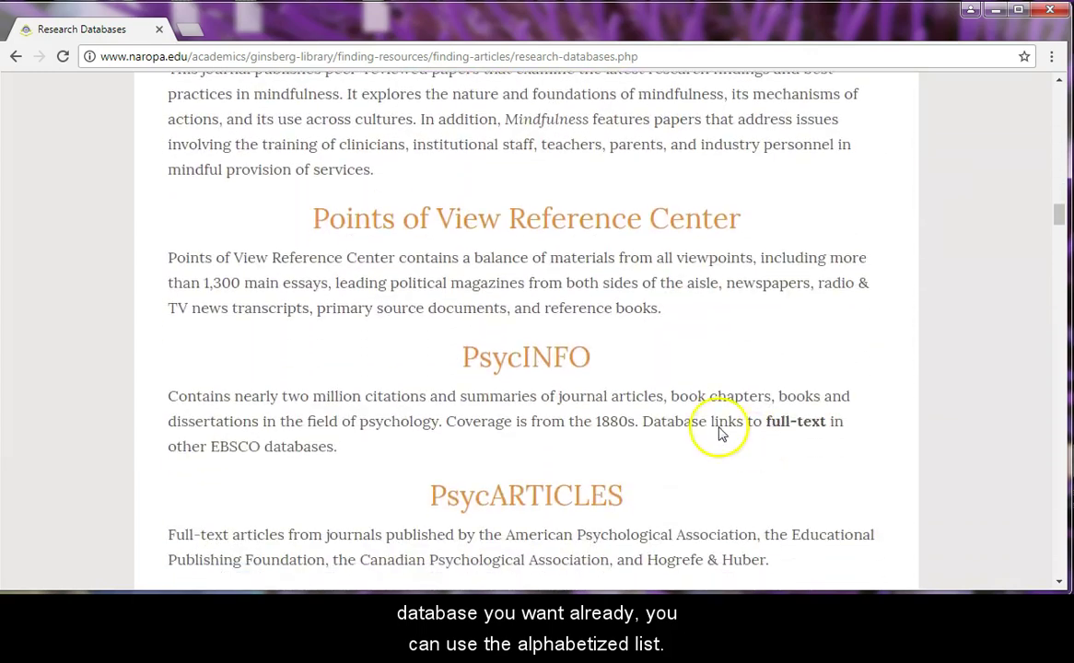
{"action": "left_click", "coordinate": [571, 373]}
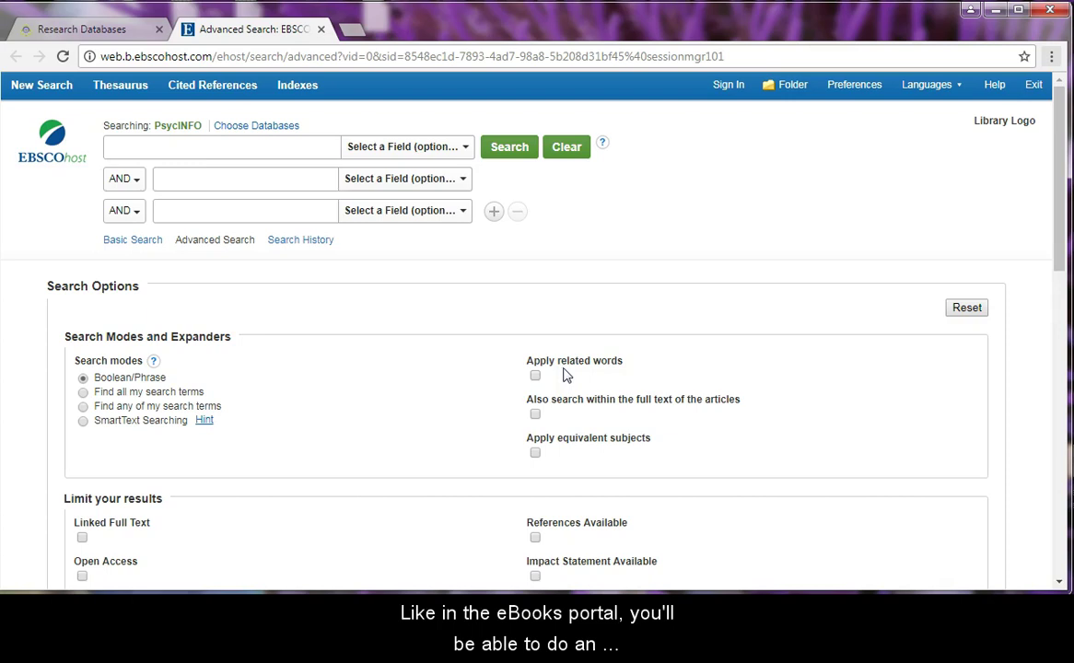
Step: Examine the search fields available for the first term in the PsycINFO advanced search and close the list
{"action": "left_click", "coordinate": [447, 154]}
{"action": "scroll", "coordinate": [440, 226], "scroll_direction": "down", "scroll_amount": 3}
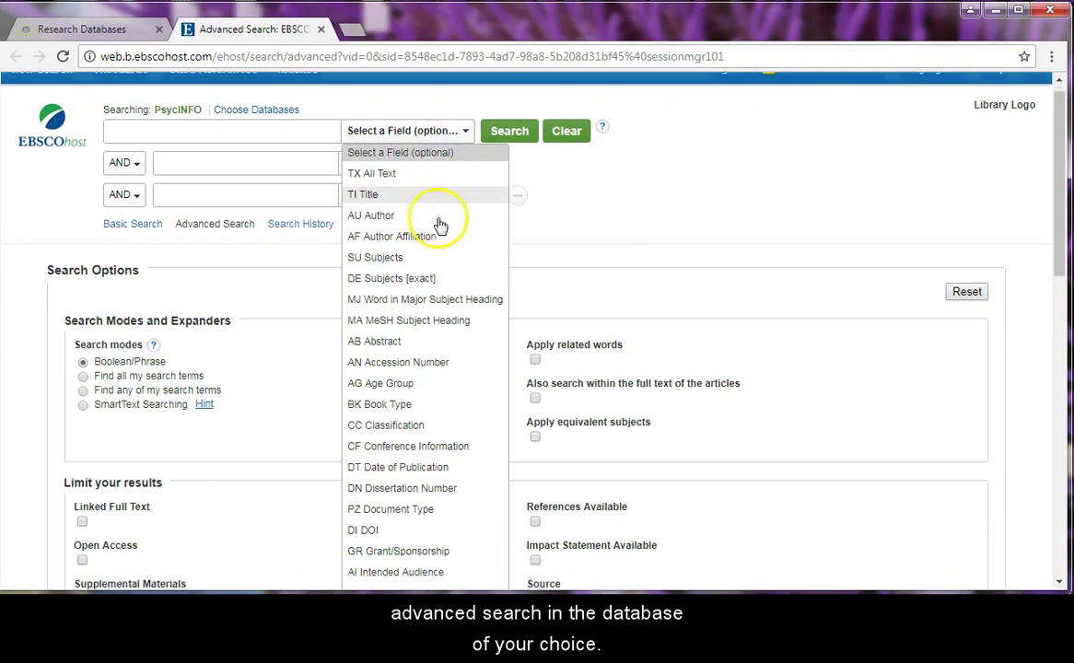
{"action": "scroll", "coordinate": [442, 229], "scroll_direction": "down", "scroll_amount": 6}
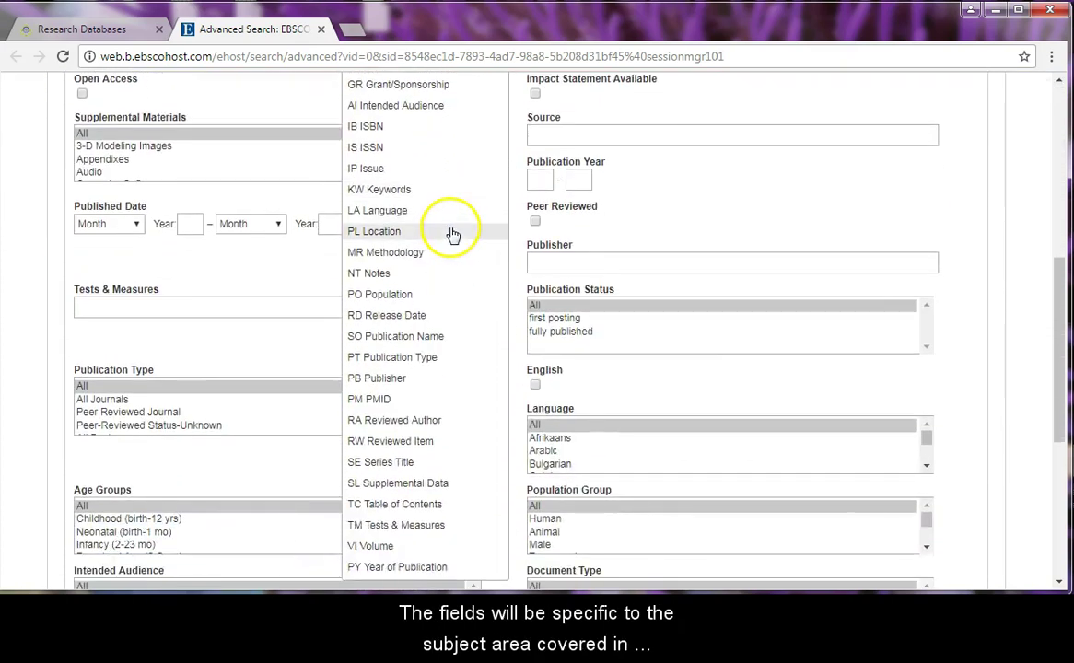
{"action": "scroll", "coordinate": [458, 243], "scroll_direction": "up", "scroll_amount": 3}
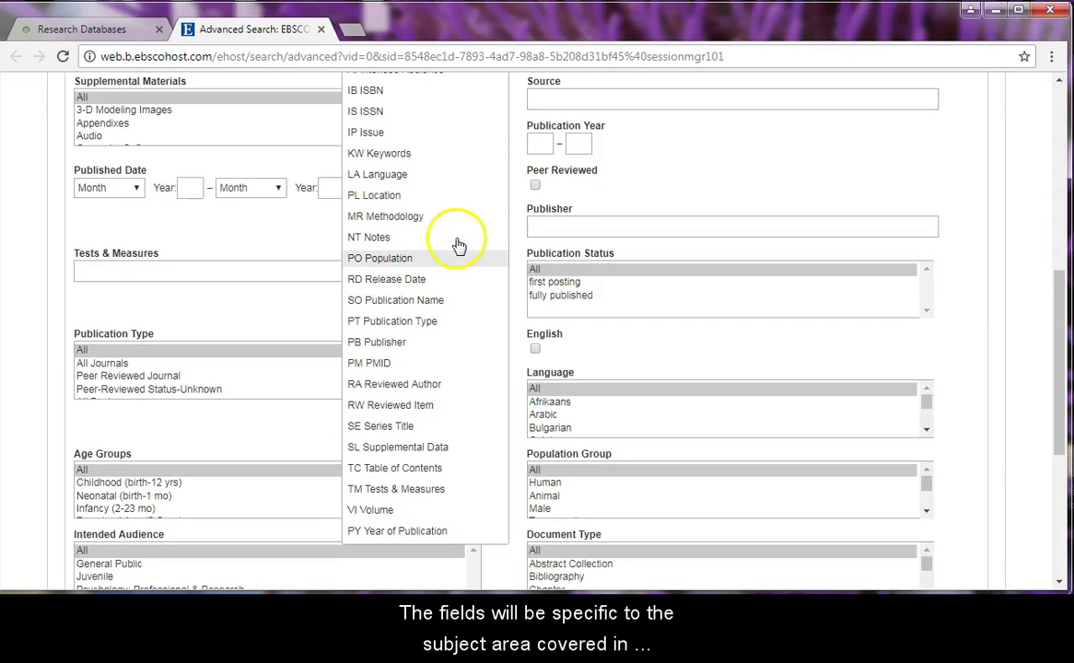
{"action": "scroll", "coordinate": [461, 245], "scroll_direction": "up", "scroll_amount": 5}
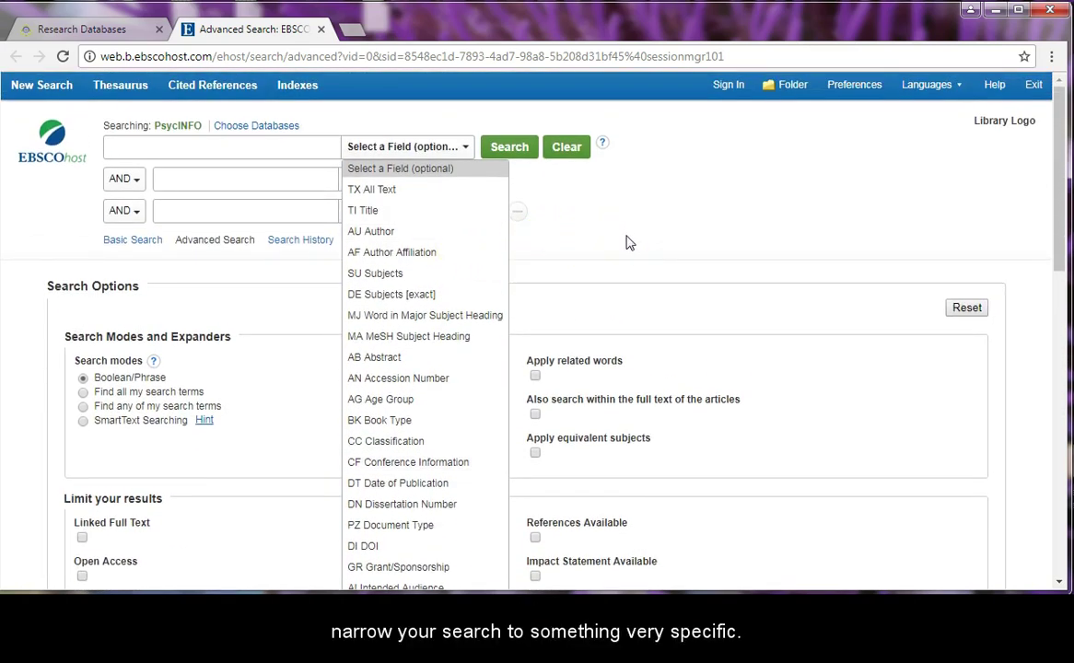
{"action": "left_click", "coordinate": [626, 243]}
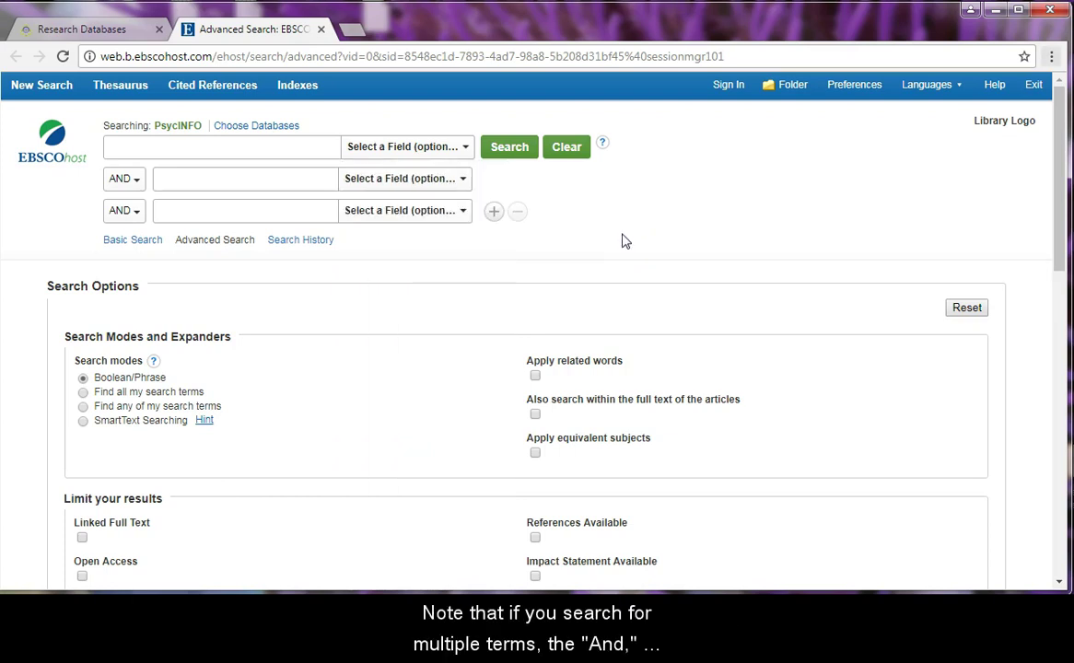
Step: View the AND, OR and NOT operator choices for the second and third search terms, leaving both unchanged
{"action": "left_click", "coordinate": [134, 185]}
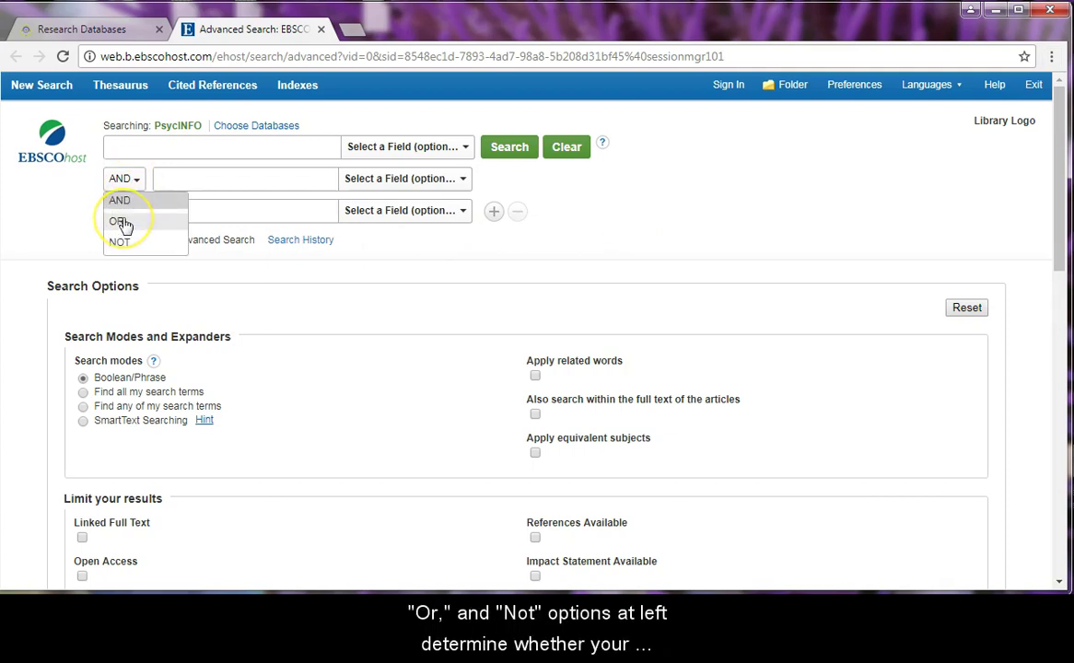
{"action": "left_click", "coordinate": [85, 215]}
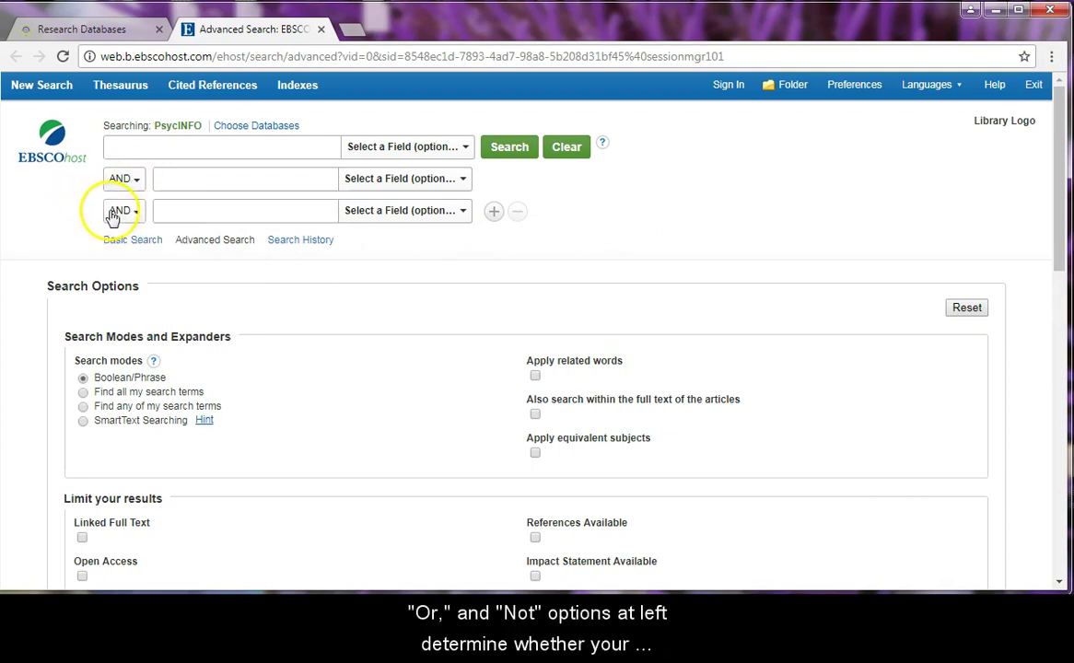
{"action": "left_click", "coordinate": [129, 218]}
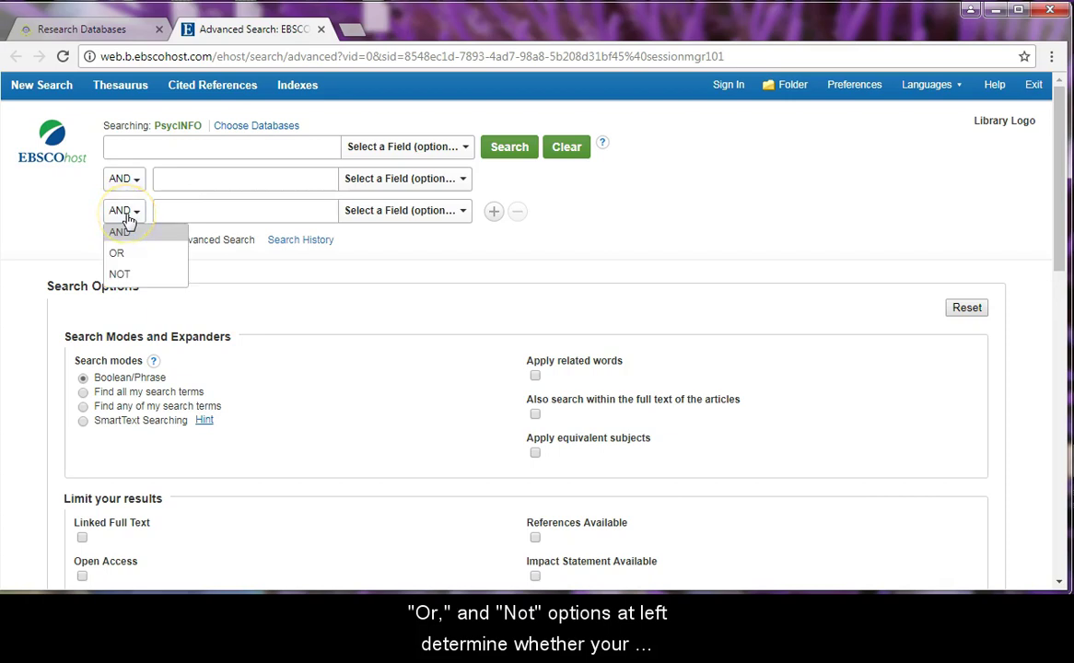
{"action": "left_click", "coordinate": [82, 236]}
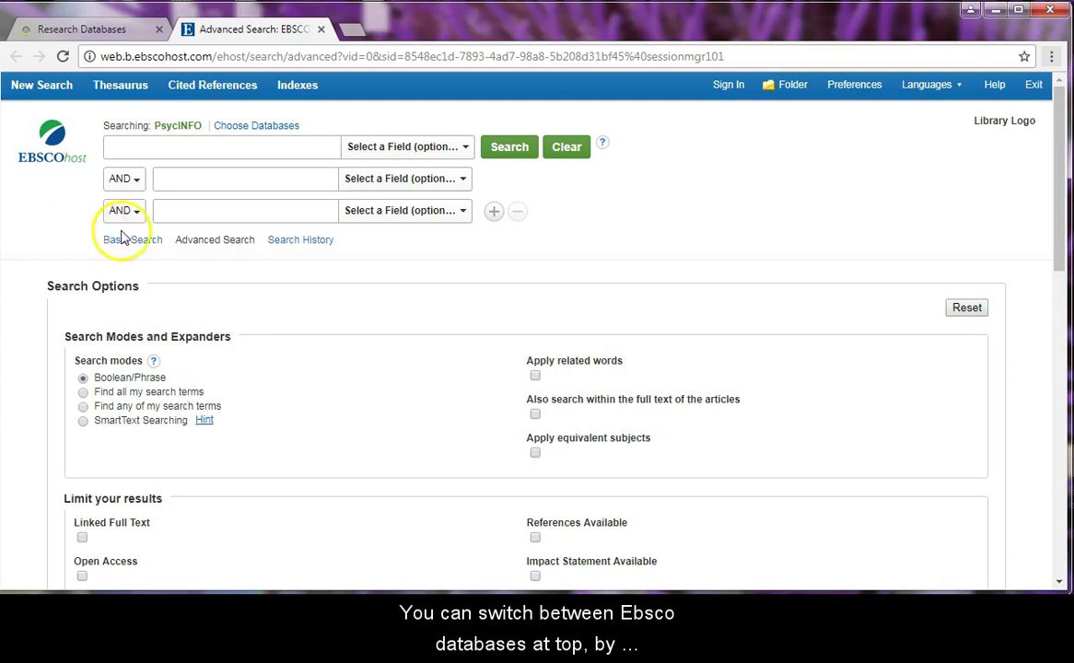
Step: Select all EBSCOhost databases for the search and check which search fields are offered for the first term
{"action": "left_click", "coordinate": [276, 128]}
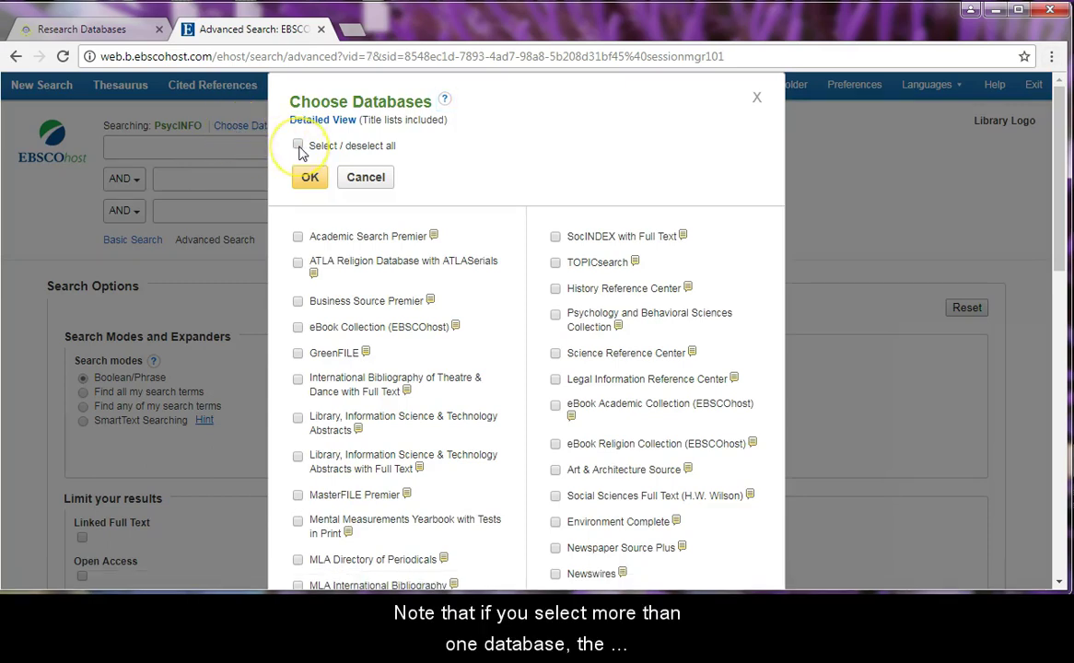
{"action": "left_click", "coordinate": [298, 146]}
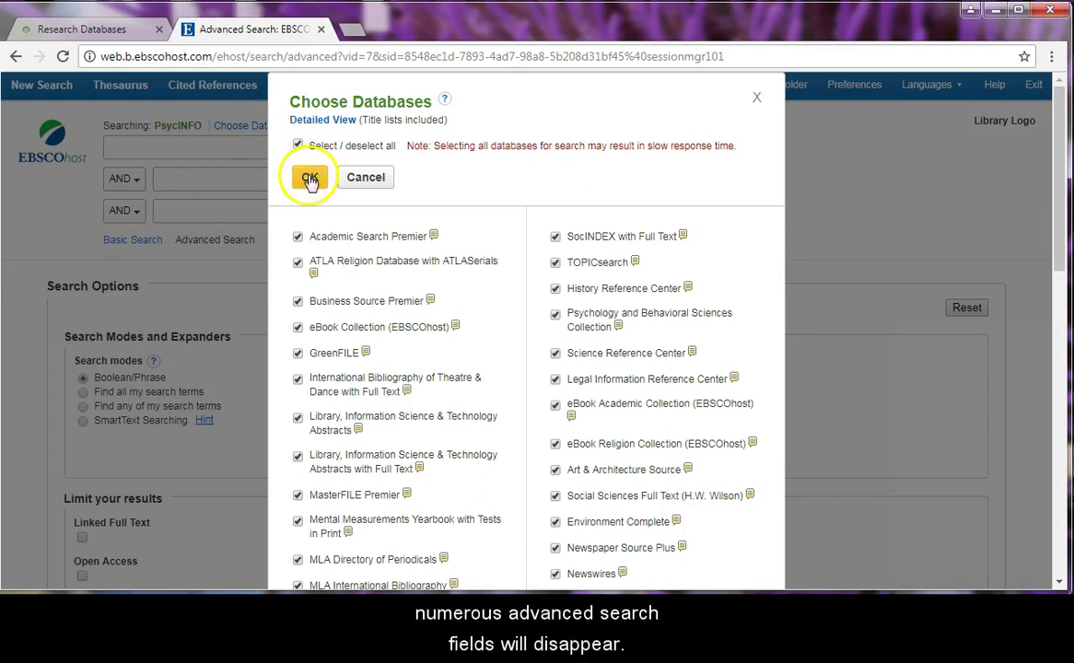
{"action": "left_click", "coordinate": [310, 177]}
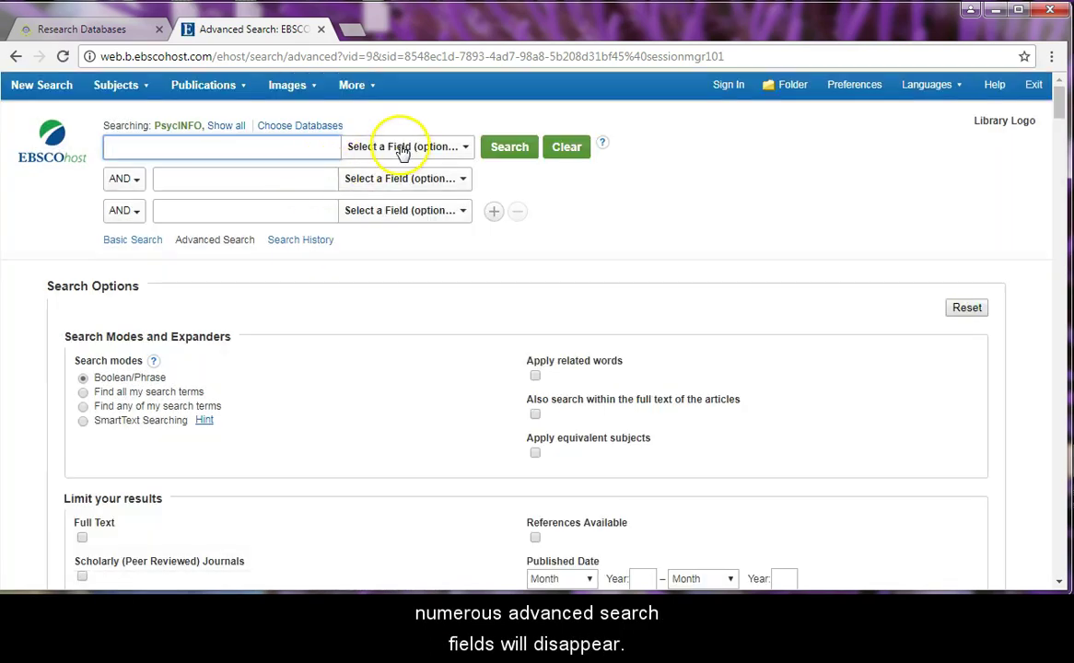
{"action": "left_click", "coordinate": [398, 147]}
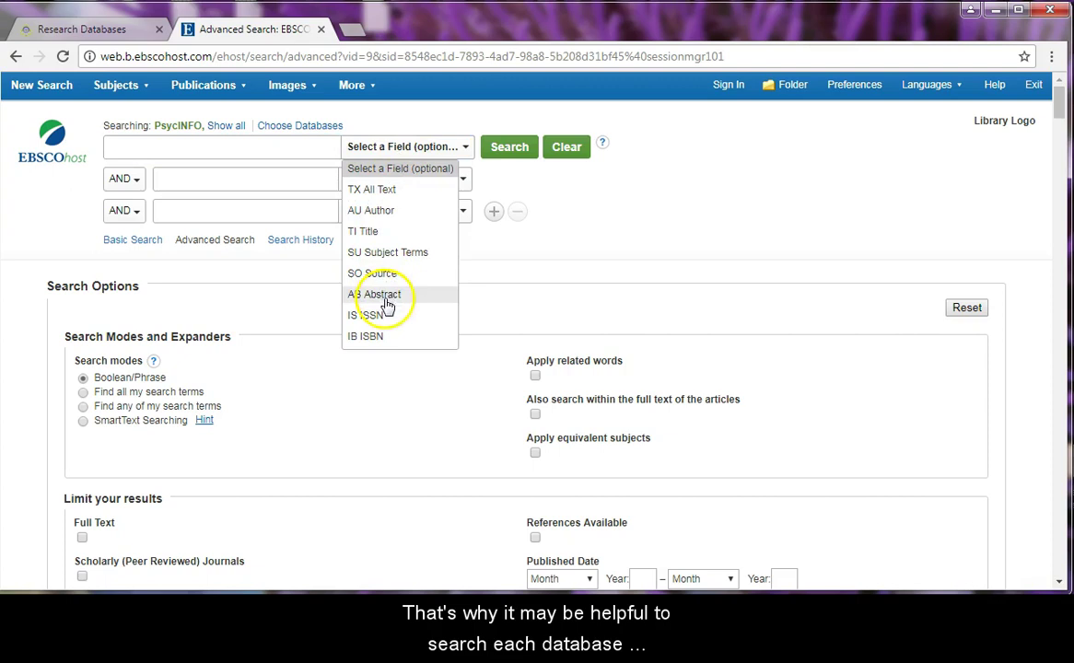
{"action": "left_click", "coordinate": [538, 241]}
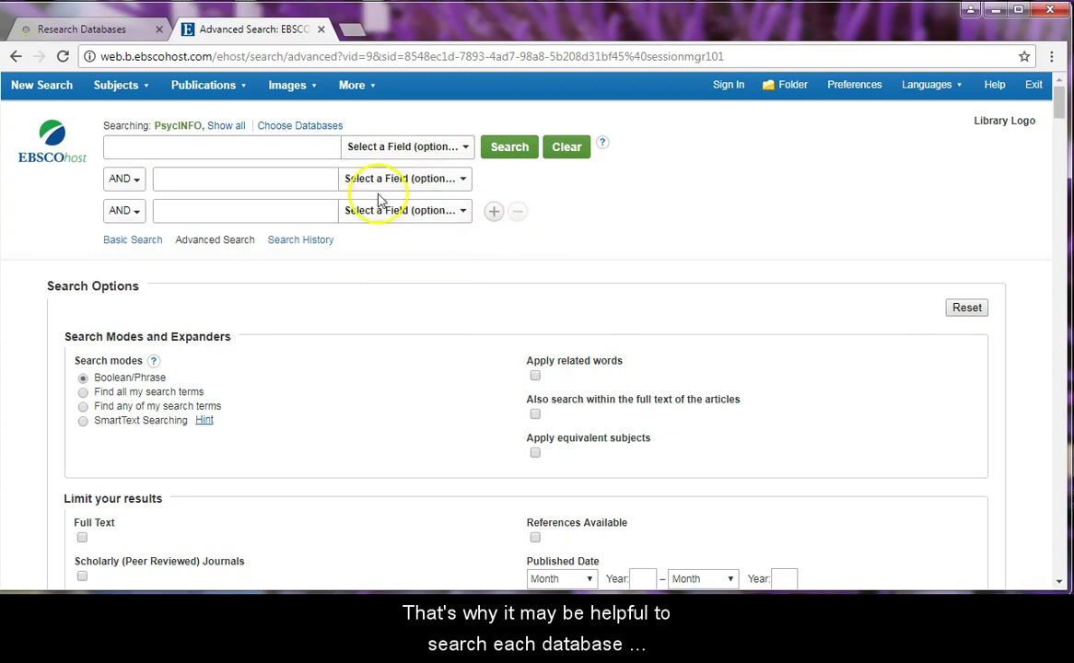
Step: Deselect all databases and choose only PsycINFO for the search
{"action": "left_click", "coordinate": [305, 129]}
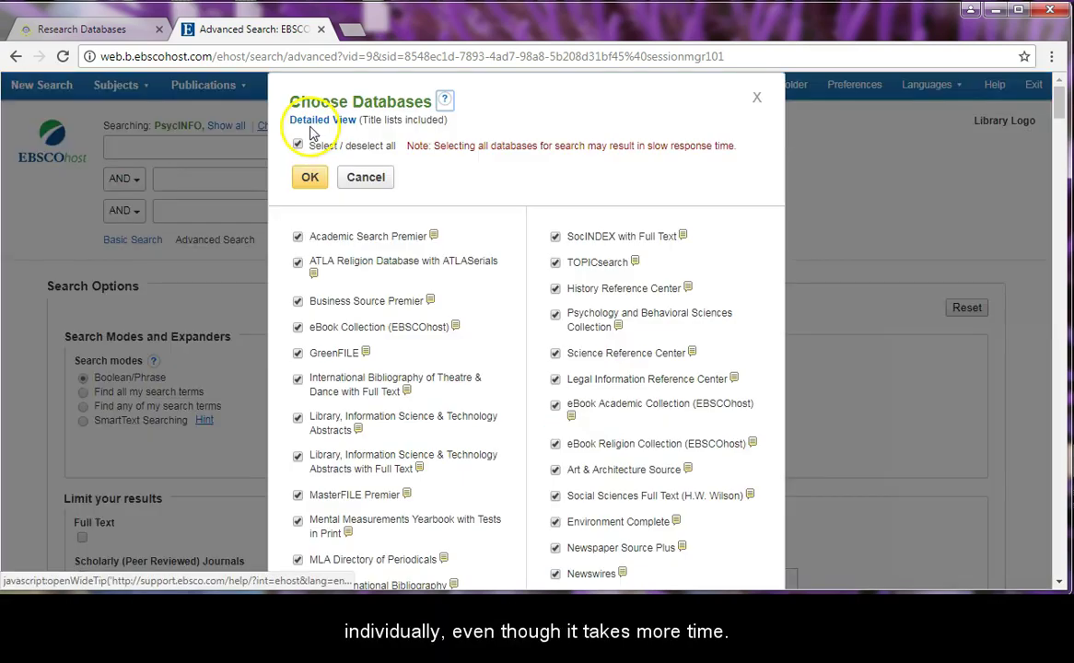
{"action": "left_click", "coordinate": [299, 146]}
{"action": "scroll", "coordinate": [443, 322], "scroll_direction": "down", "scroll_amount": 4}
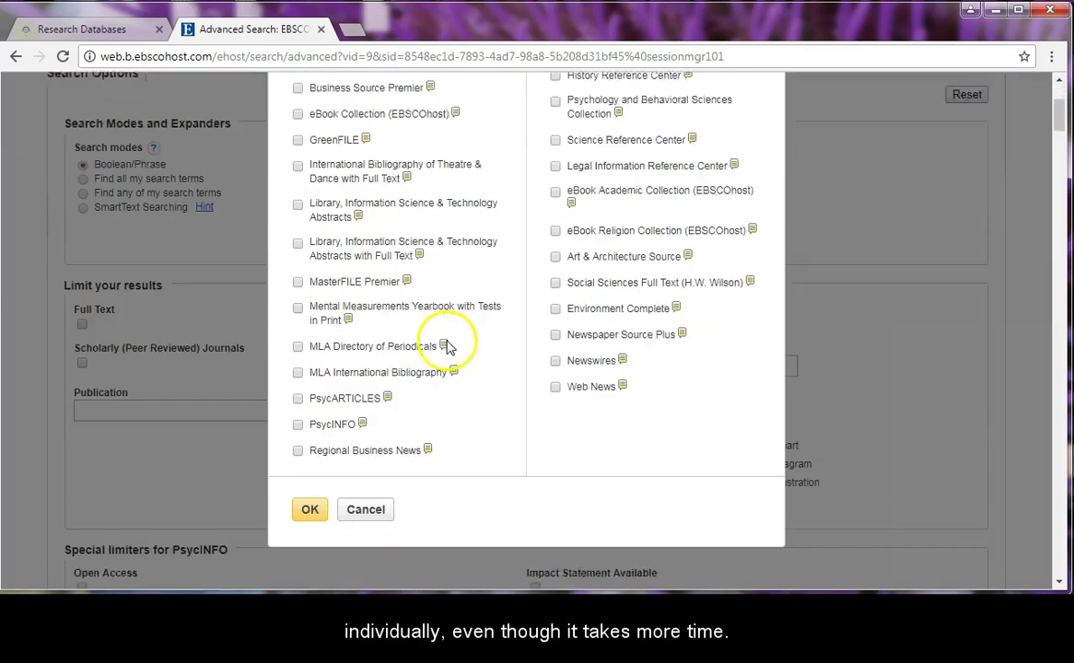
{"action": "left_click", "coordinate": [299, 303]}
{"action": "left_click", "coordinate": [308, 387]}
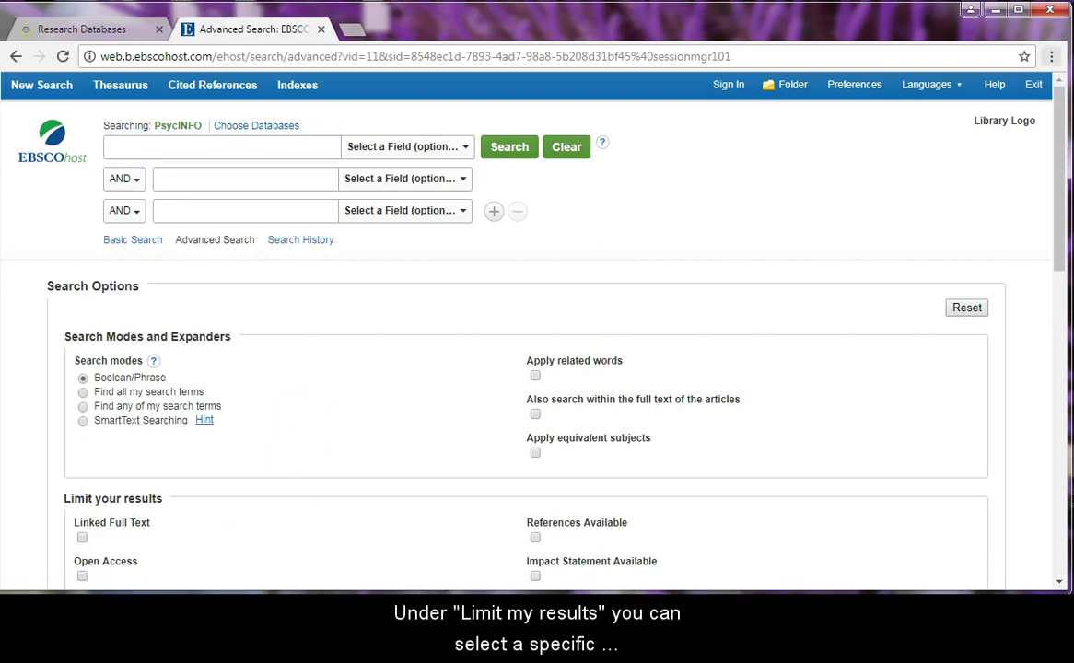
Step: Check the Published Date month choices in the result limits, and switch Linked Full Text on and off again
{"action": "scroll", "coordinate": [319, 497], "scroll_direction": "down", "scroll_amount": 3}
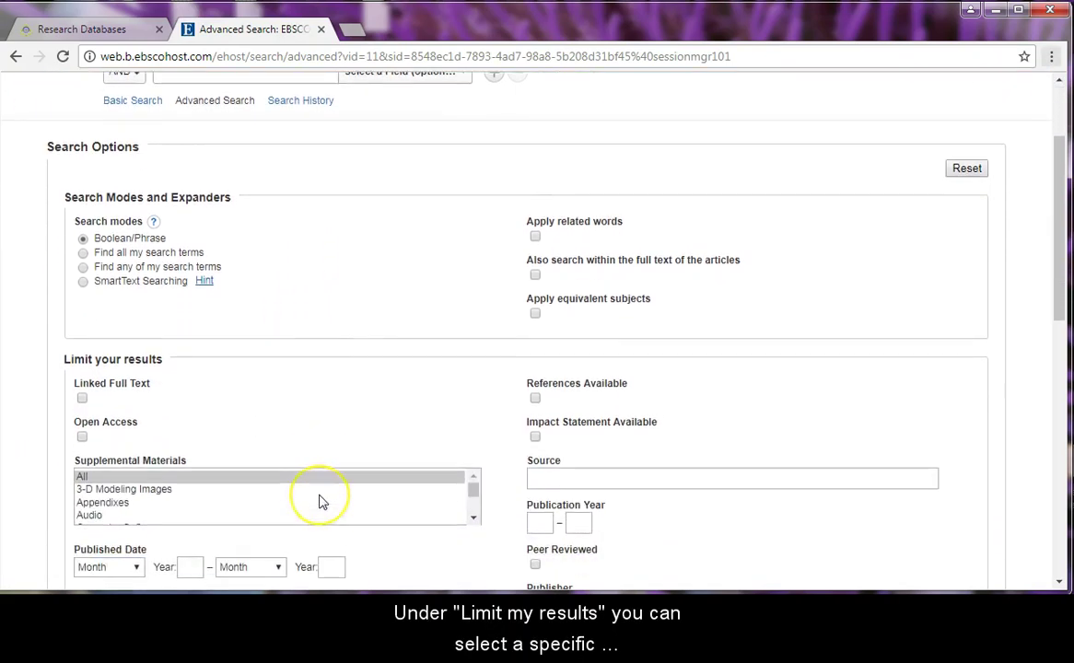
{"action": "scroll", "coordinate": [331, 506], "scroll_direction": "down", "scroll_amount": 4}
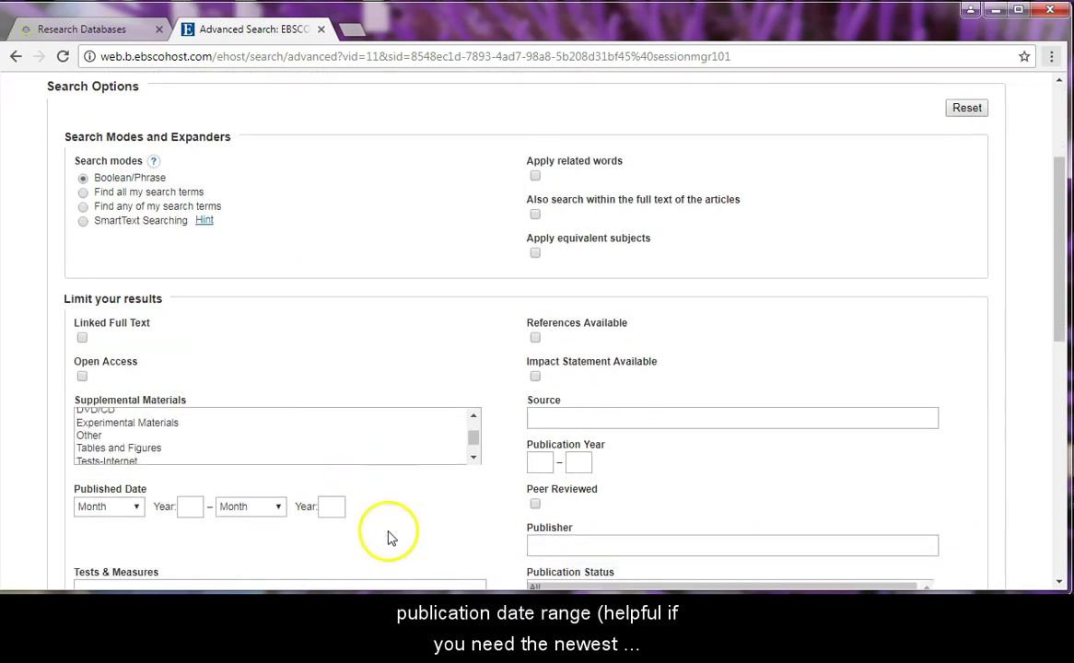
{"action": "left_click", "coordinate": [135, 498]}
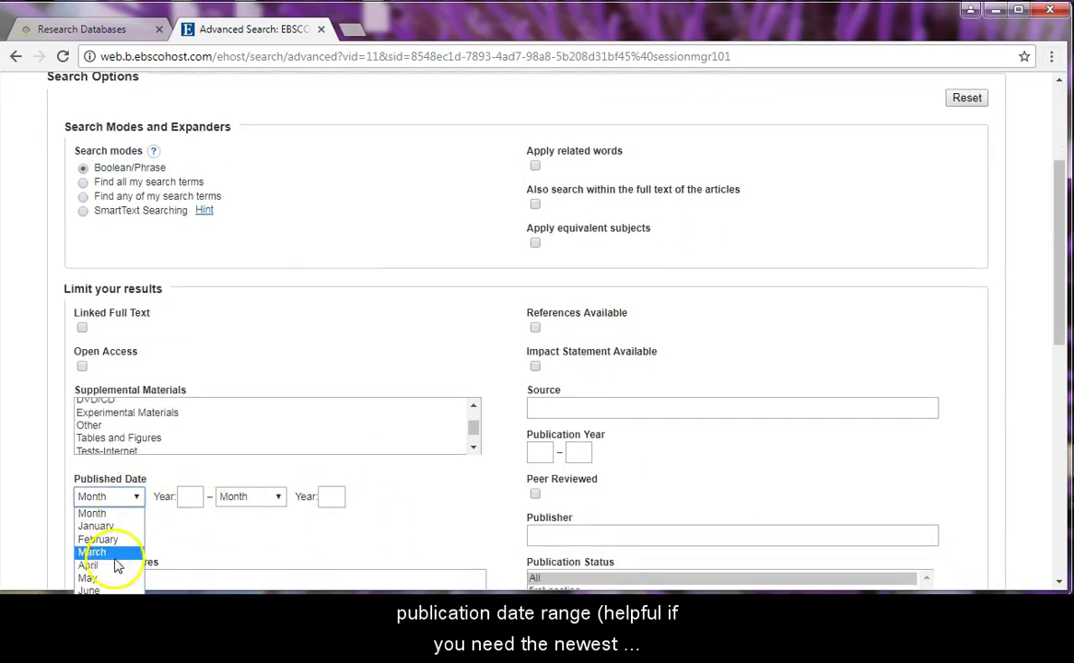
{"action": "left_click", "coordinate": [257, 548]}
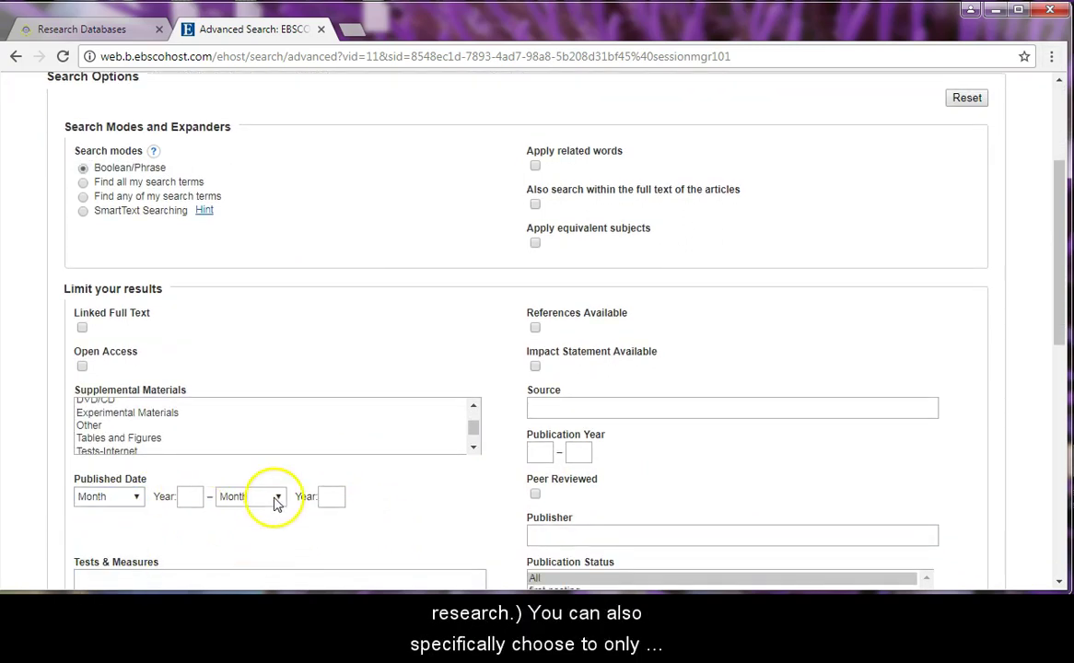
{"action": "left_click", "coordinate": [275, 498]}
{"action": "left_click", "coordinate": [334, 543]}
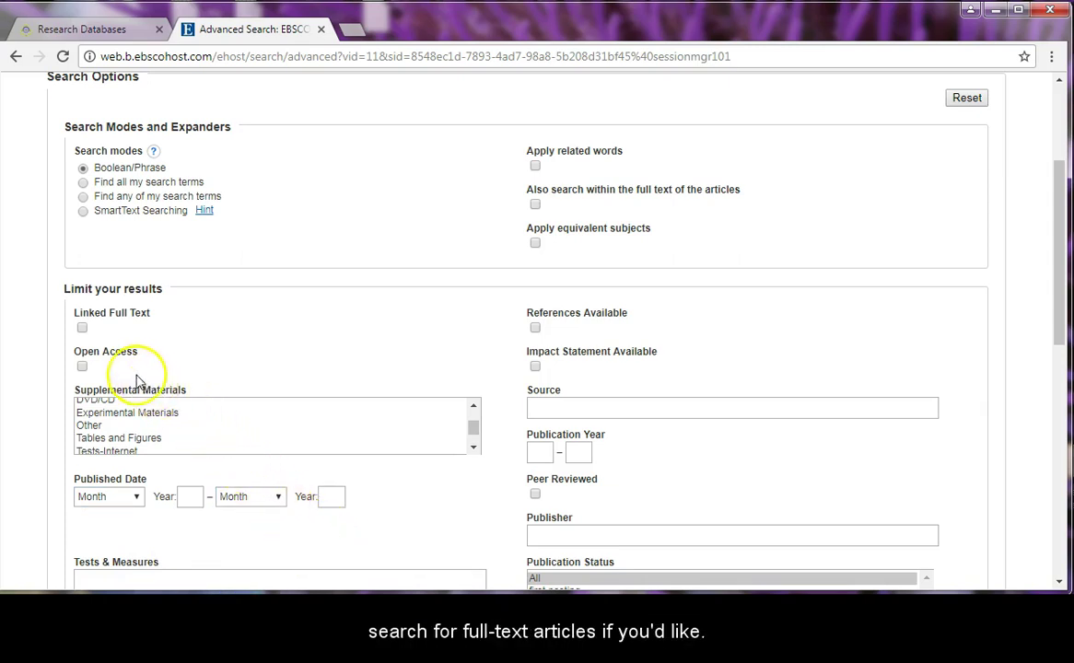
{"action": "left_click", "coordinate": [81, 329]}
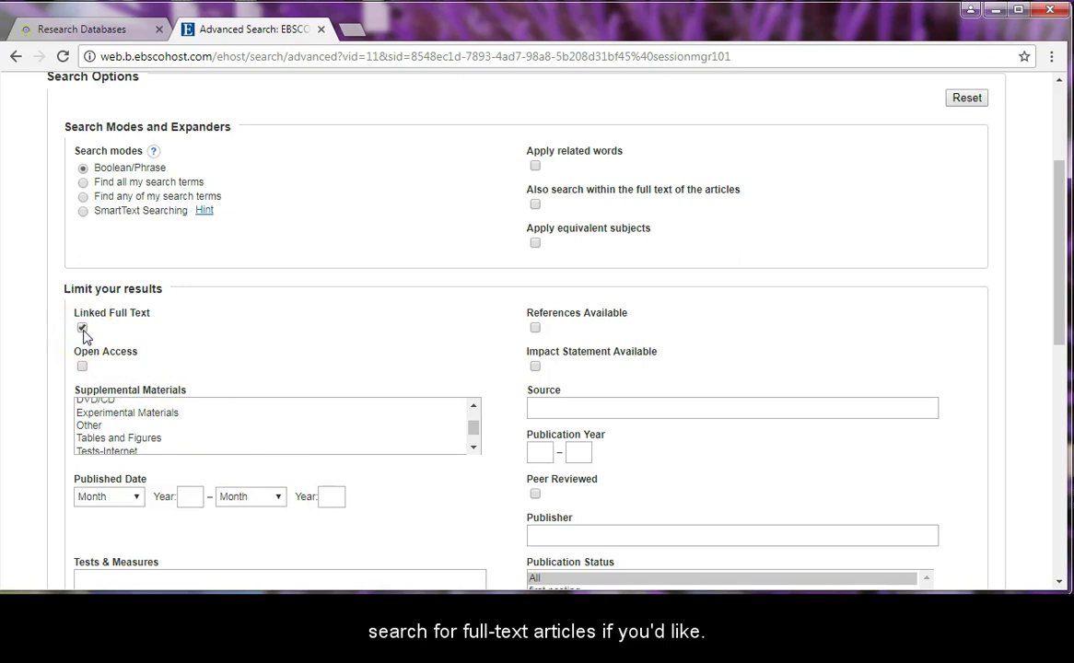
{"action": "left_click", "coordinate": [82, 328]}
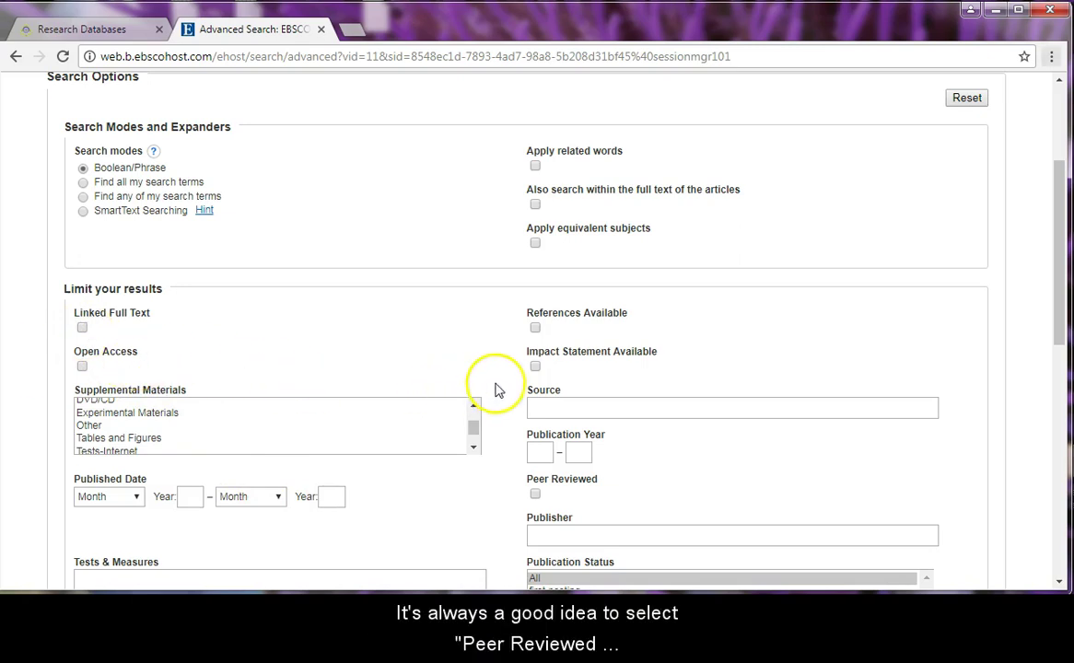
Step: Limit the search results to the Peer Reviewed Journal publication type
{"action": "scroll", "coordinate": [496, 392], "scroll_direction": "down", "scroll_amount": 1}
{"action": "scroll", "coordinate": [495, 391], "scroll_direction": "down", "scroll_amount": 2}
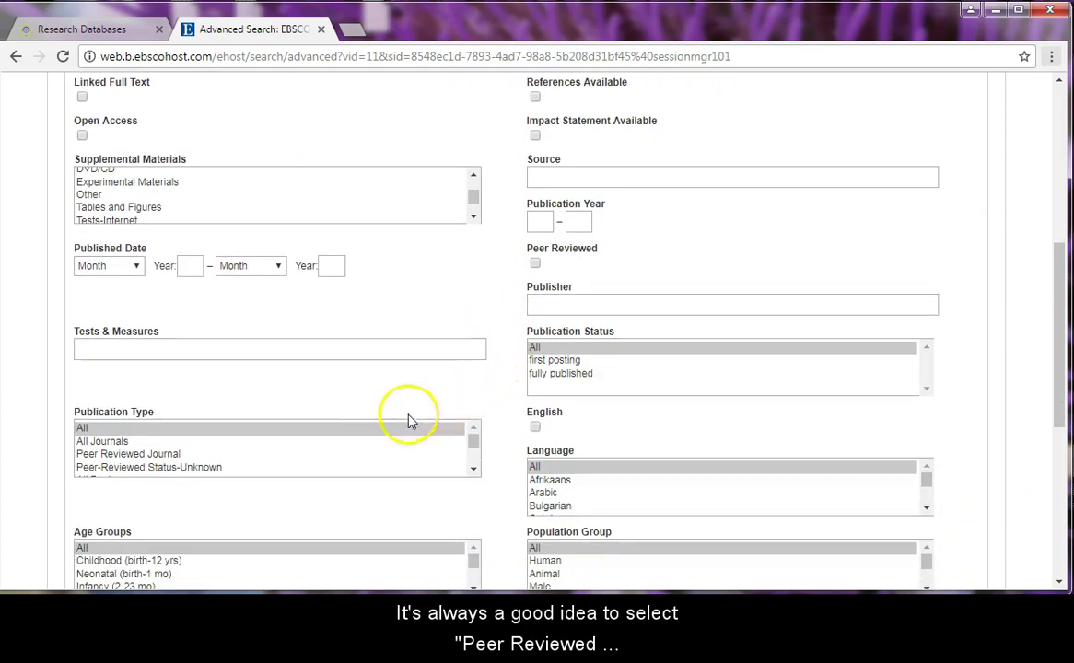
{"action": "left_click", "coordinate": [153, 455]}
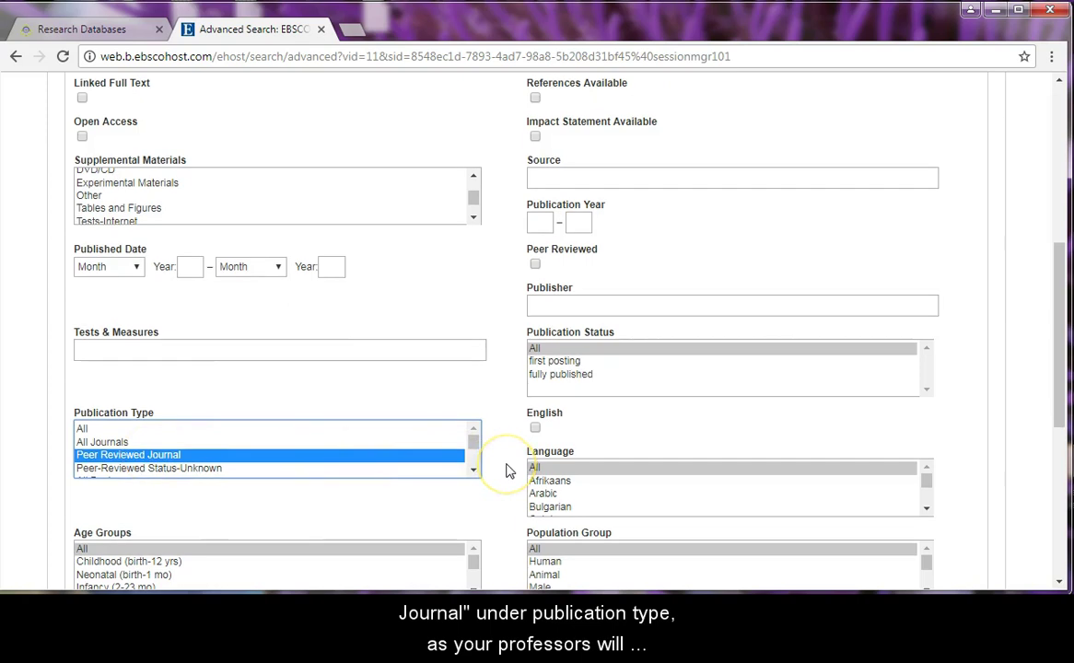
Step: Search PsycINFO for "ecopsychology" in the SU Subjects field
{"action": "scroll", "coordinate": [507, 470], "scroll_direction": "up", "scroll_amount": 5}
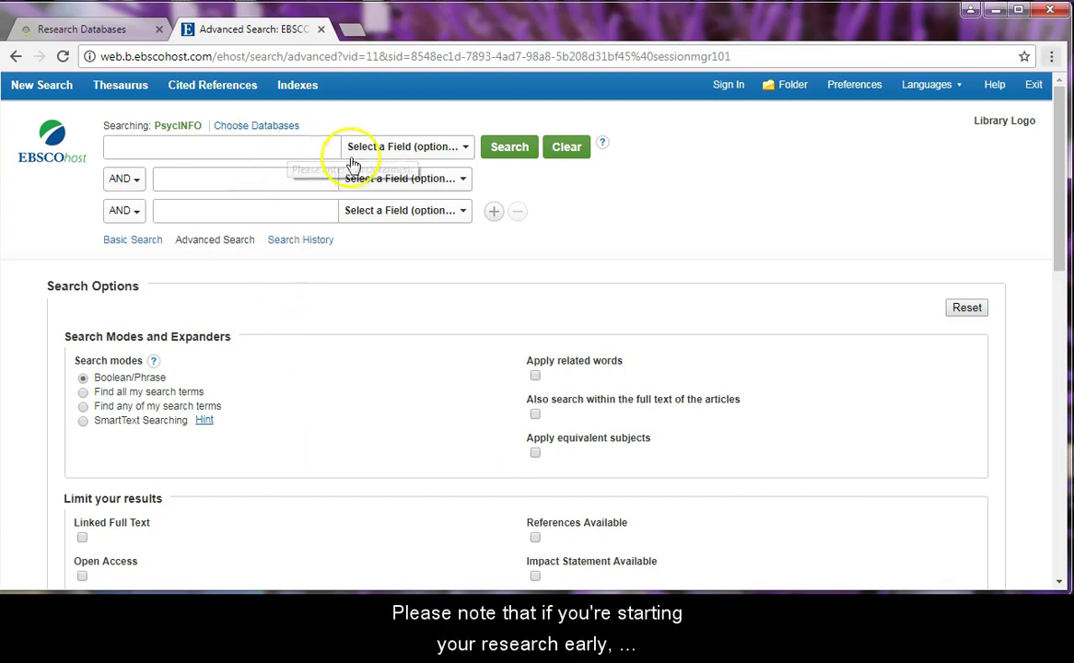
{"action": "left_click", "coordinate": [385, 152]}
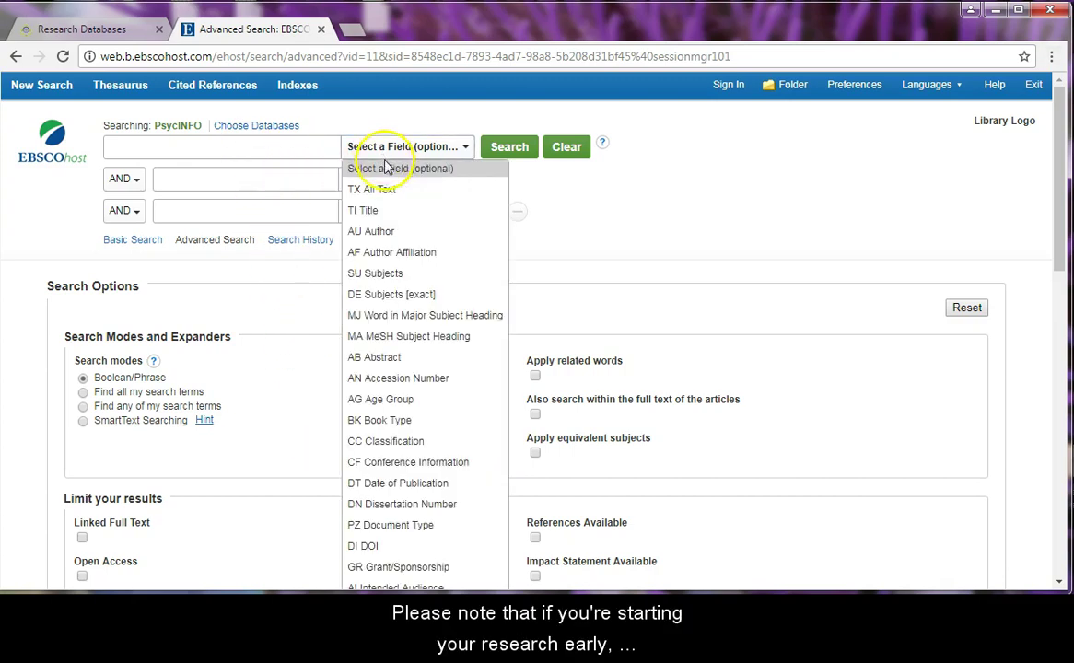
{"action": "left_click", "coordinate": [393, 280]}
{"action": "left_click", "coordinate": [237, 146]}
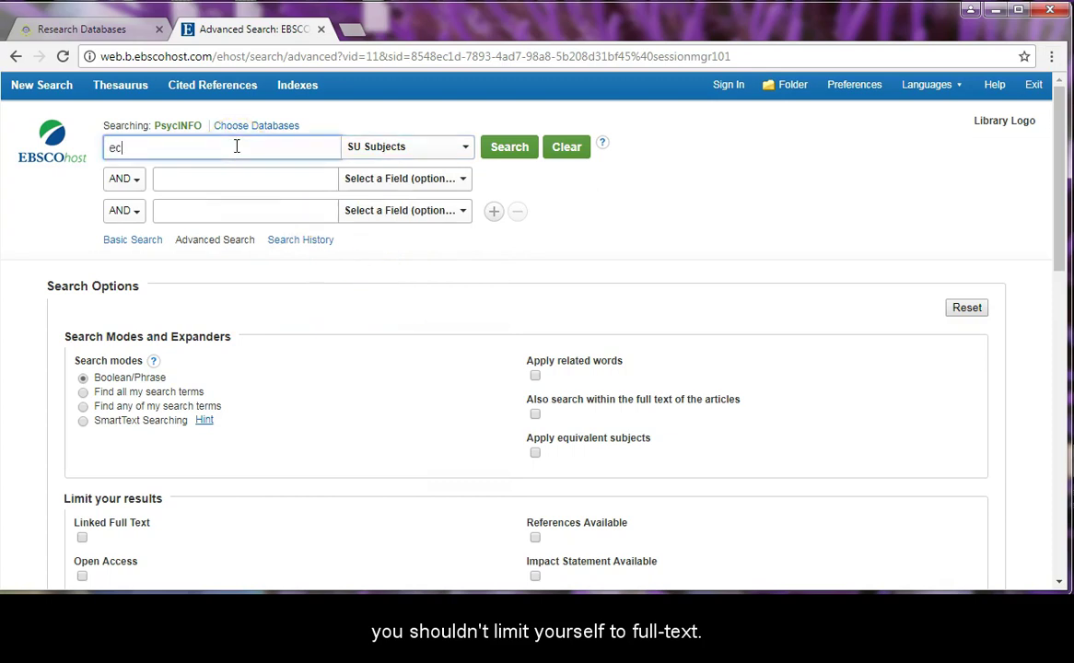
{"action": "type", "text": "ecops"}
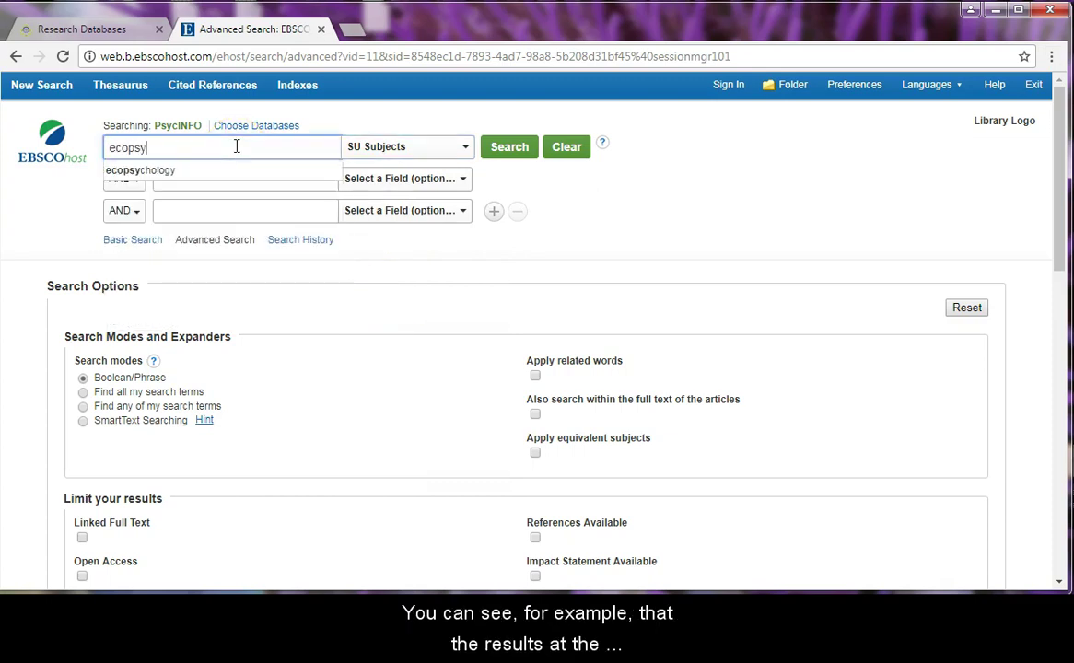
{"action": "type", "text": "y"}
{"action": "left_click", "coordinate": [216, 171]}
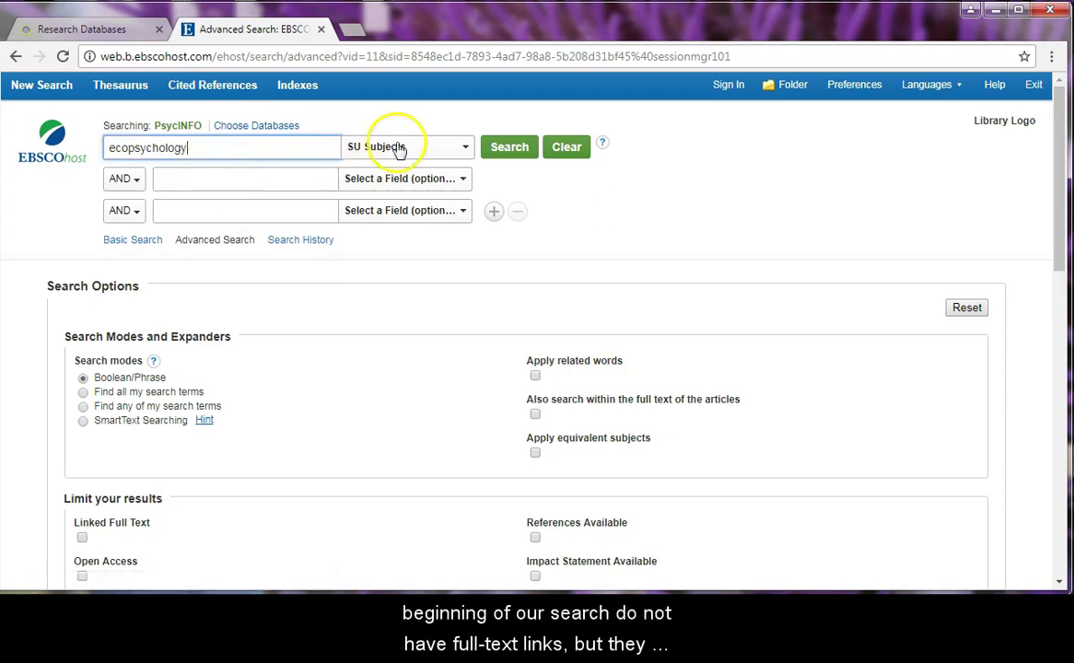
{"action": "left_click", "coordinate": [500, 152]}
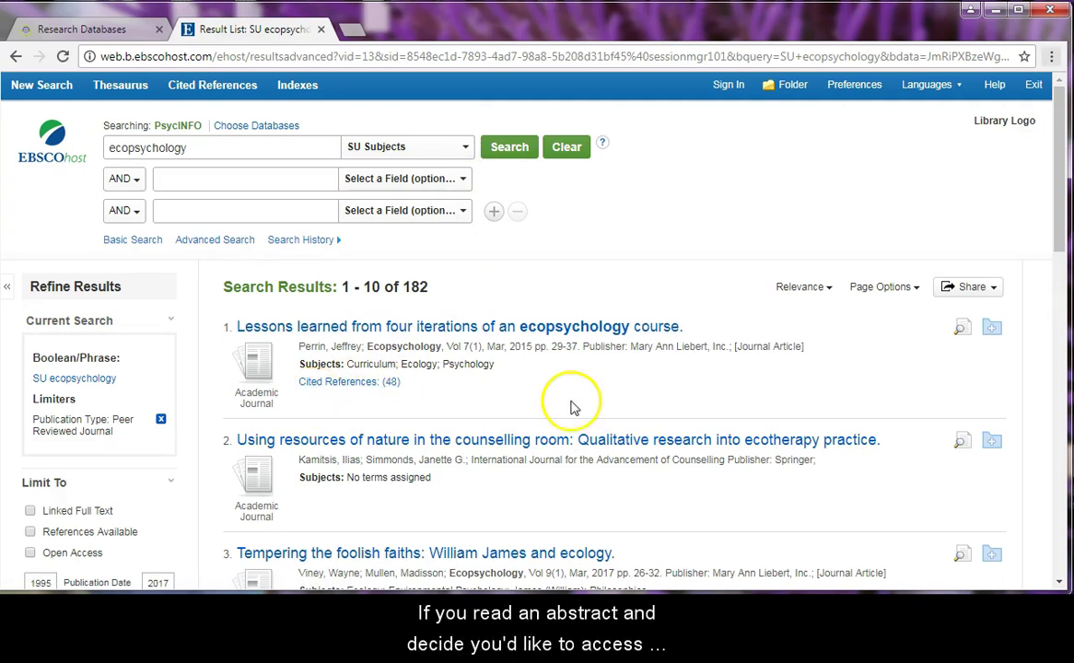
Step: Open the record for "Lessons learned from four iterations of an ecopsychology course" and examine its abstract
{"action": "left_click", "coordinate": [543, 327]}
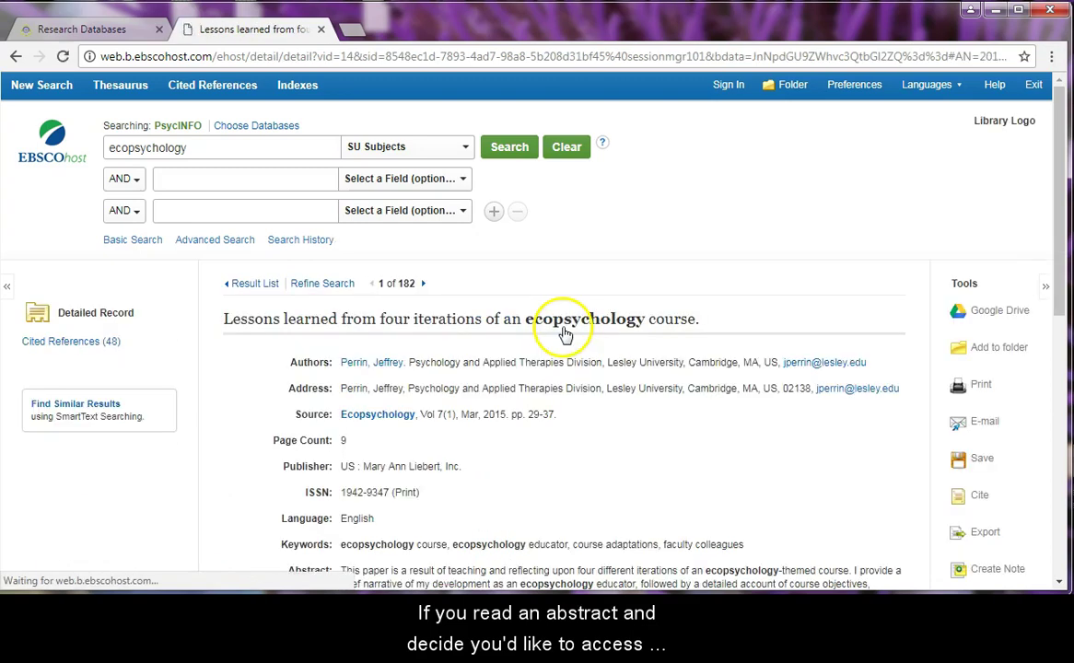
{"action": "scroll", "coordinate": [548, 374], "scroll_direction": "down", "scroll_amount": 2}
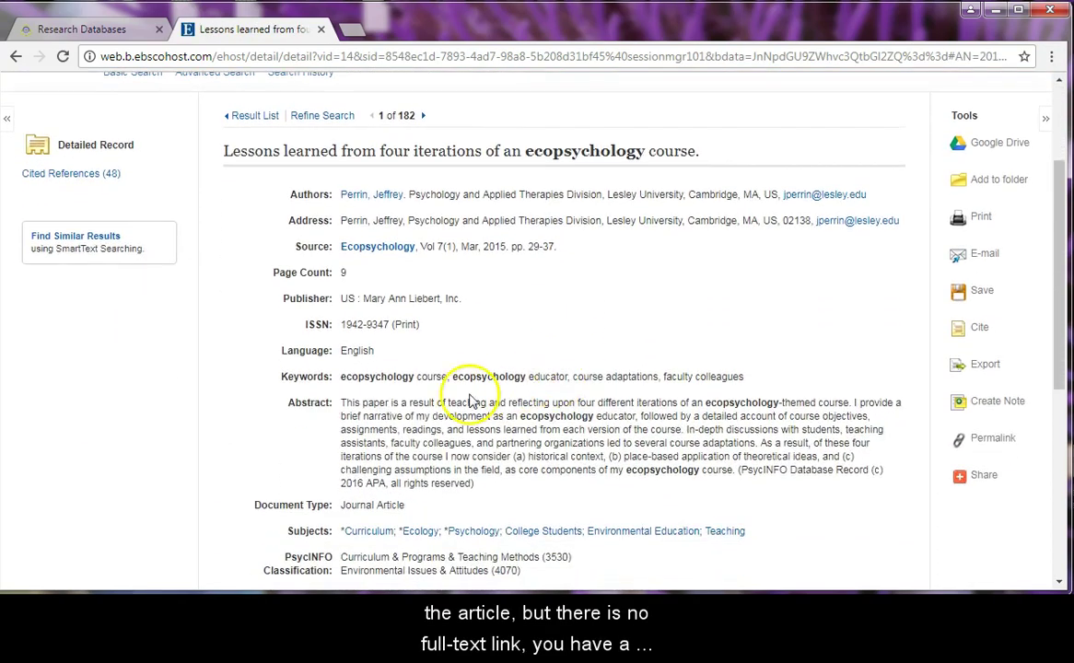
{"action": "left_click_drag", "start_coordinate": [341, 403], "coordinate": [507, 494]}
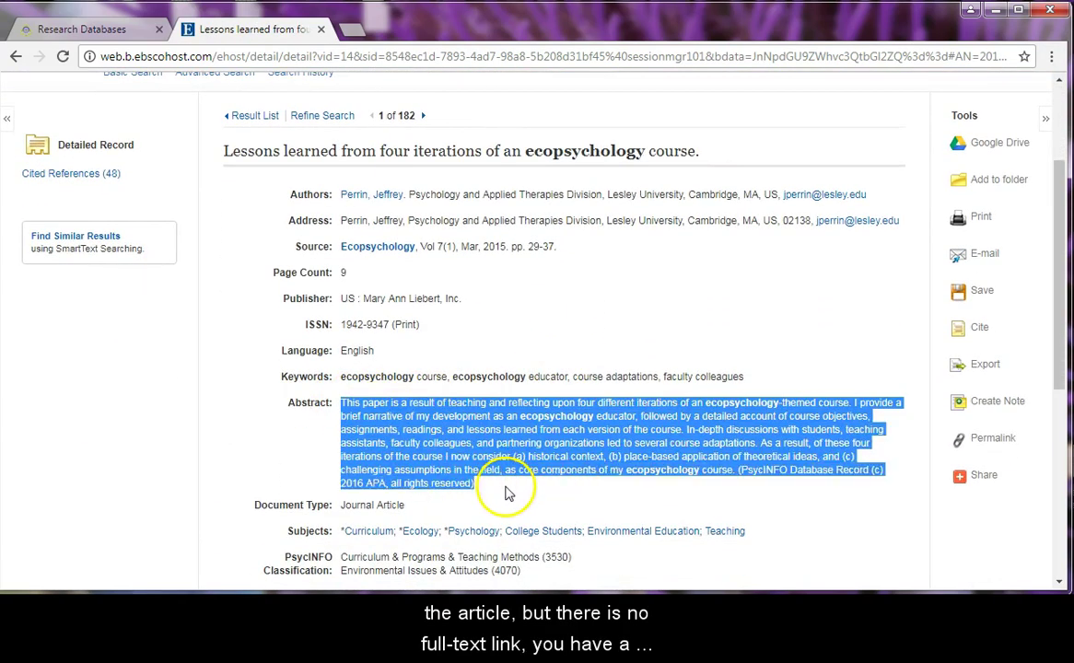
{"action": "left_click", "coordinate": [515, 496]}
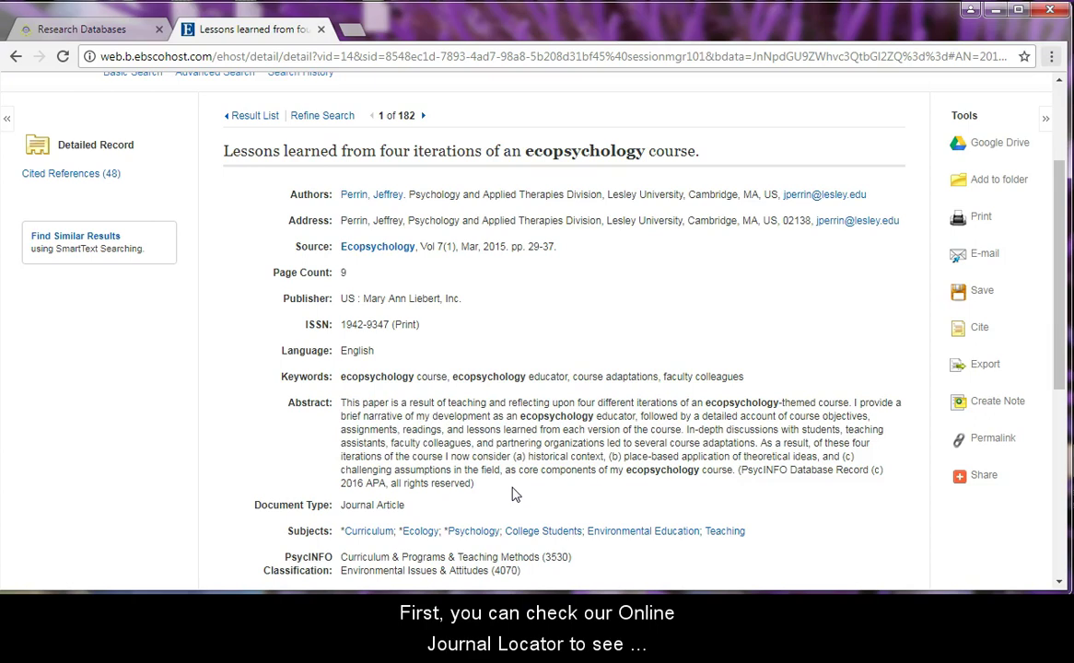
{"action": "scroll", "coordinate": [515, 496], "scroll_direction": "up", "scroll_amount": 2}
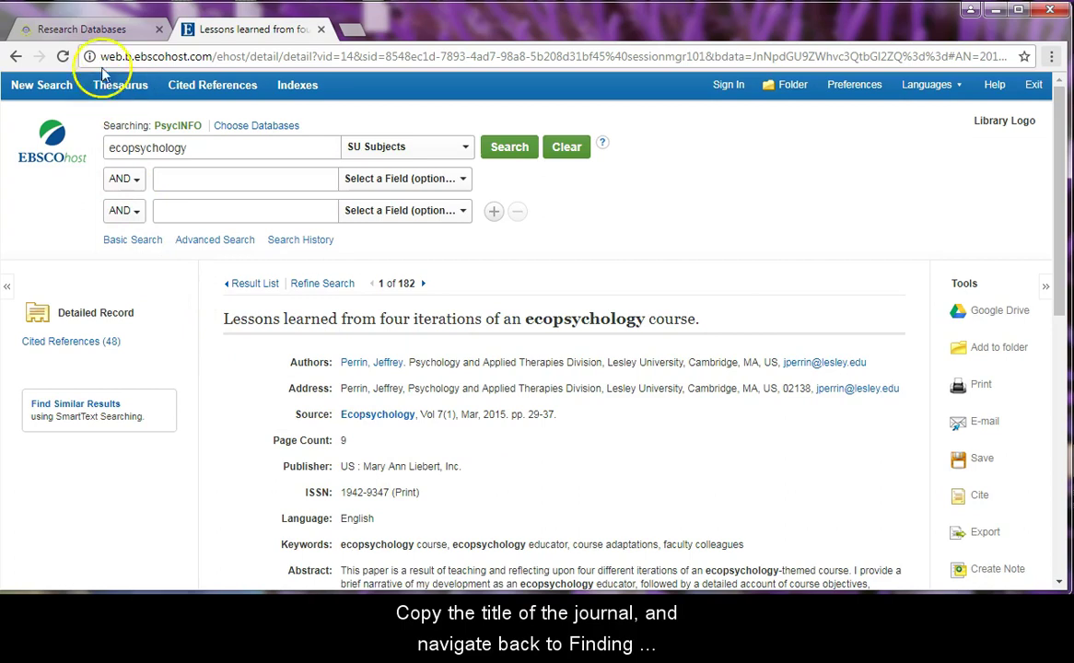
Step: Return to the Naropa library site and go from the Allen Ginsberg Library homepage to Finding Research Resources
{"action": "left_click", "coordinate": [117, 35]}
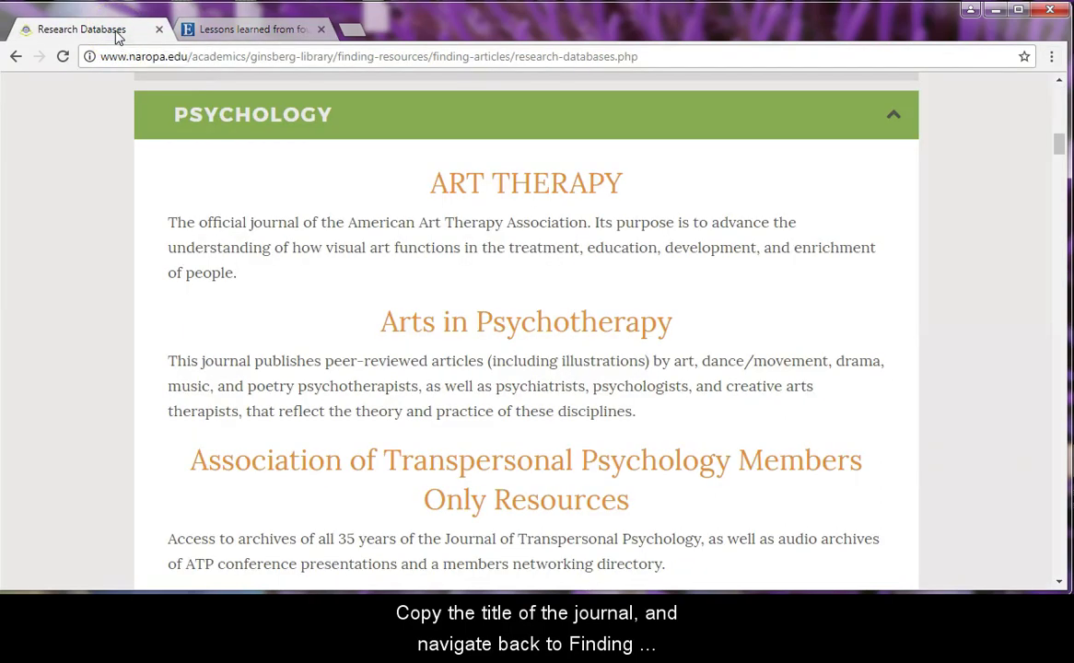
{"action": "scroll", "coordinate": [227, 226], "scroll_direction": "up", "scroll_amount": 4}
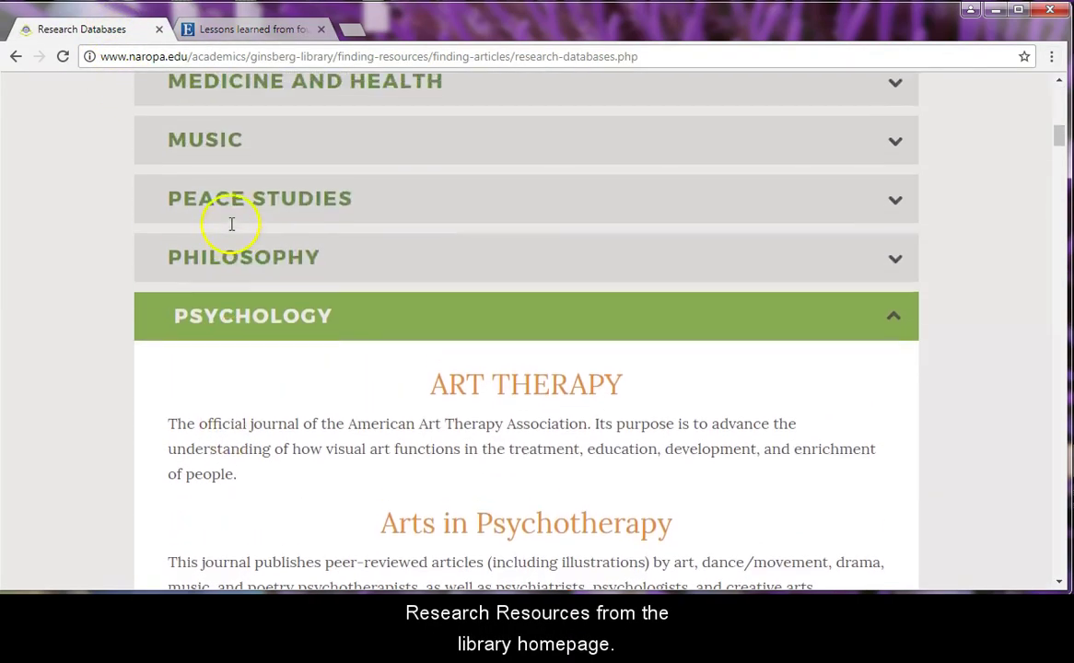
{"action": "scroll", "coordinate": [236, 232], "scroll_direction": "up", "scroll_amount": 9}
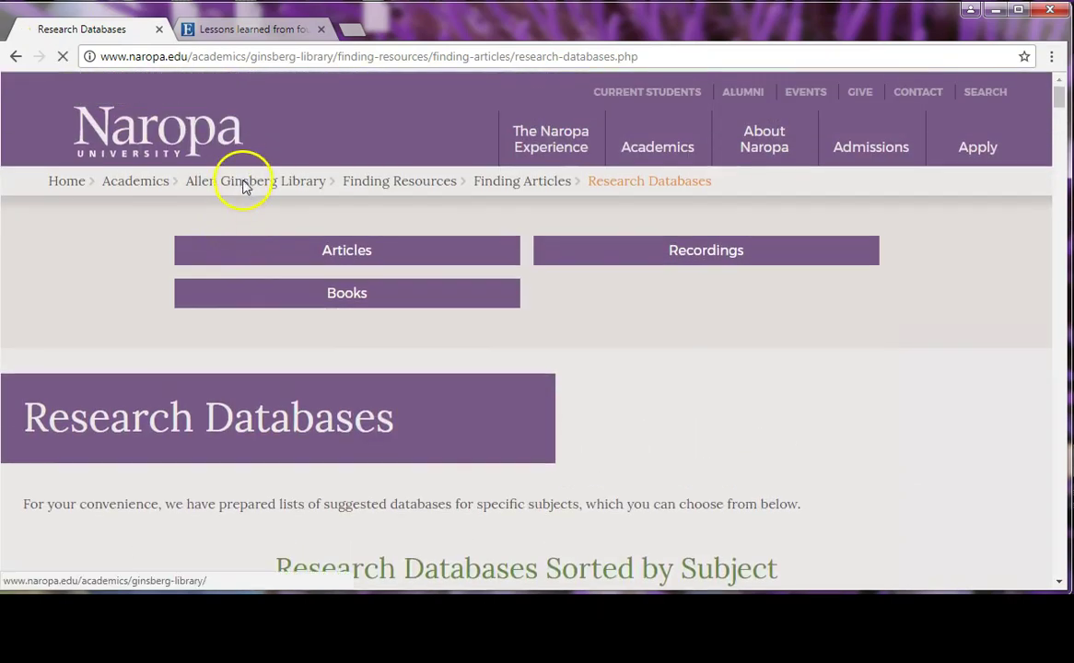
{"action": "left_click", "coordinate": [242, 183]}
{"action": "scroll", "coordinate": [283, 259], "scroll_direction": "down", "scroll_amount": 7}
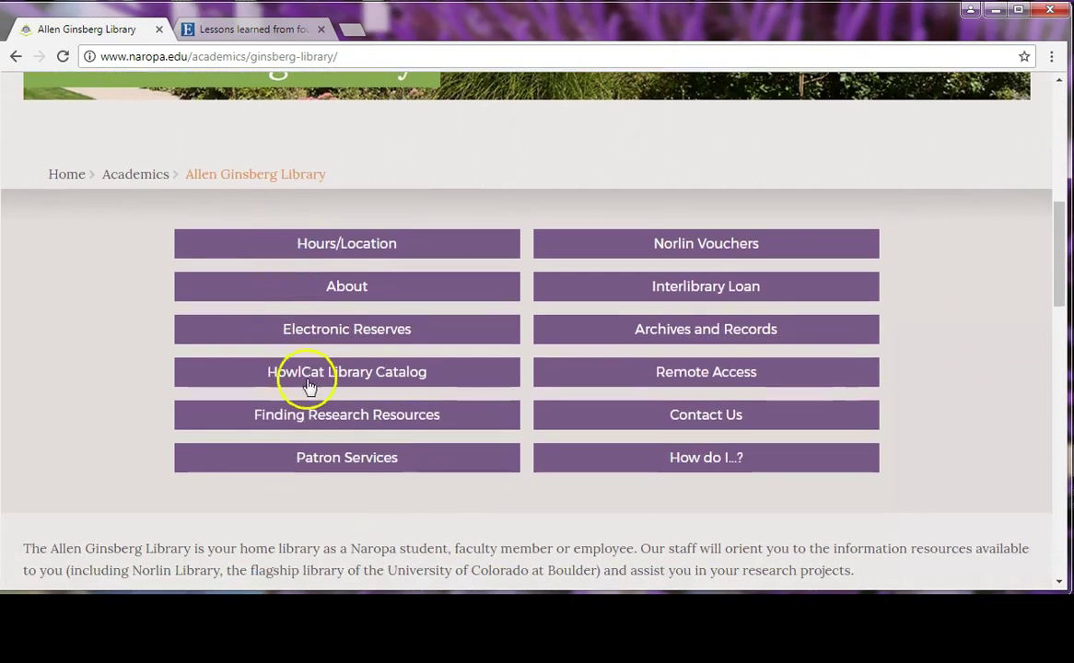
{"action": "left_click", "coordinate": [304, 419]}
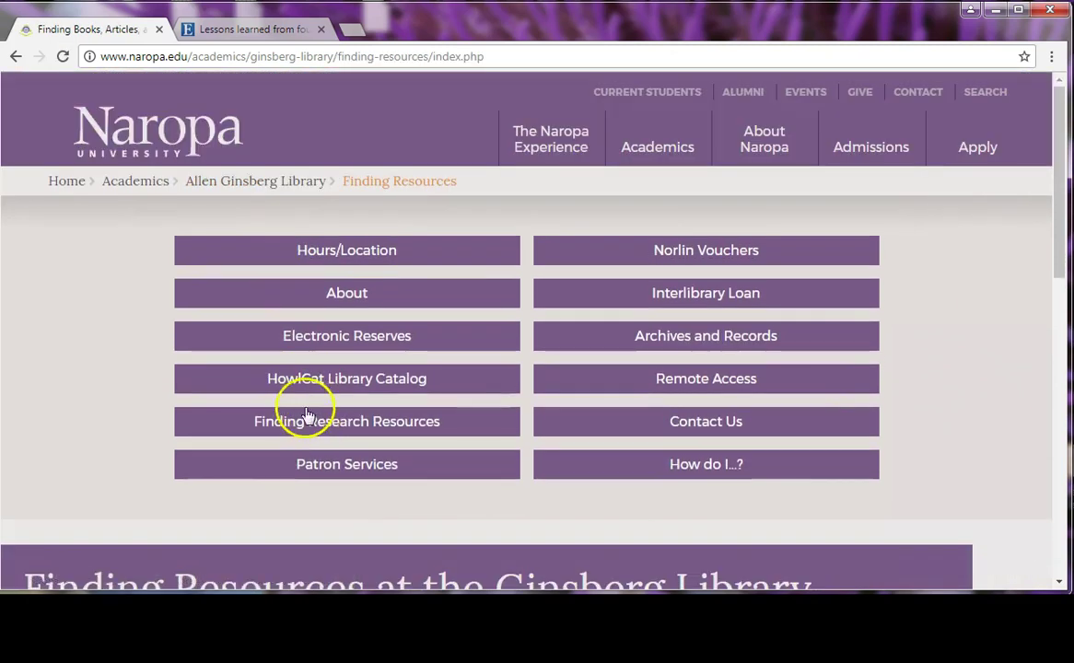
Step: Expand the Finding Articles section and open the Online Journal Locator
{"action": "scroll", "coordinate": [297, 411], "scroll_direction": "down", "scroll_amount": 4}
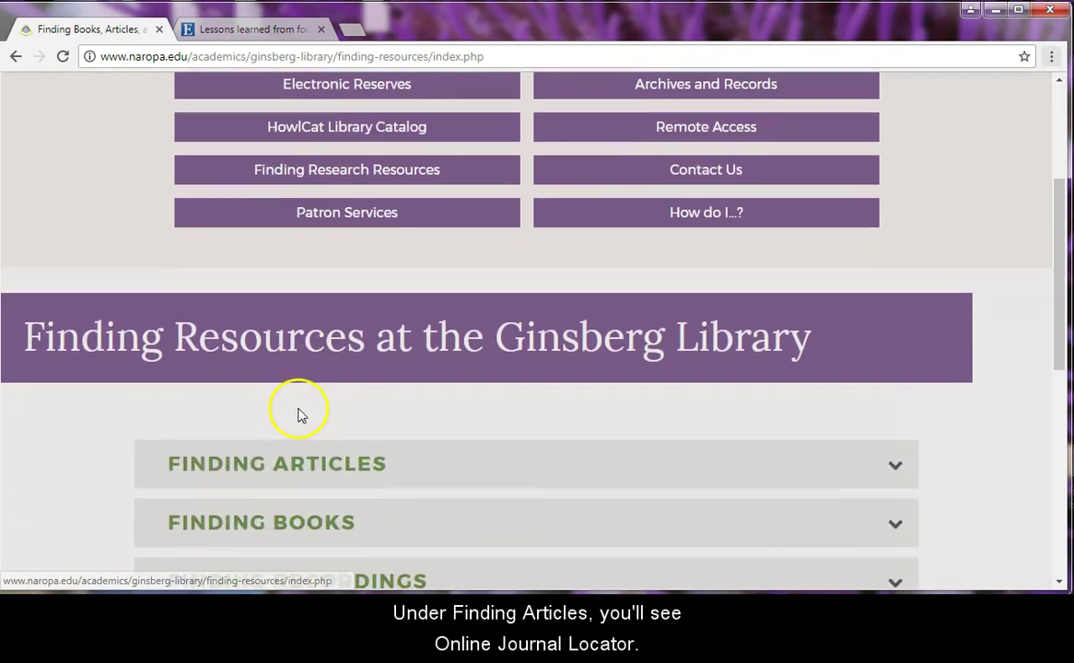
{"action": "scroll", "coordinate": [297, 415], "scroll_direction": "down", "scroll_amount": 1}
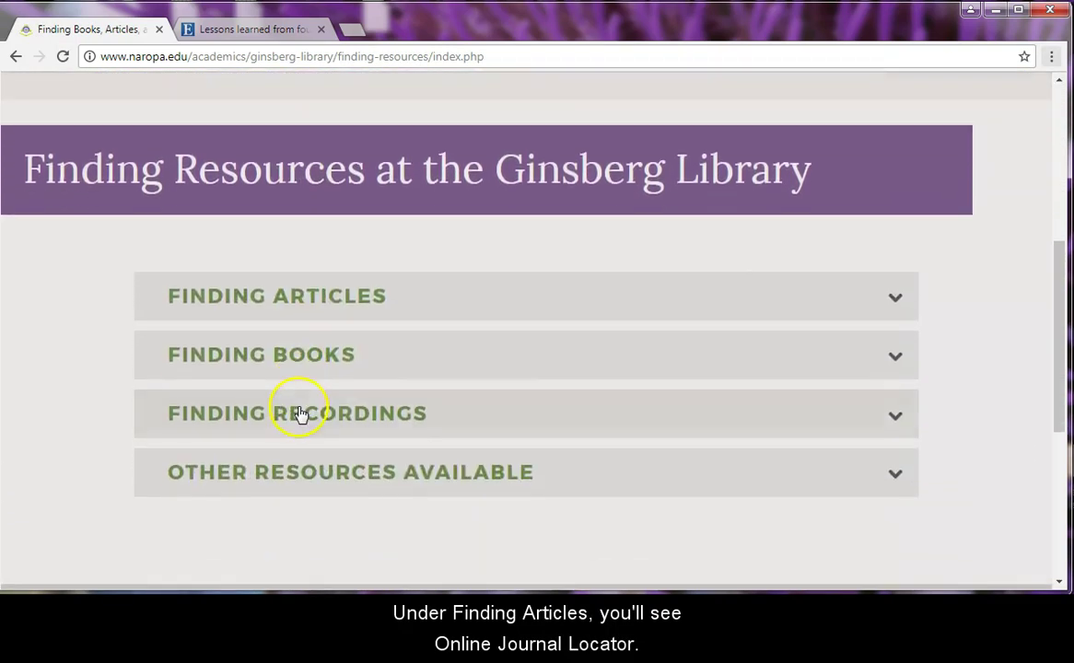
{"action": "left_click", "coordinate": [330, 311]}
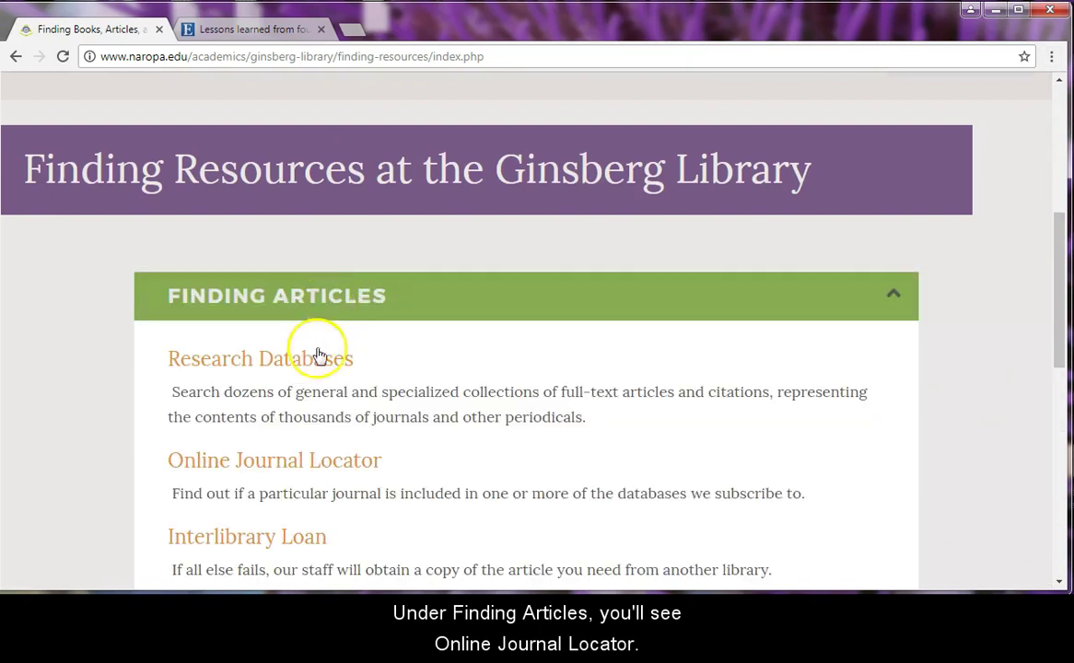
{"action": "left_click", "coordinate": [330, 475]}
Step: Find online journals whose title begins with "Ecopsychology" and open the journal in Mary Ann Liebert Online
{"action": "left_click", "coordinate": [210, 260]}
{"action": "type", "text": "Ec"}
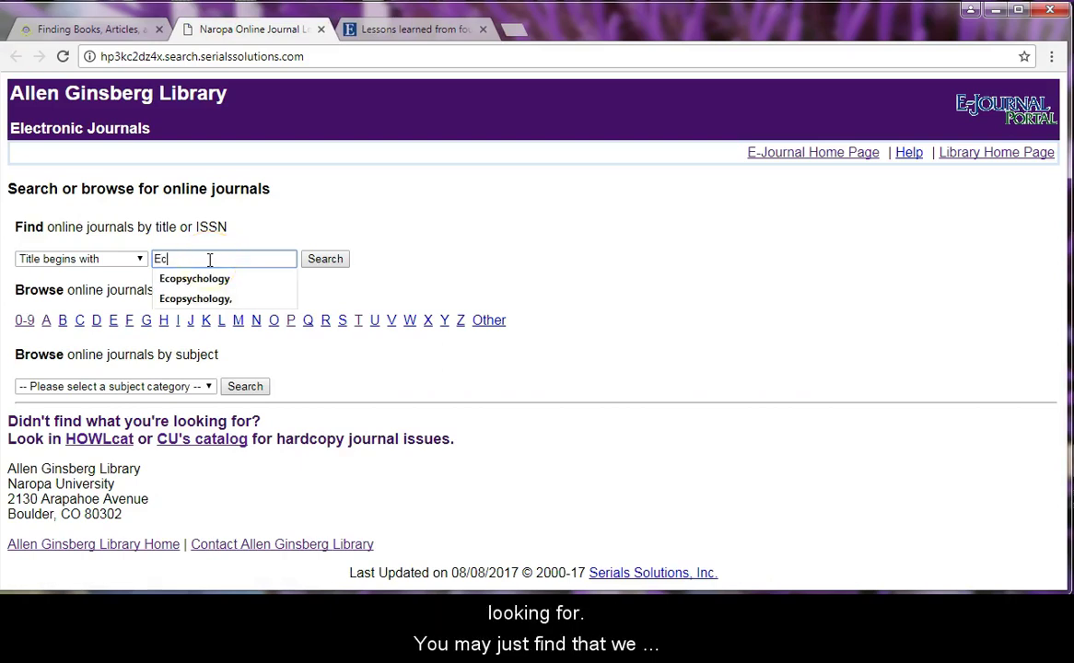
{"action": "left_click", "coordinate": [221, 279]}
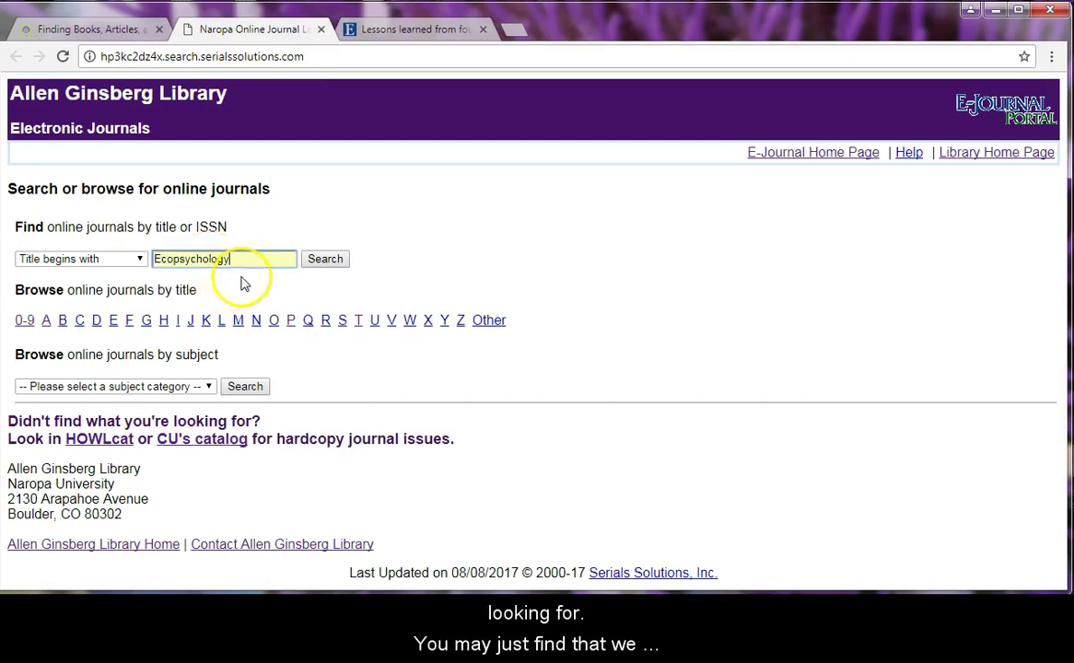
{"action": "left_click", "coordinate": [318, 261]}
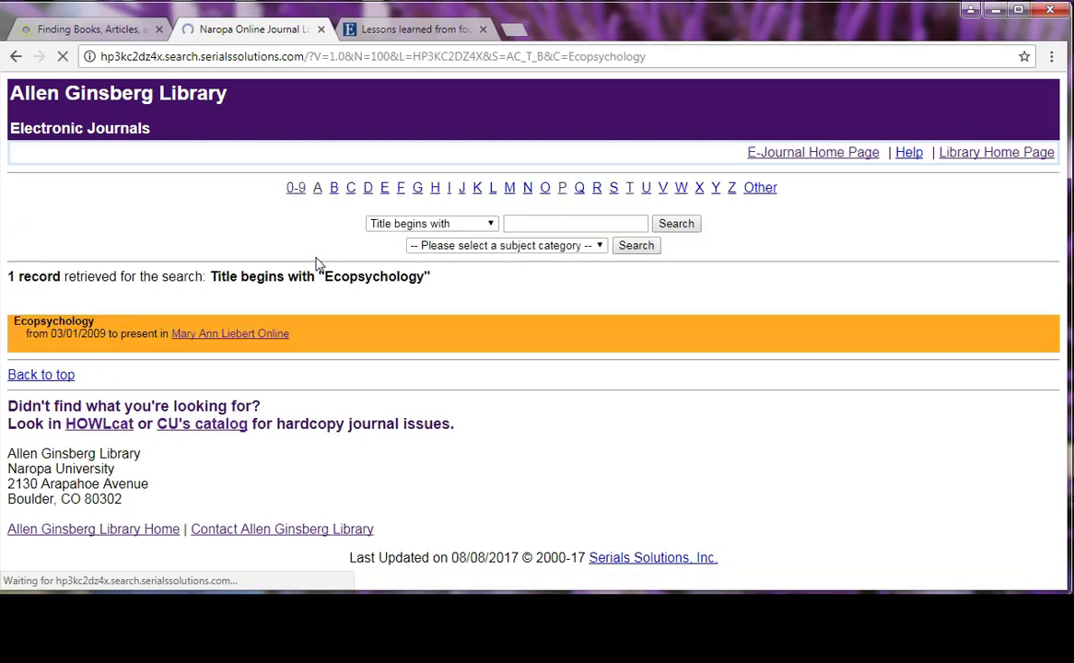
{"action": "left_click", "coordinate": [262, 337]}
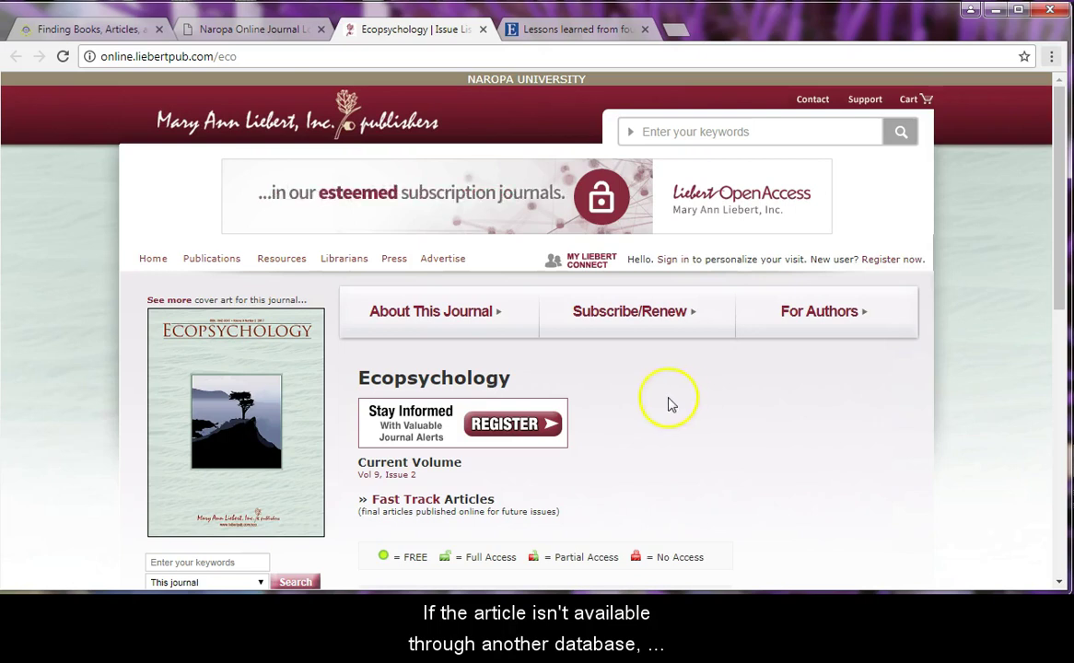
Step: Return to the EBSCOhost article record, display its citation formats and highlight the MLA citation
{"action": "left_click", "coordinate": [559, 29]}
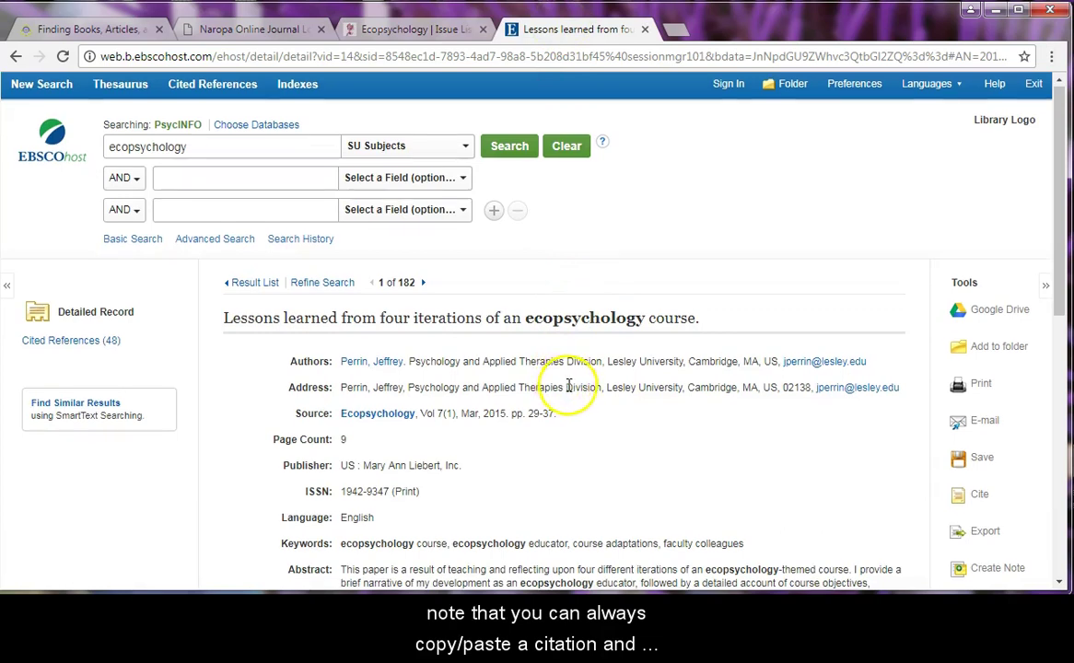
{"action": "scroll", "coordinate": [566, 387], "scroll_direction": "down", "scroll_amount": 3}
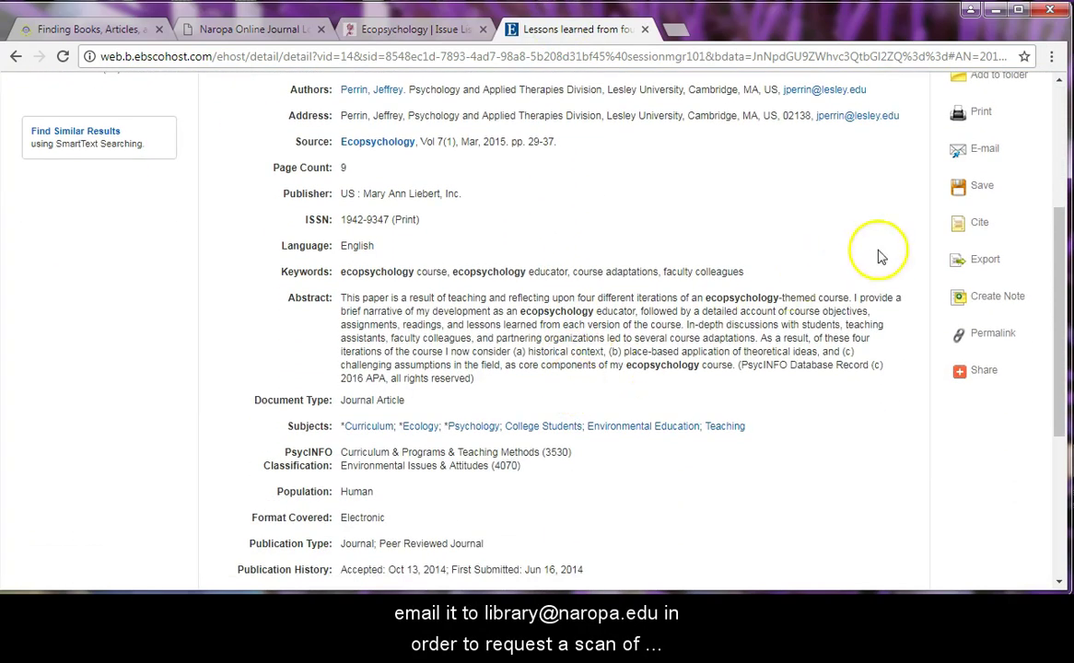
{"action": "left_click", "coordinate": [980, 224]}
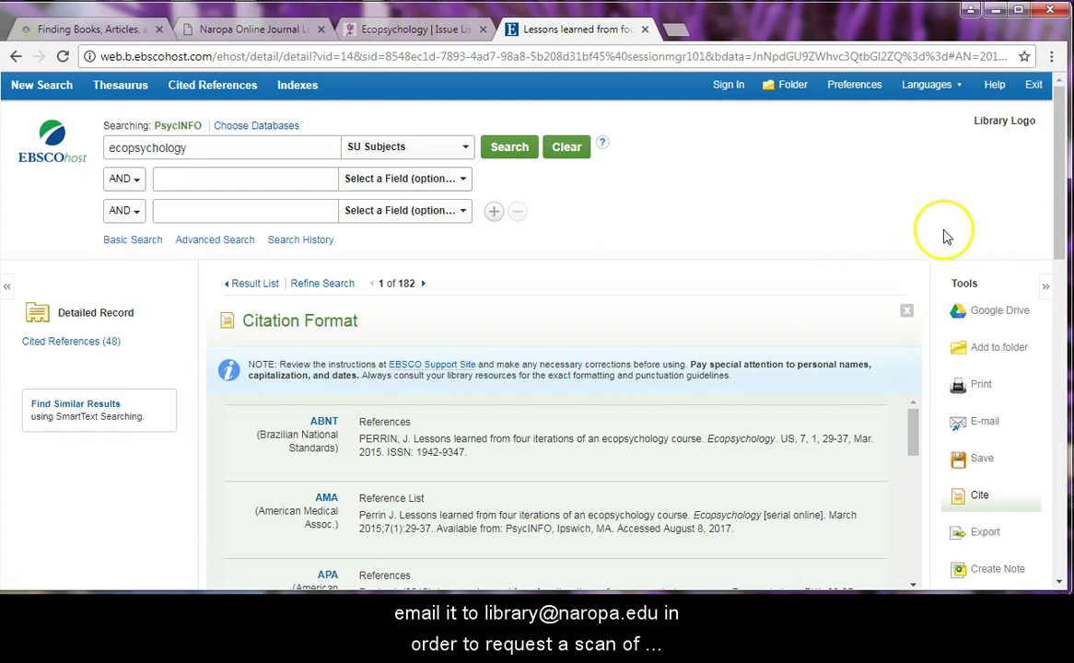
{"action": "scroll", "coordinate": [451, 438], "scroll_direction": "down", "scroll_amount": 3}
{"action": "scroll", "coordinate": [451, 442], "scroll_direction": "down", "scroll_amount": 5}
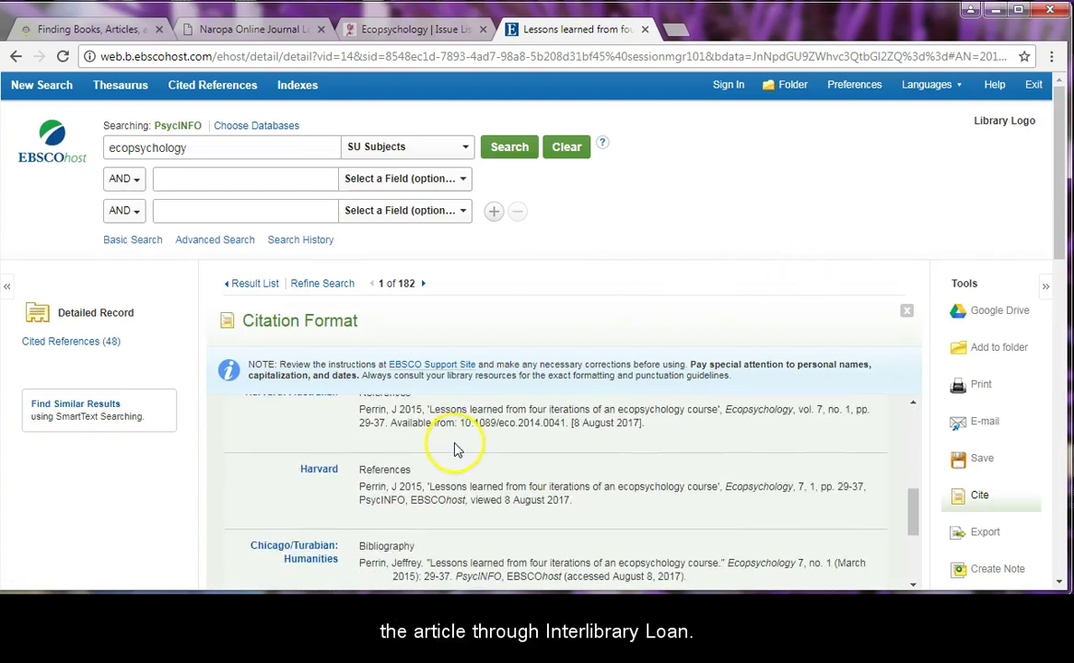
{"action": "left_click_drag", "start_coordinate": [359, 441], "coordinate": [720, 481]}
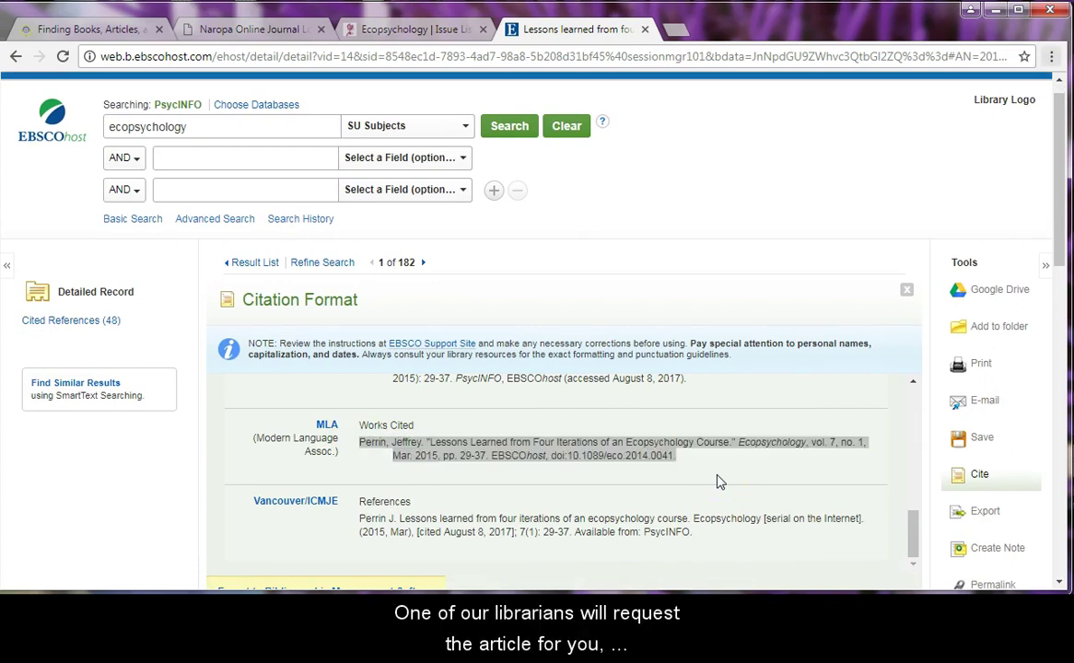
{"action": "left_click", "coordinate": [719, 481]}
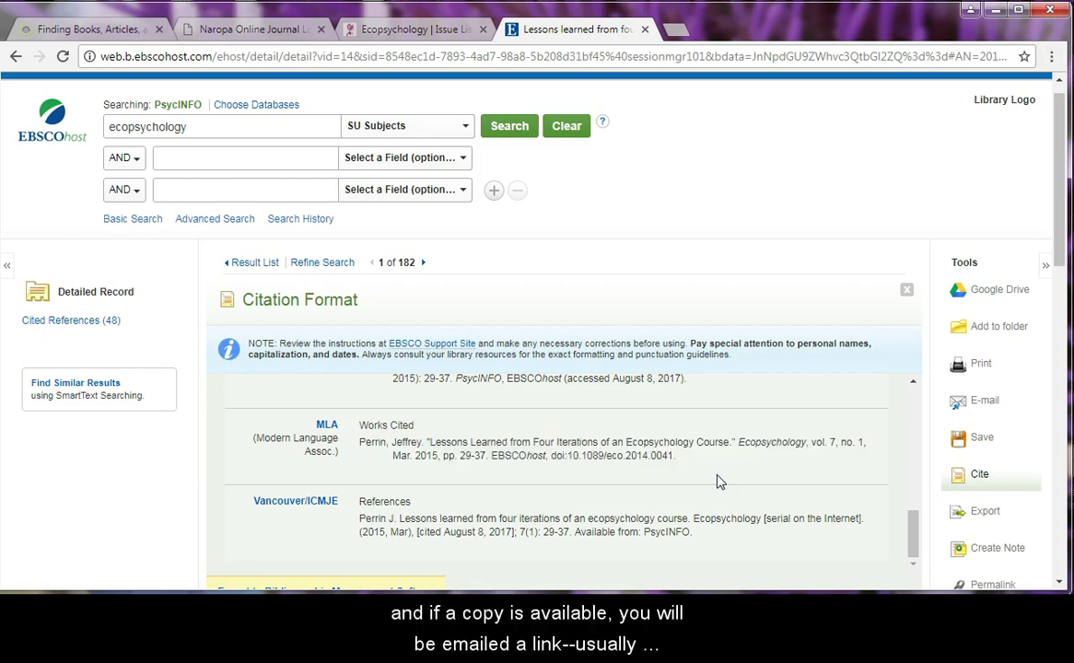
Step: Leave the citation formats and start a new, empty PsycINFO search
{"action": "scroll", "coordinate": [719, 479], "scroll_direction": "up", "scroll_amount": 5}
{"action": "scroll", "coordinate": [743, 316], "scroll_direction": "up", "scroll_amount": 1}
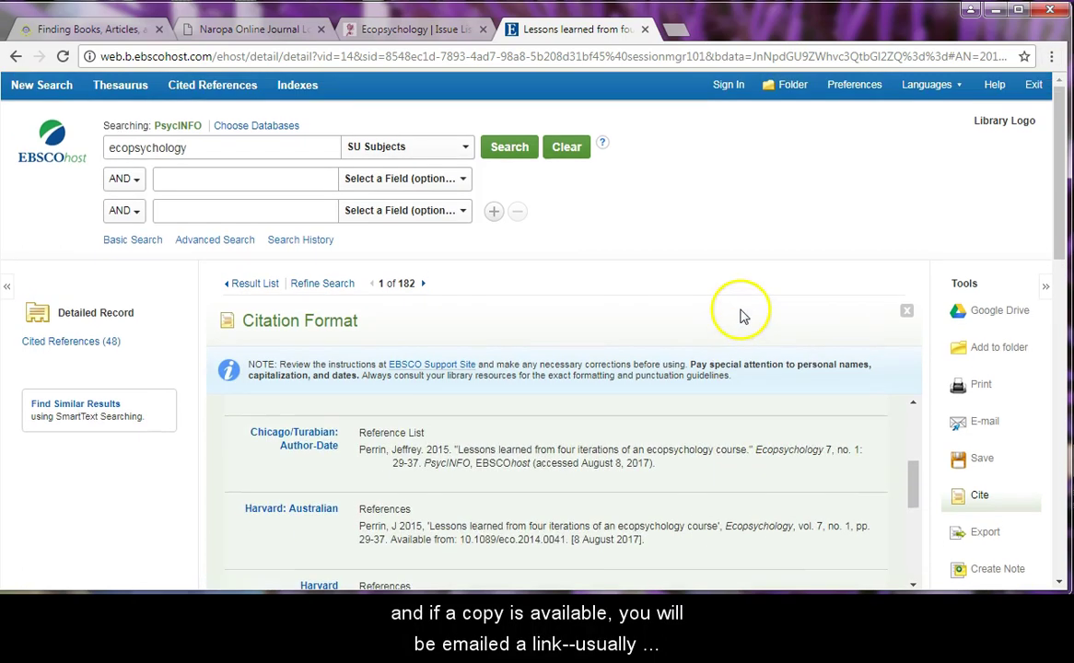
{"action": "left_click", "coordinate": [26, 90]}
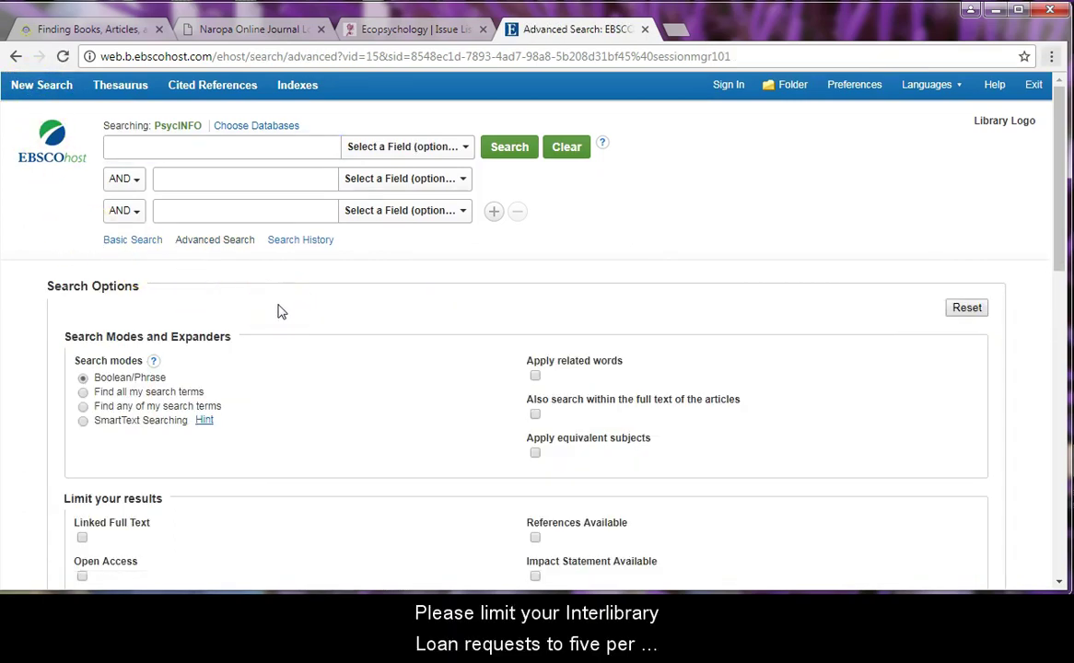
Step: Return to the library's Finding Resources page, open Interlibrary Loan and review the service's information
{"action": "left_click", "coordinate": [106, 29]}
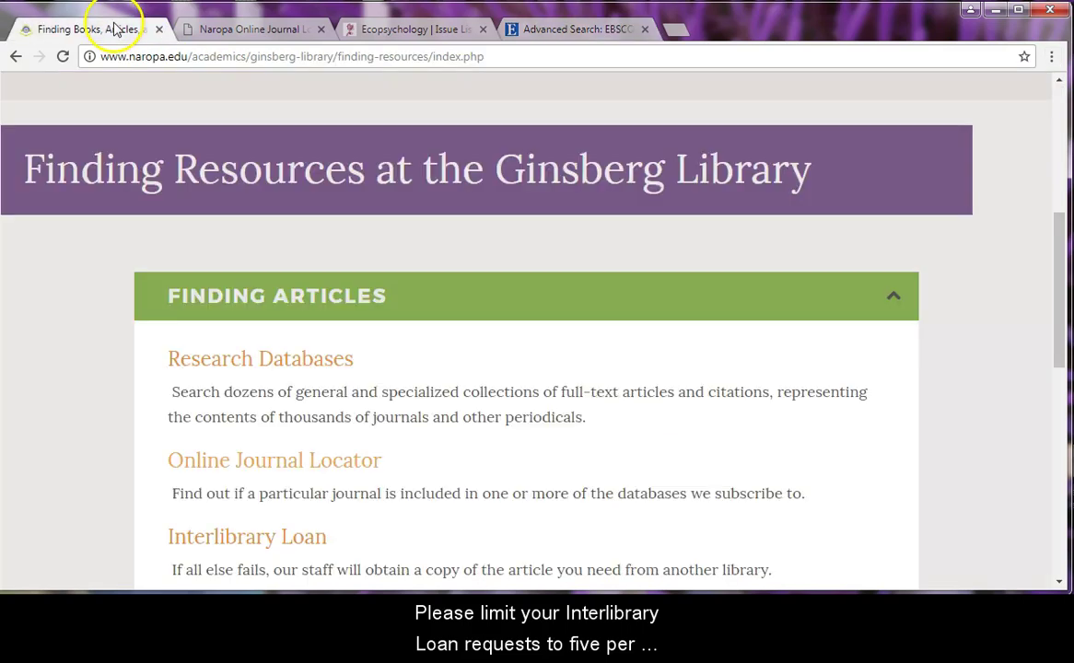
{"action": "left_click", "coordinate": [233, 545]}
{"action": "scroll", "coordinate": [610, 557], "scroll_direction": "down", "scroll_amount": 3}
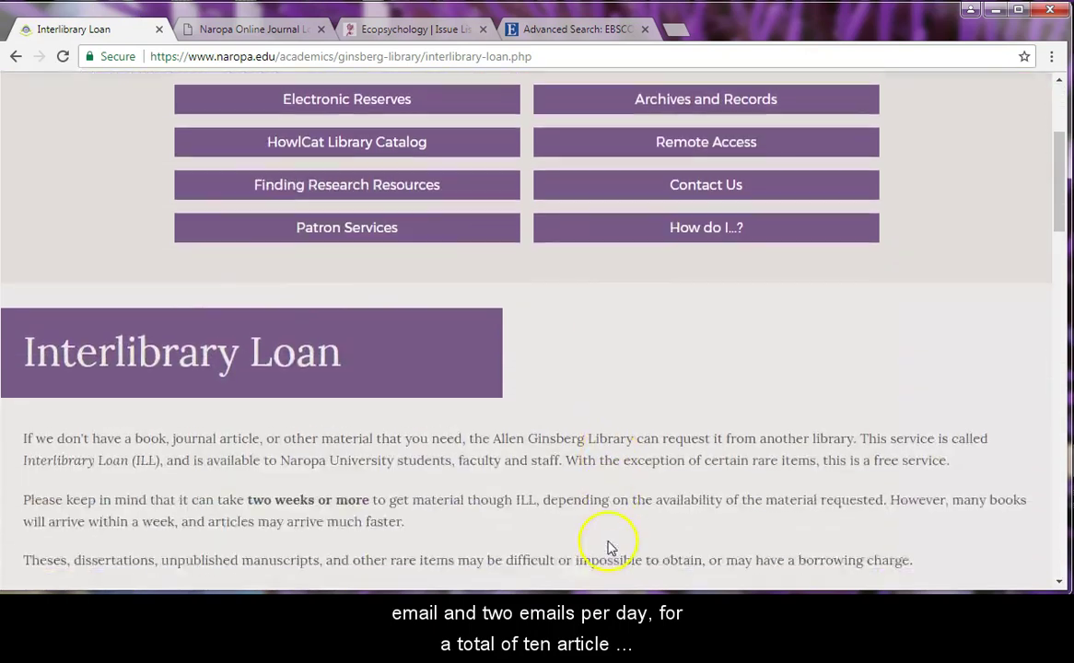
{"action": "scroll", "coordinate": [607, 545], "scroll_direction": "down", "scroll_amount": 2}
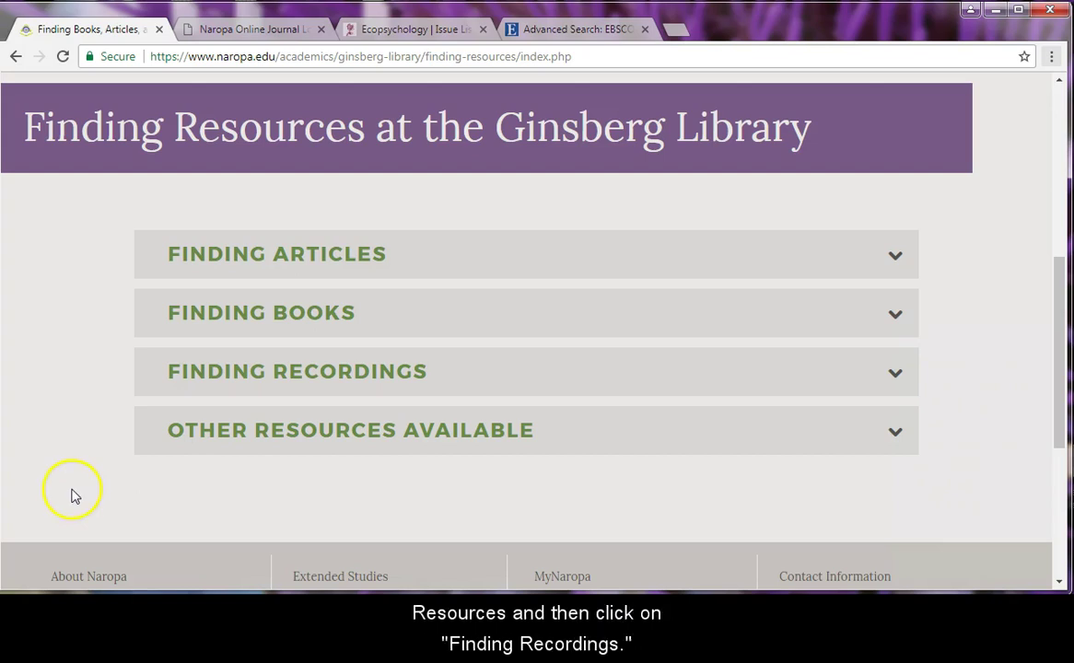
Step: Expand the Finding Recordings section on the Finding Resources at the Ginsberg Library page
{"action": "left_click", "coordinate": [276, 381]}
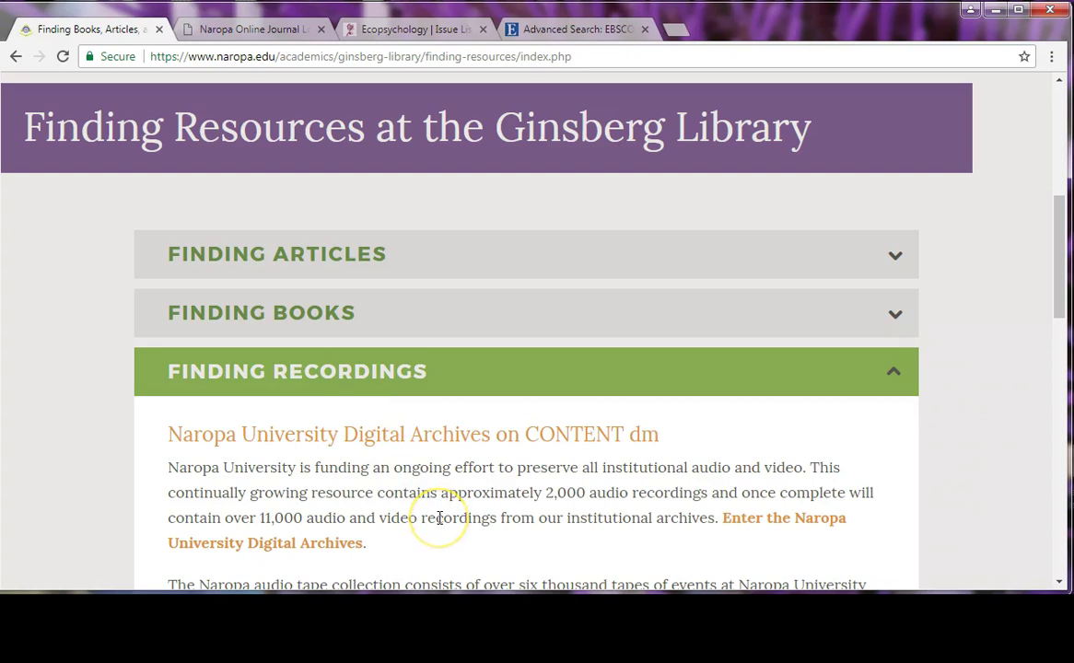
Step: Enter the Naropa University Digital Archives from the Finding Recordings section and display its advanced search options
{"action": "scroll", "coordinate": [439, 519], "scroll_direction": "down", "scroll_amount": 3}
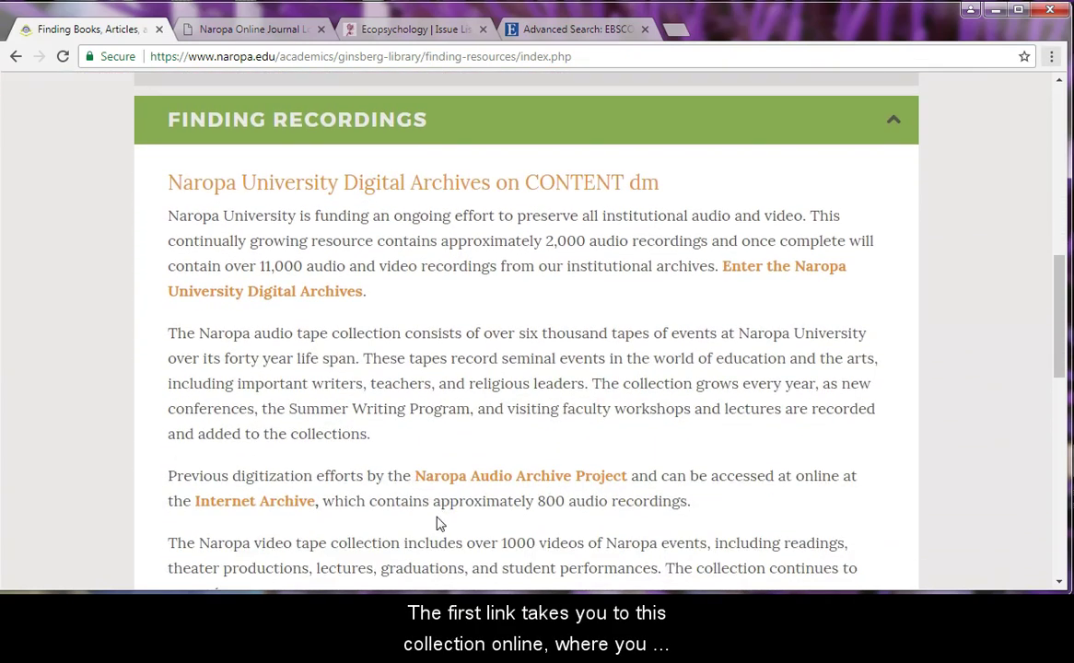
{"action": "left_click", "coordinate": [476, 193]}
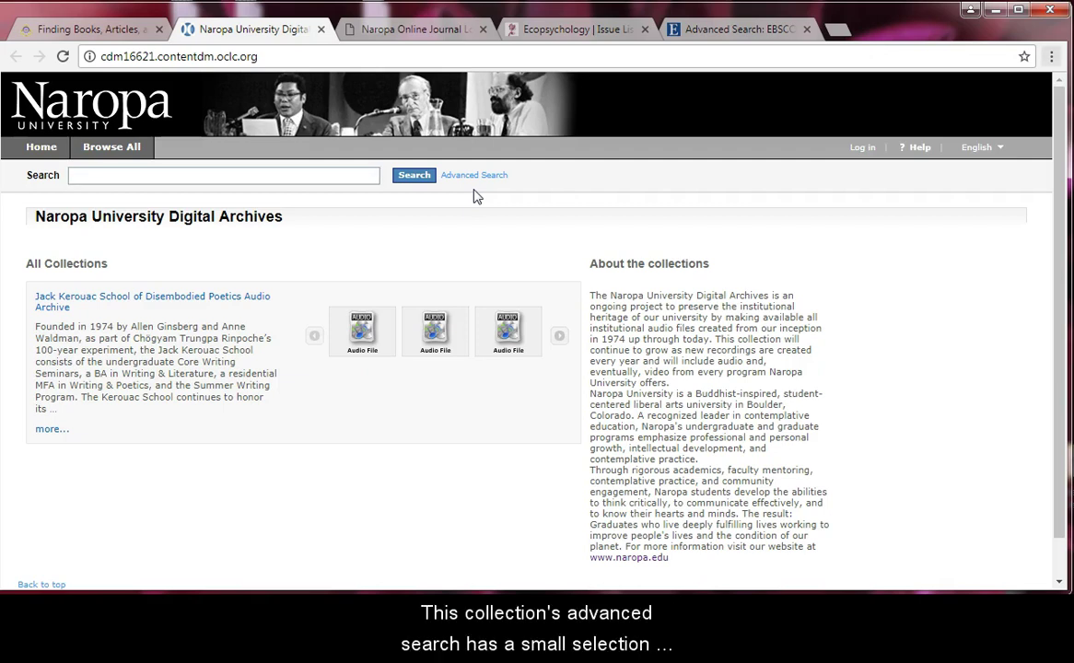
{"action": "left_click", "coordinate": [470, 180]}
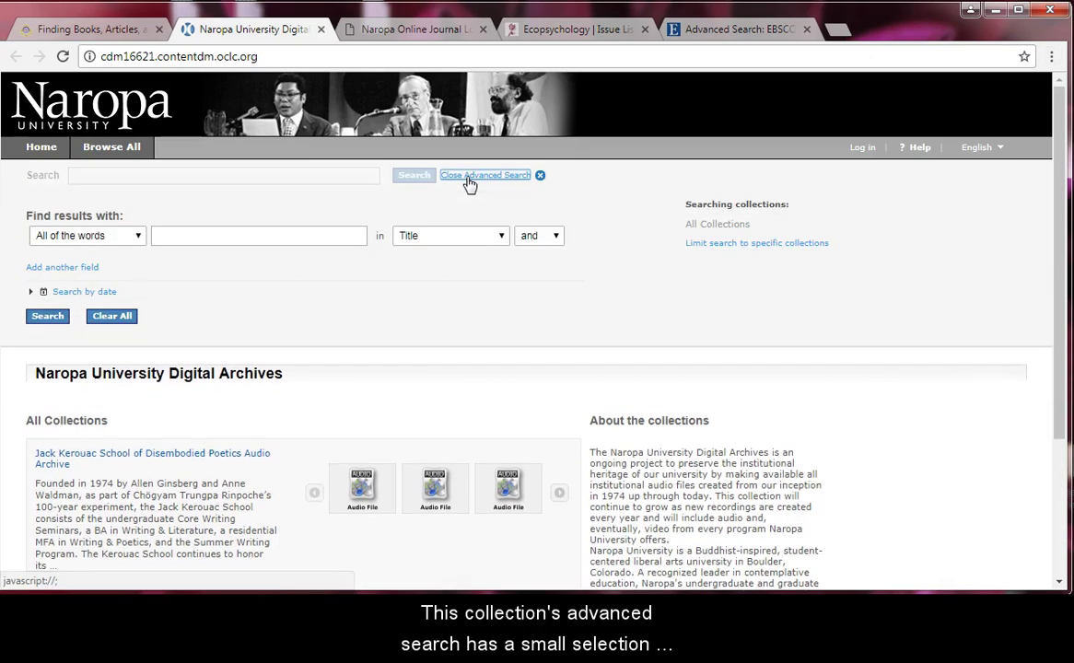
Step: Search the archives for recordings with "Gertrude Stein" in the Subject field
{"action": "left_click", "coordinate": [498, 237]}
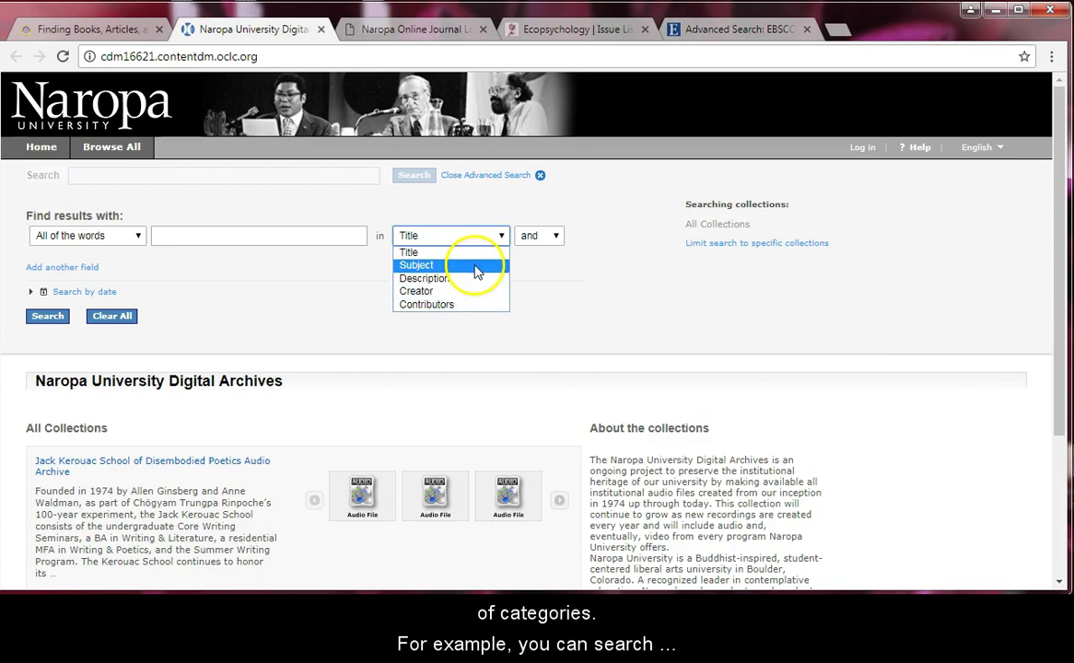
{"action": "left_click", "coordinate": [479, 266]}
{"action": "left_click", "coordinate": [325, 237]}
{"action": "type", "text": "Gertrude Stein"}
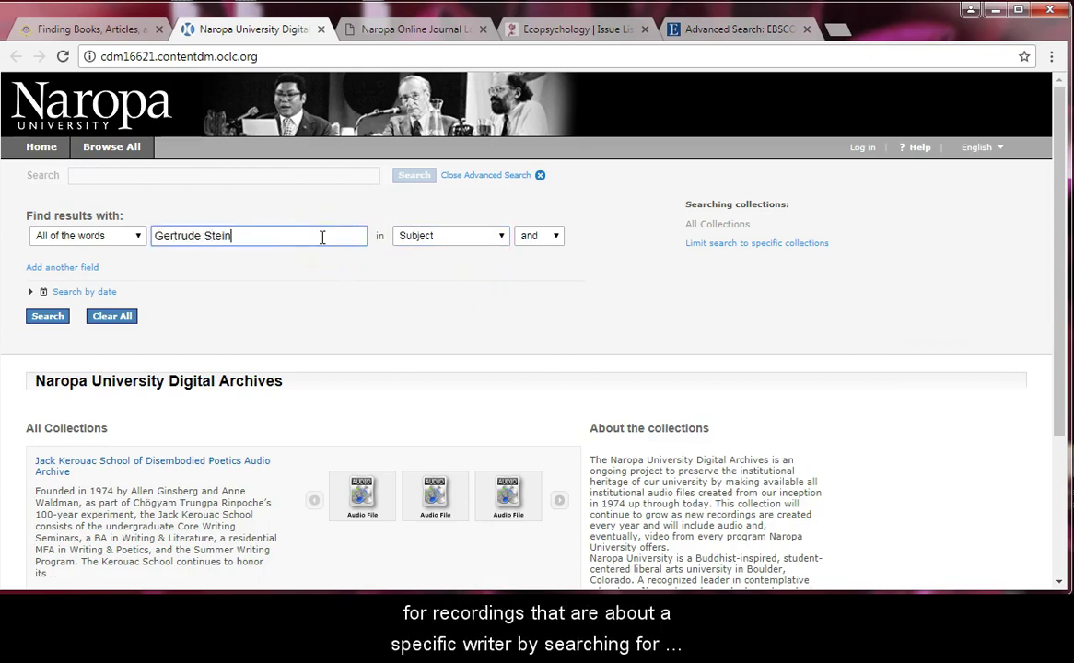
{"action": "left_click", "coordinate": [46, 318]}
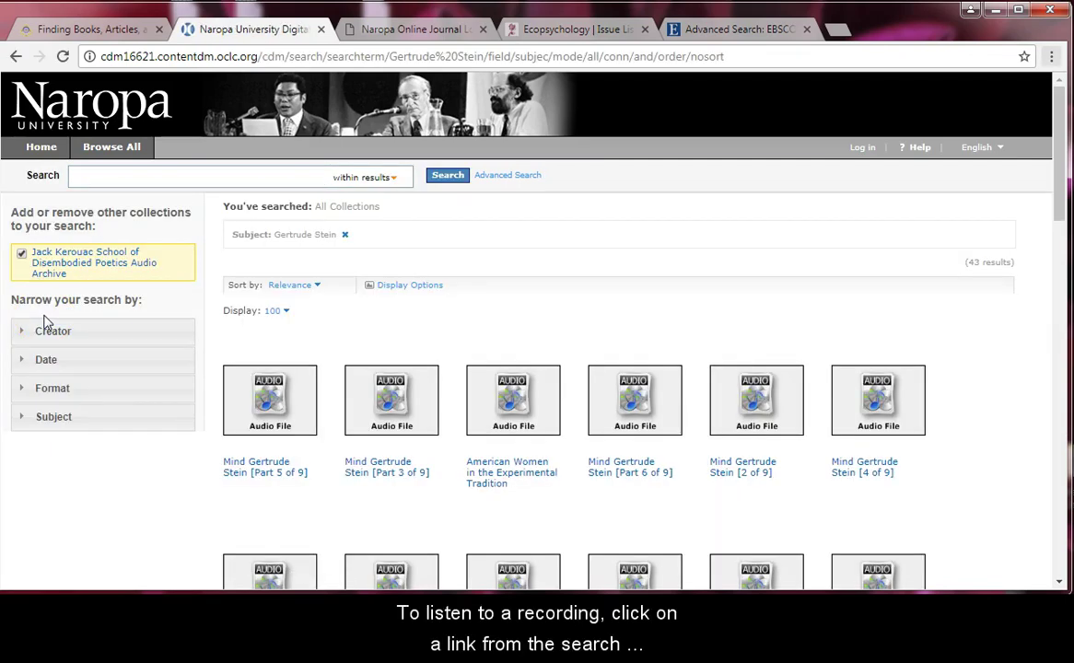
Step: Open the recording "American Women in the Experimental Tradition" from the results and review its description
{"action": "left_click", "coordinate": [497, 490]}
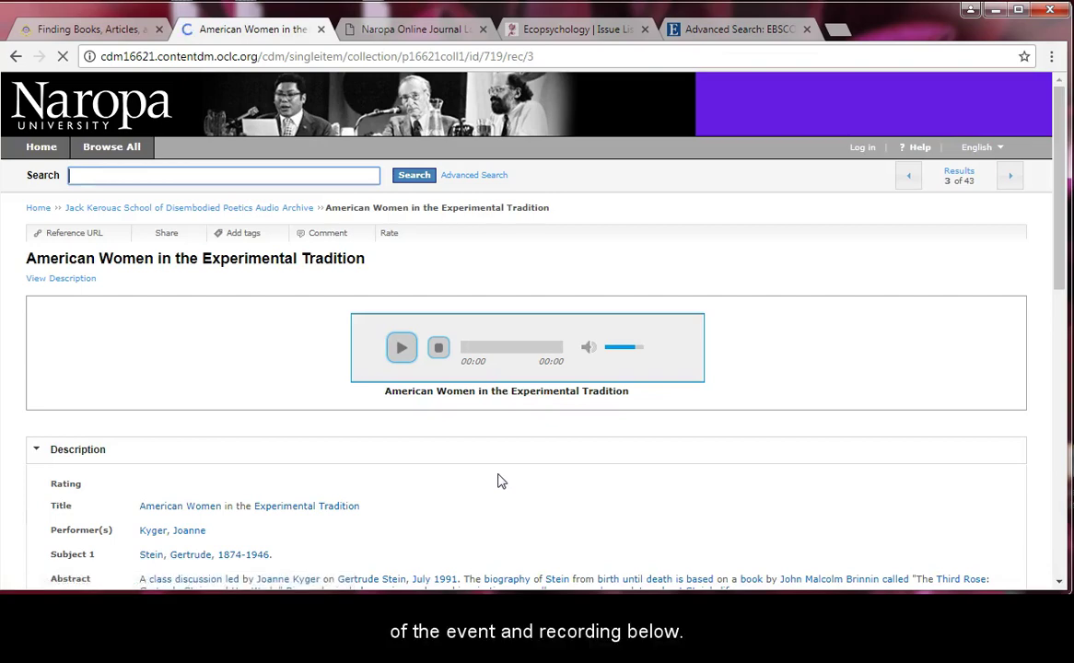
{"action": "scroll", "coordinate": [498, 479], "scroll_direction": "down", "scroll_amount": 4}
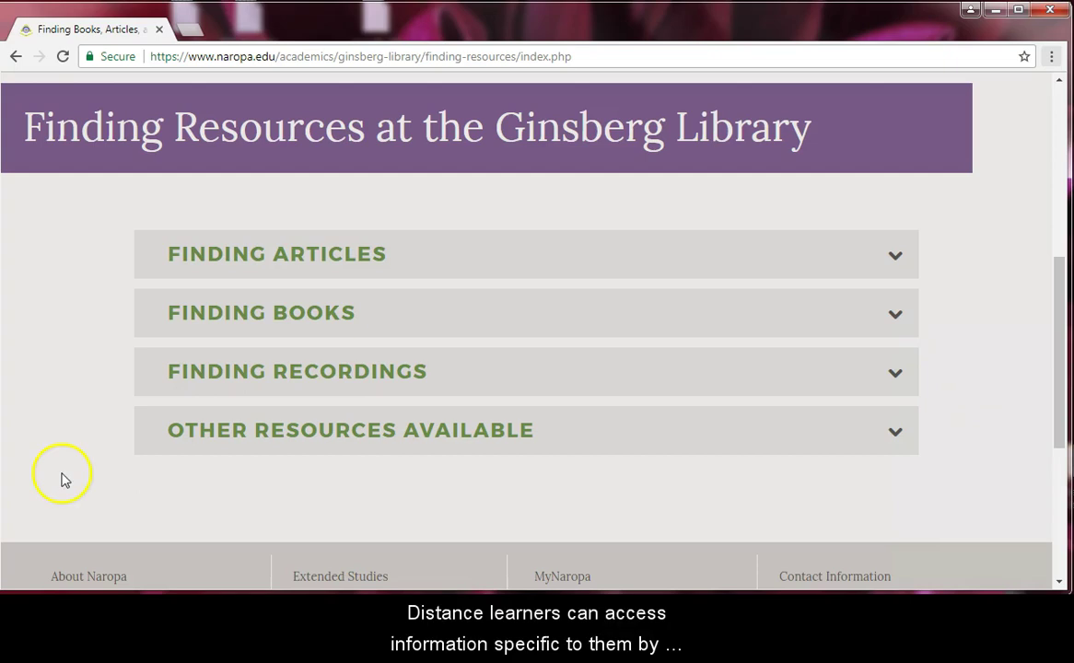
Step: Go from Finding Resources to the Allen Ginsberg Library homepage and open the Distance Learning page under Patron Services
{"action": "scroll", "coordinate": [63, 479], "scroll_direction": "up", "scroll_amount": 5}
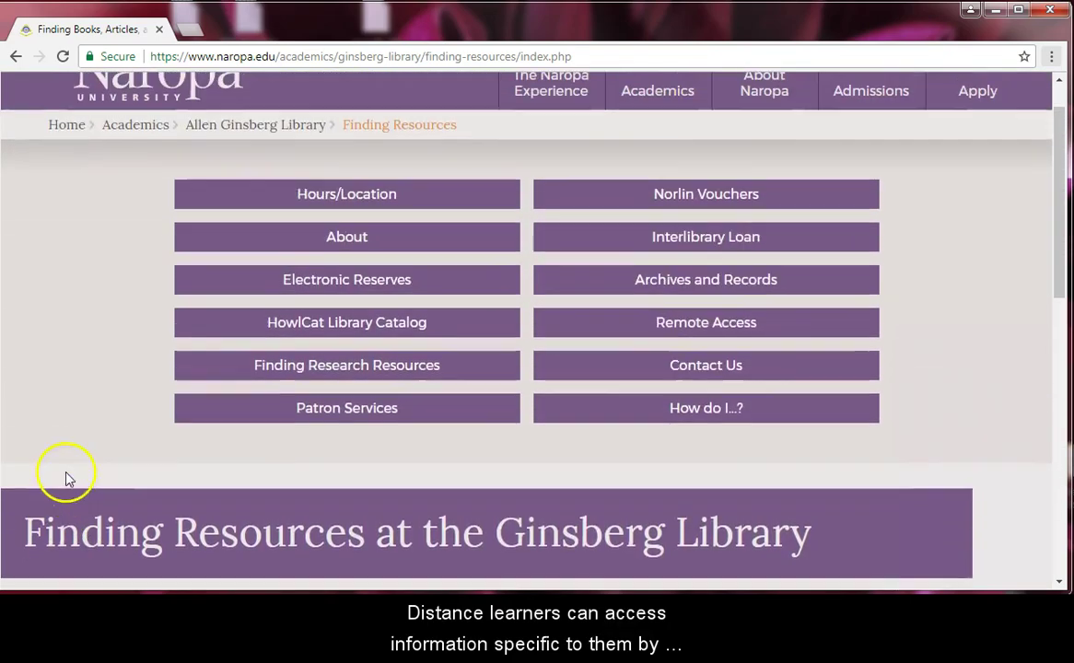
{"action": "scroll", "coordinate": [79, 488], "scroll_direction": "up", "scroll_amount": 1}
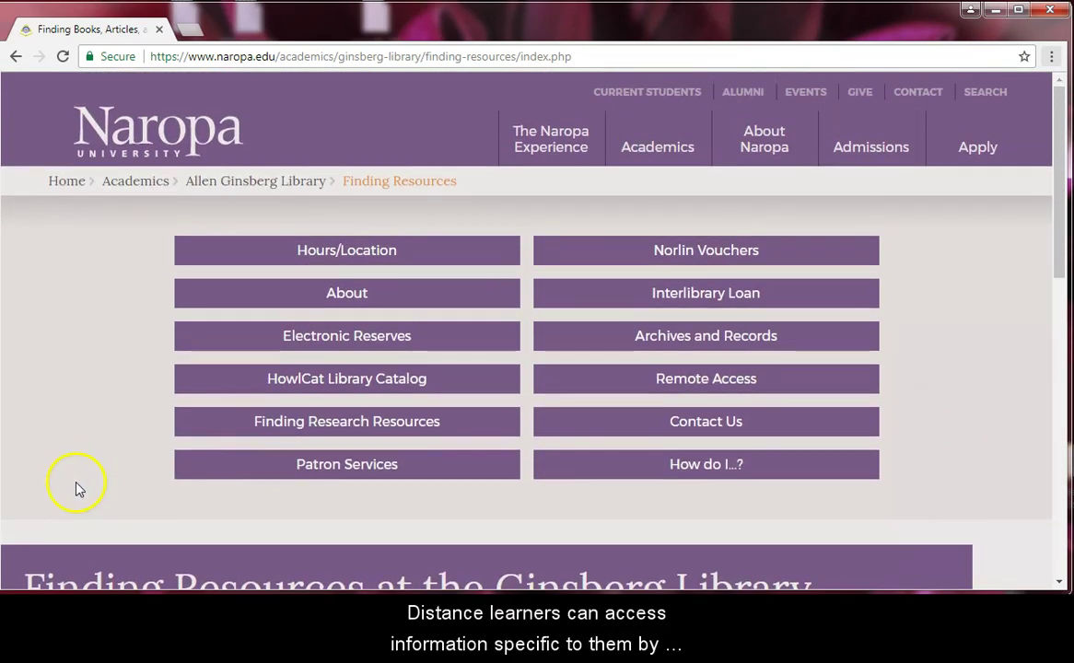
{"action": "left_click", "coordinate": [256, 182]}
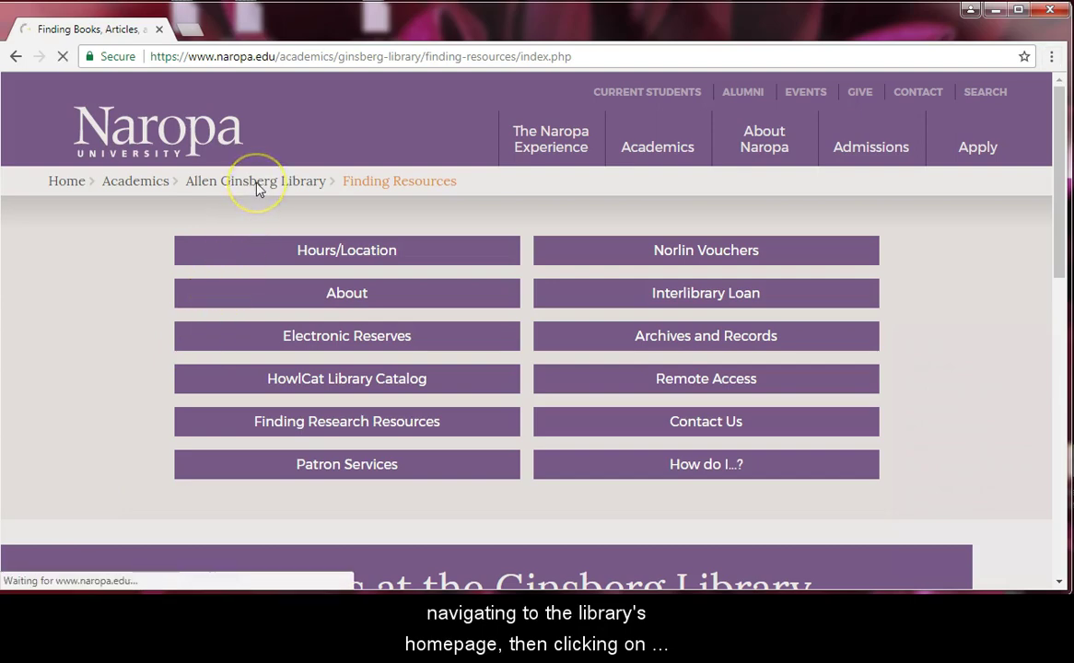
{"action": "scroll", "coordinate": [299, 282], "scroll_direction": "down", "scroll_amount": 7}
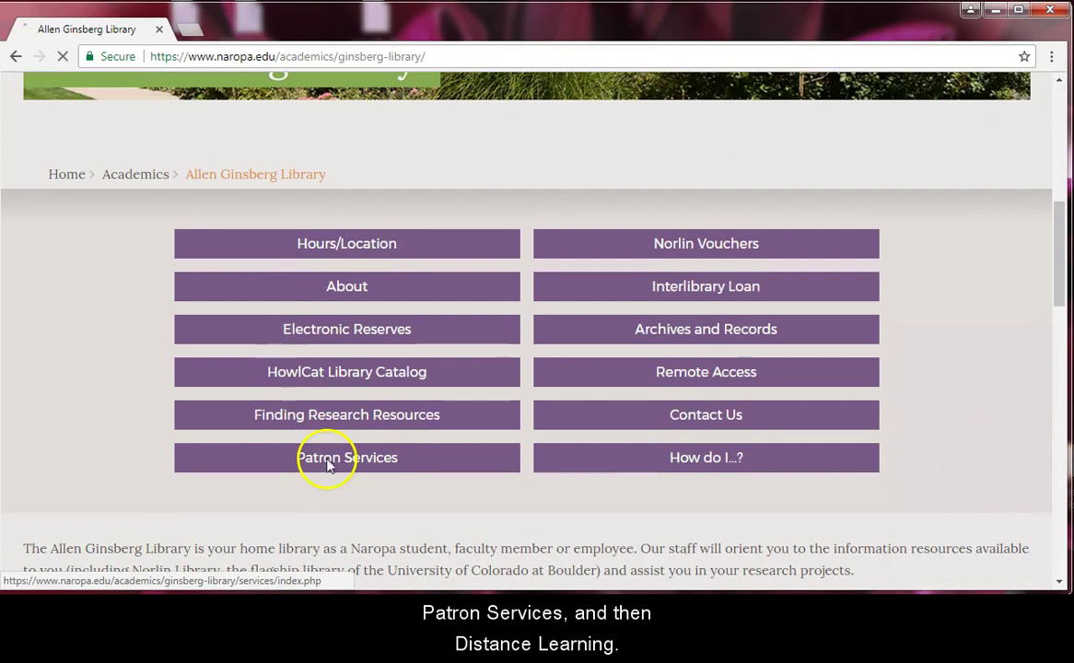
{"action": "left_click", "coordinate": [330, 465]}
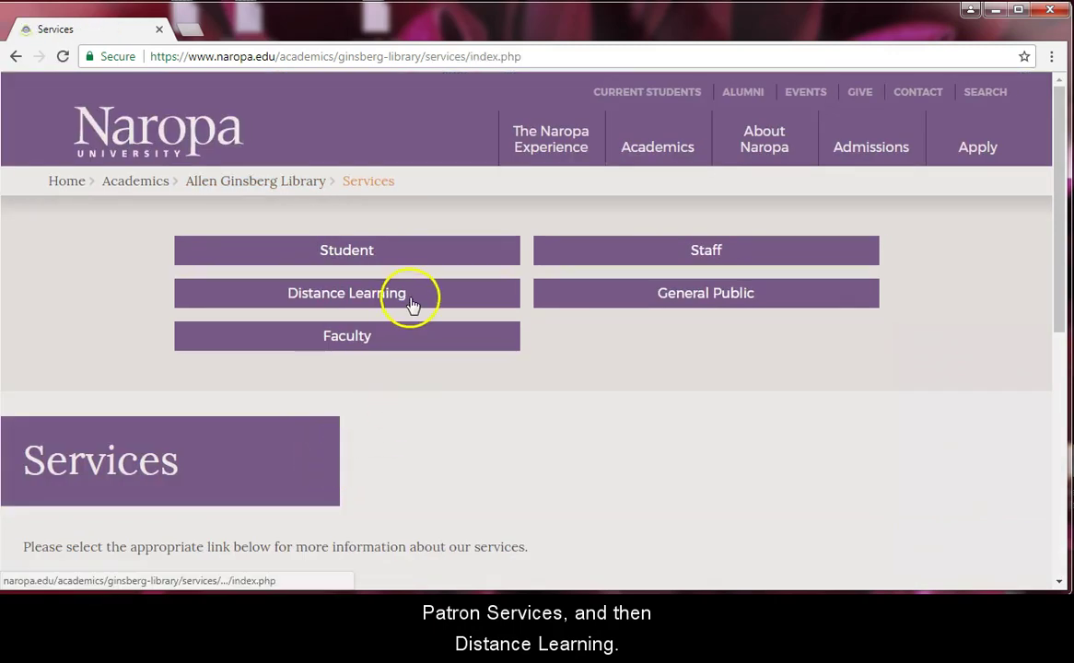
{"action": "left_click", "coordinate": [411, 304]}
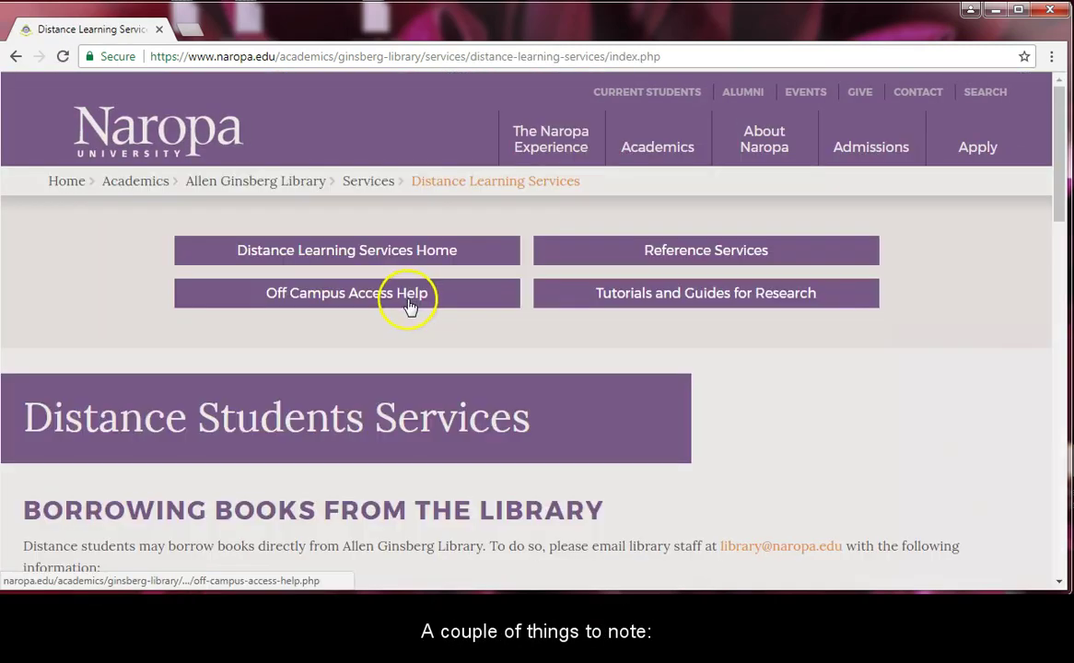
Step: Review the distance students' book-borrowing rules, highlighting in turn the checkout limit, the checkout period and the email request instructions
{"action": "scroll", "coordinate": [409, 309], "scroll_direction": "down", "scroll_amount": 1}
{"action": "scroll", "coordinate": [409, 311], "scroll_direction": "down", "scroll_amount": 3}
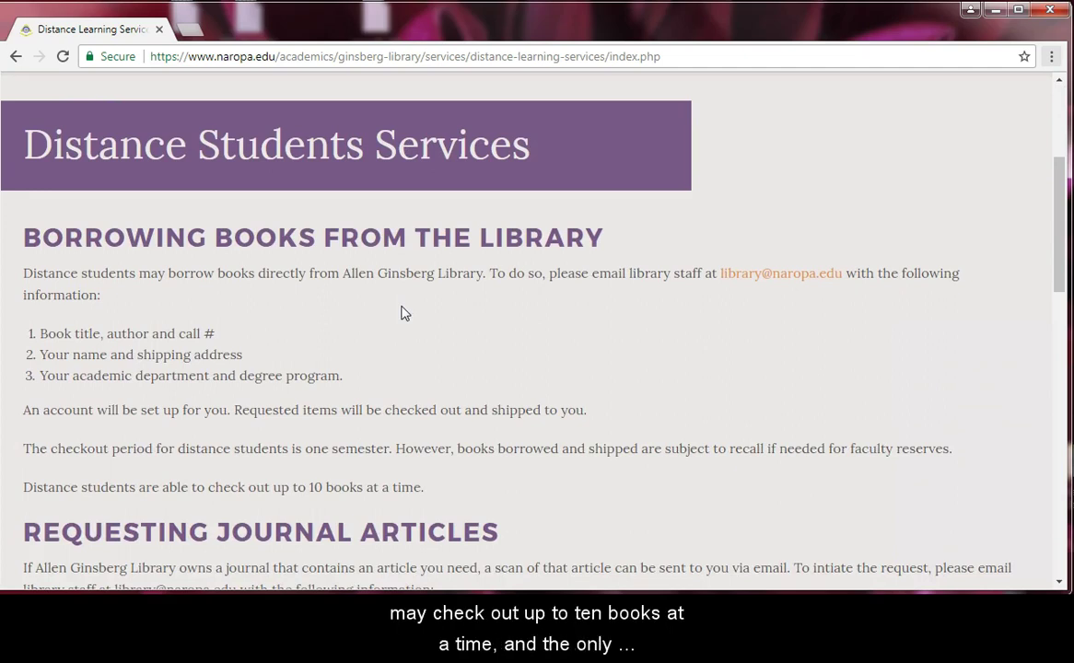
{"action": "left_click_drag", "start_coordinate": [428, 488], "coordinate": [273, 488]}
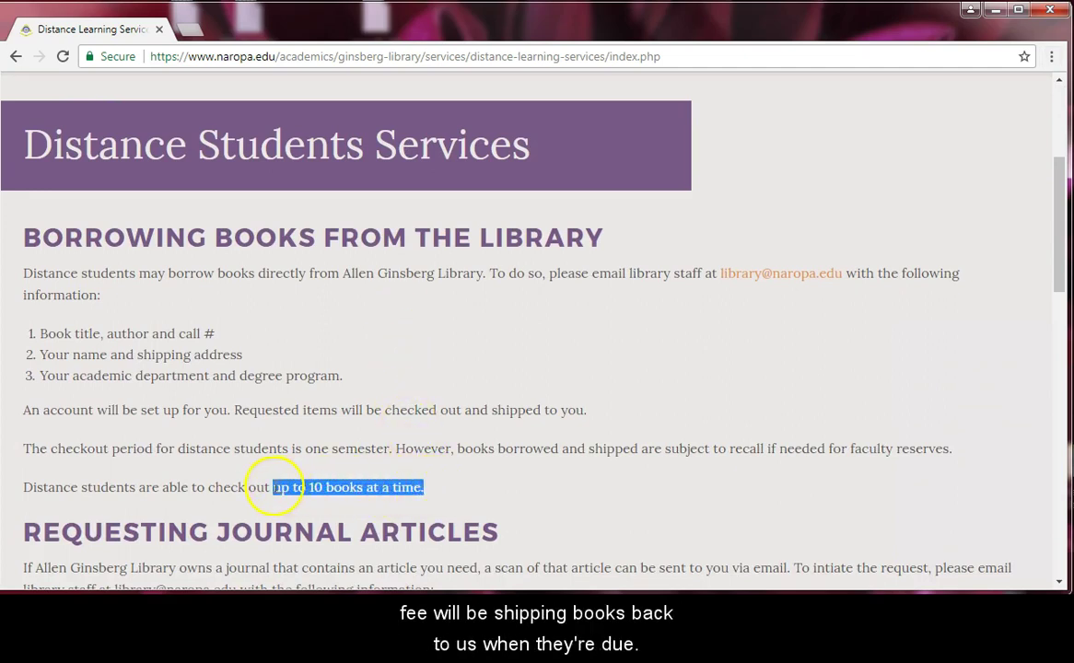
{"action": "left_click", "coordinate": [513, 490]}
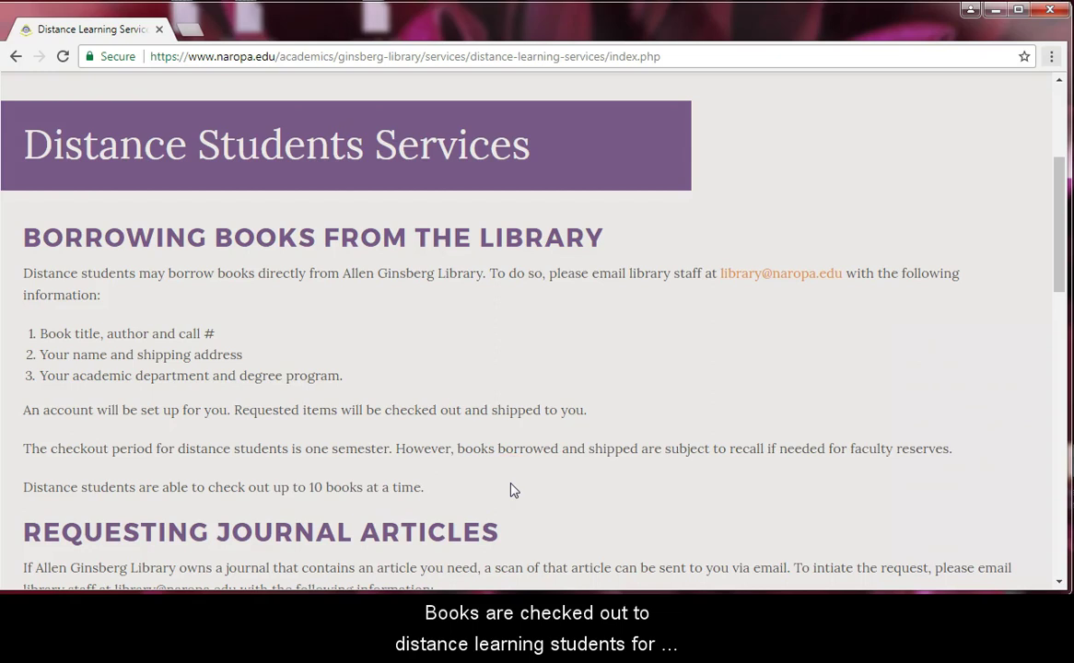
{"action": "left_click_drag", "start_coordinate": [392, 452], "coordinate": [305, 448]}
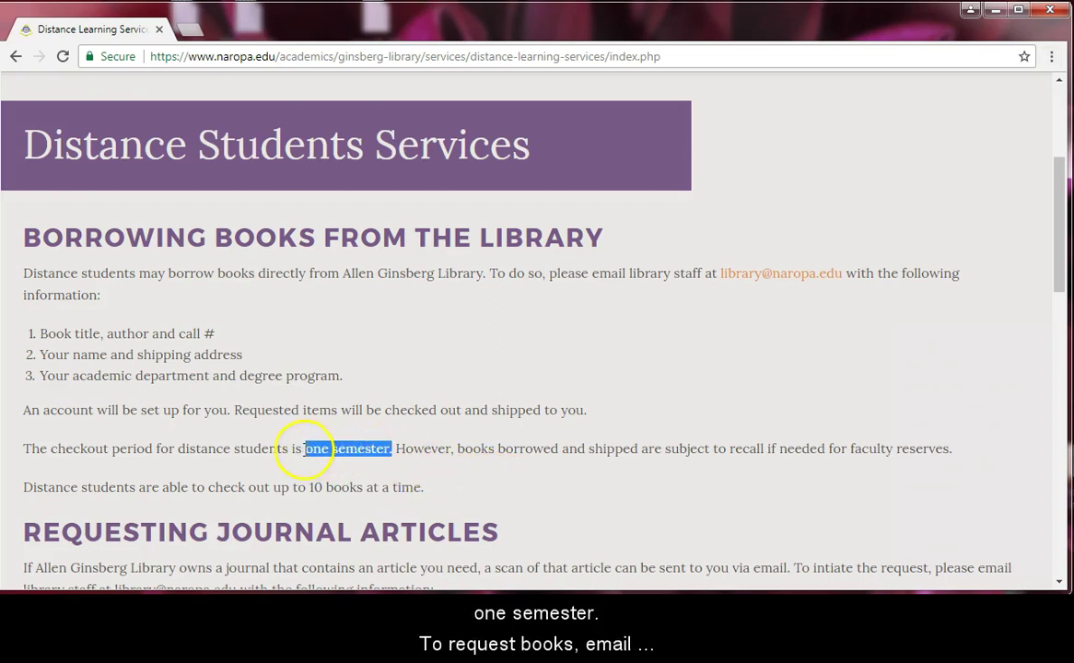
{"action": "left_click", "coordinate": [503, 490]}
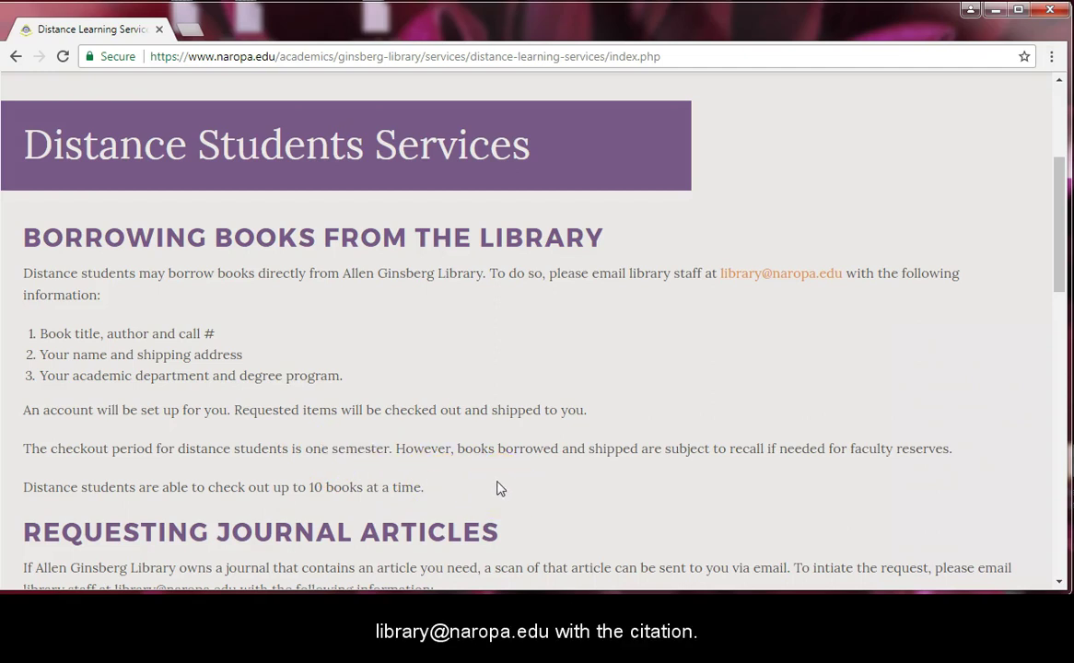
{"action": "left_click_drag", "start_coordinate": [486, 270], "coordinate": [529, 380]}
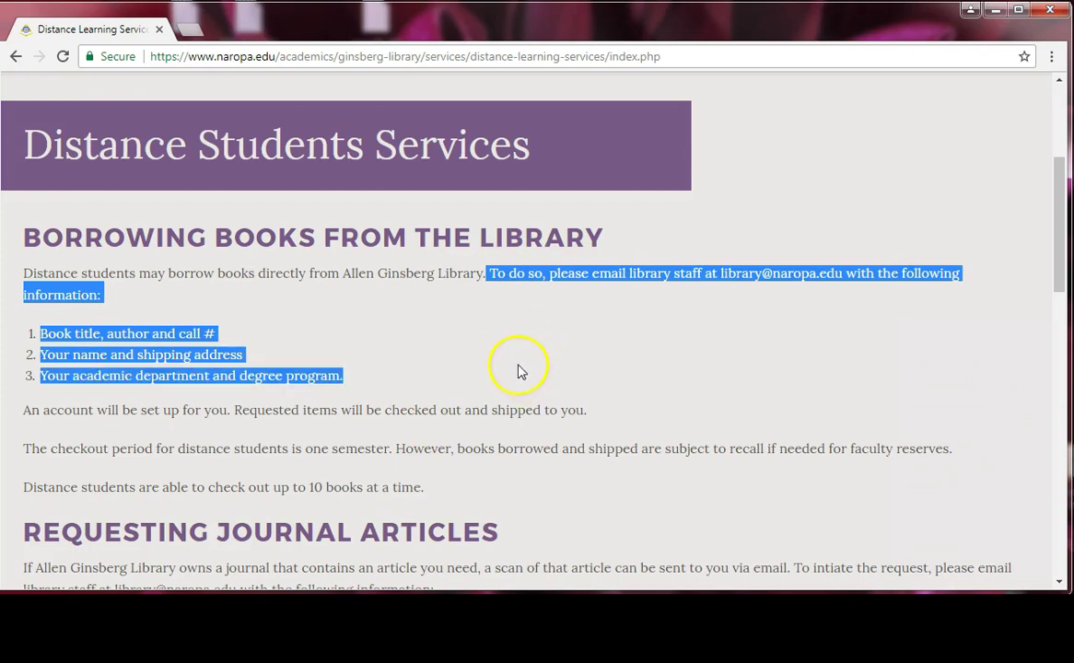
{"action": "left_click", "coordinate": [518, 371]}
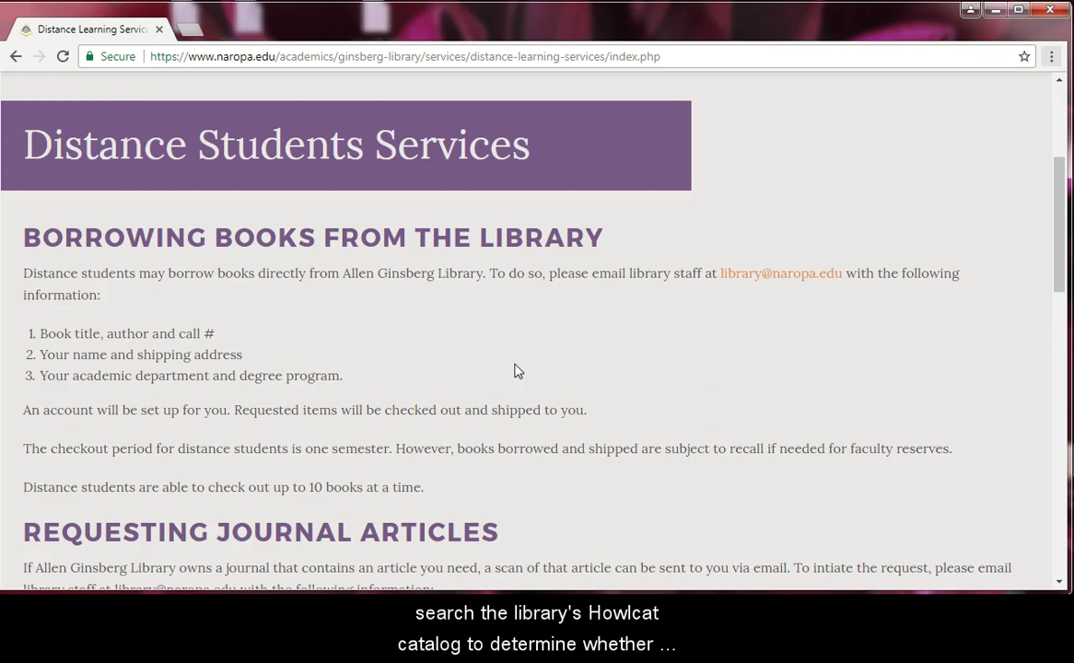
Step: Return to the Allen Ginsberg Library homepage and open the HowlCat Library Catalog
{"action": "scroll", "coordinate": [516, 371], "scroll_direction": "up", "scroll_amount": 3}
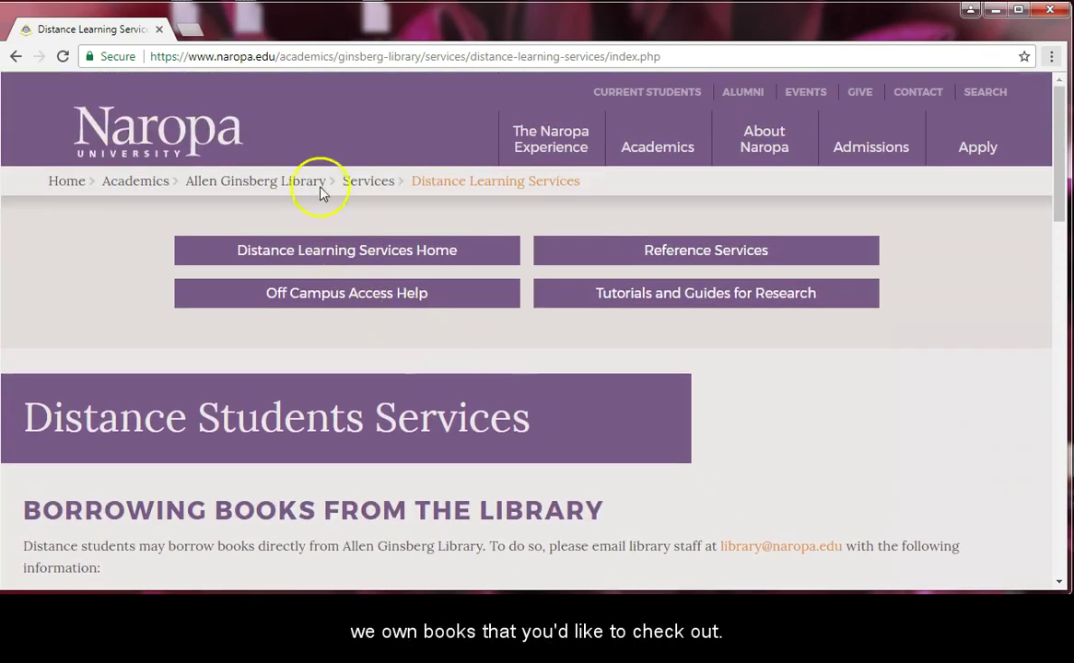
{"action": "left_click", "coordinate": [304, 181]}
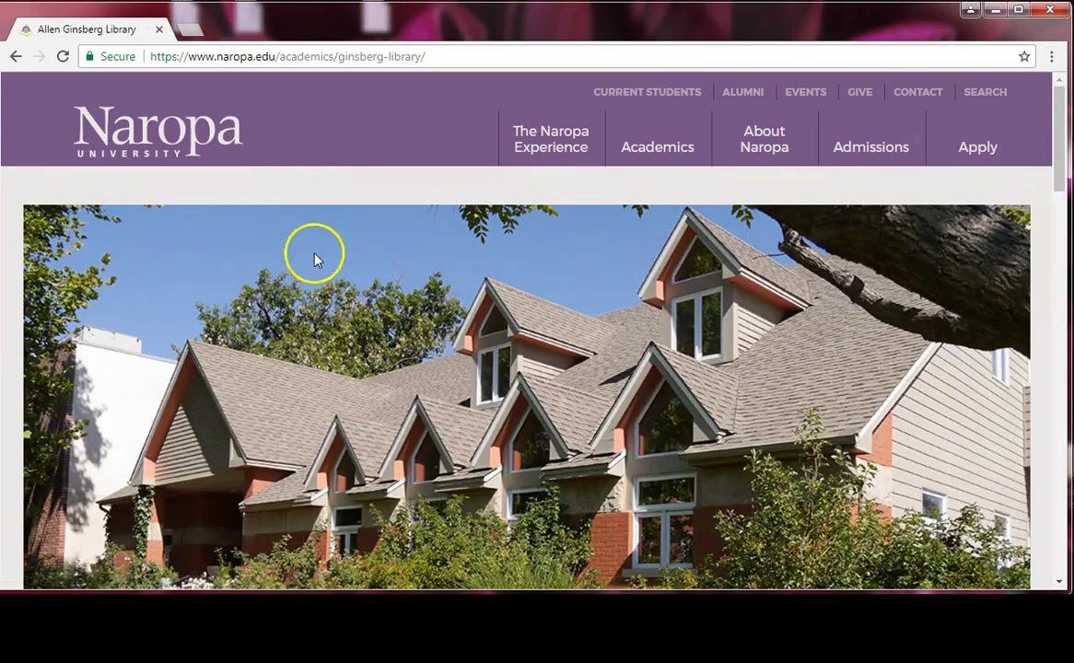
{"action": "scroll", "coordinate": [313, 258], "scroll_direction": "down", "scroll_amount": 6}
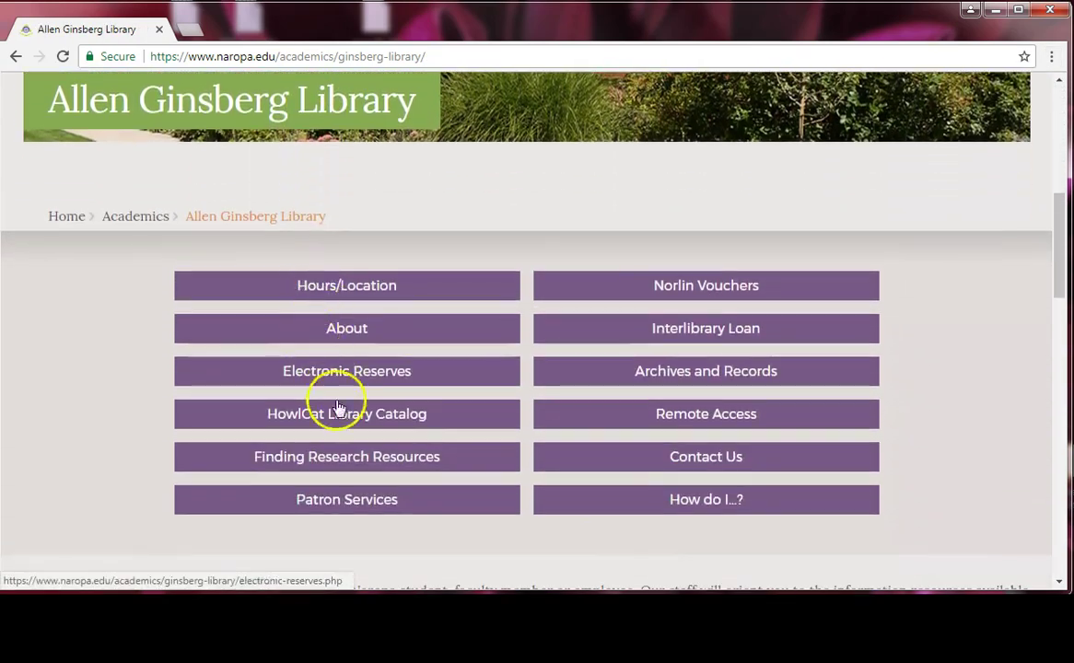
{"action": "left_click", "coordinate": [338, 409]}
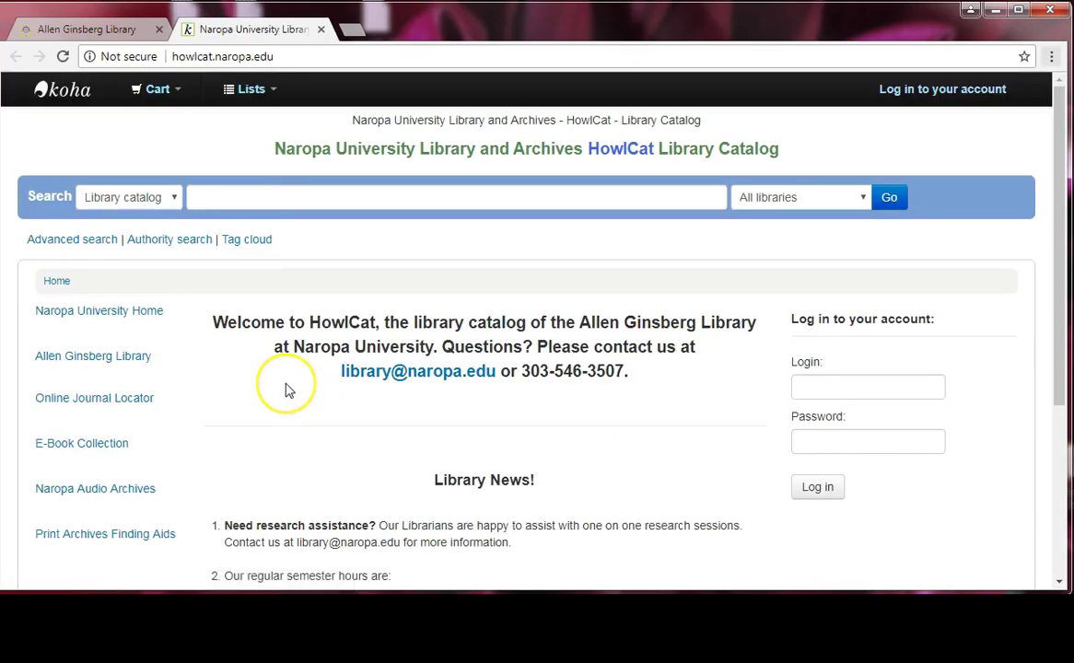
Step: Leave the HowlCat catalog for the library website and reopen the Distance Learning page under Patron Services
{"action": "left_click", "coordinate": [97, 30]}
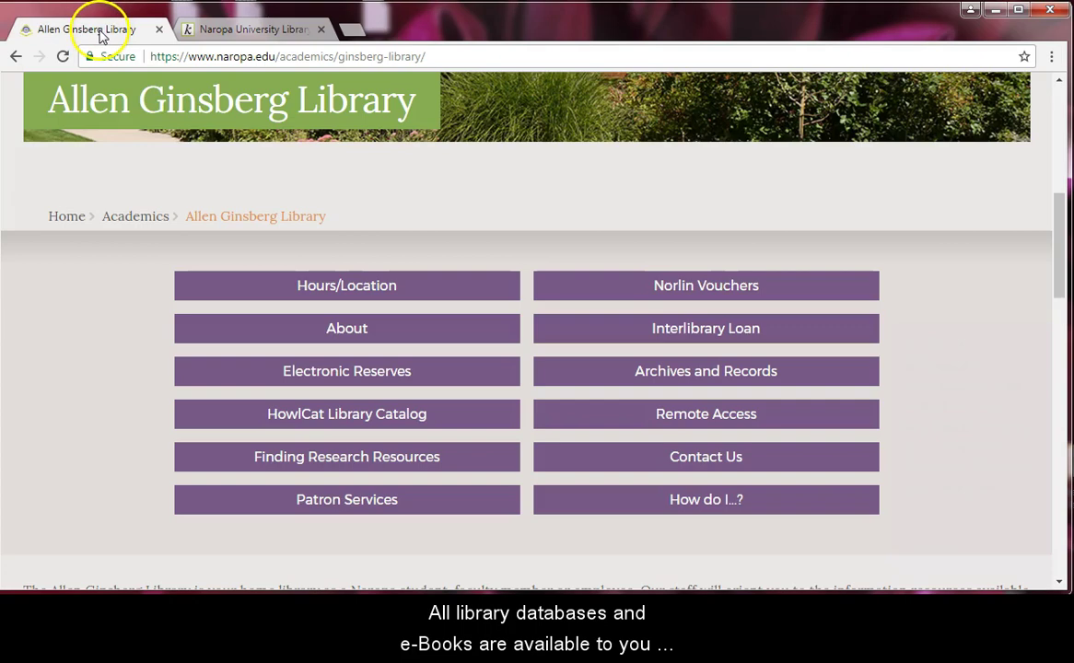
{"action": "left_click", "coordinate": [314, 506]}
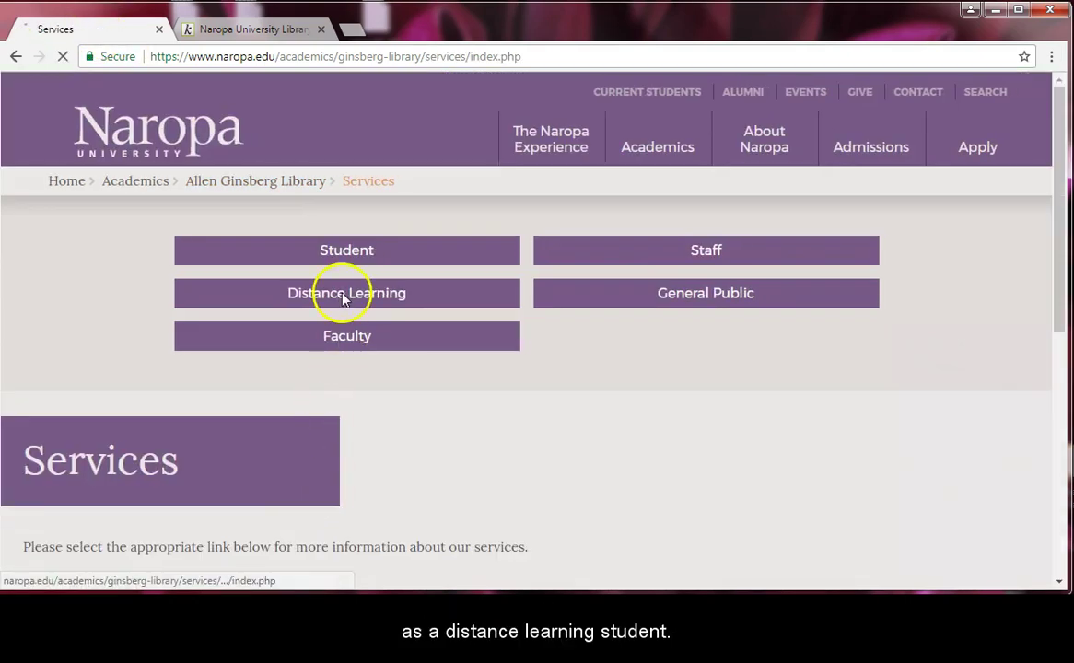
{"action": "left_click", "coordinate": [343, 298]}
Step: Look through the Distance Students Services sections on journal article requests, local Interlibrary Loan, research databases and help
{"action": "scroll", "coordinate": [414, 378], "scroll_direction": "down", "scroll_amount": 3}
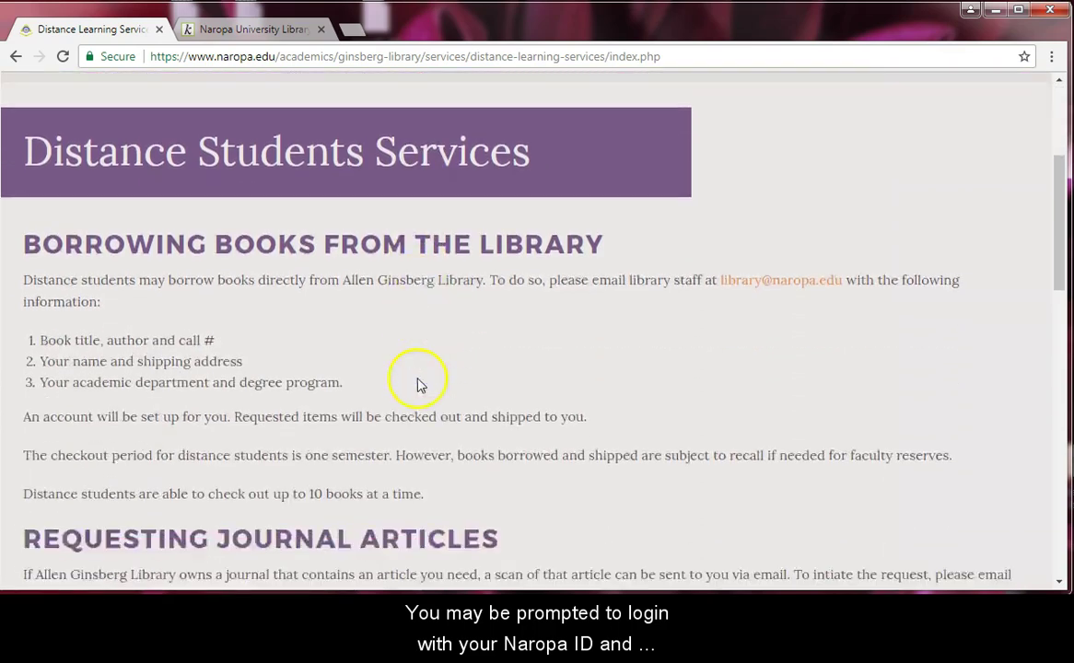
{"action": "scroll", "coordinate": [417, 385], "scroll_direction": "down", "scroll_amount": 5}
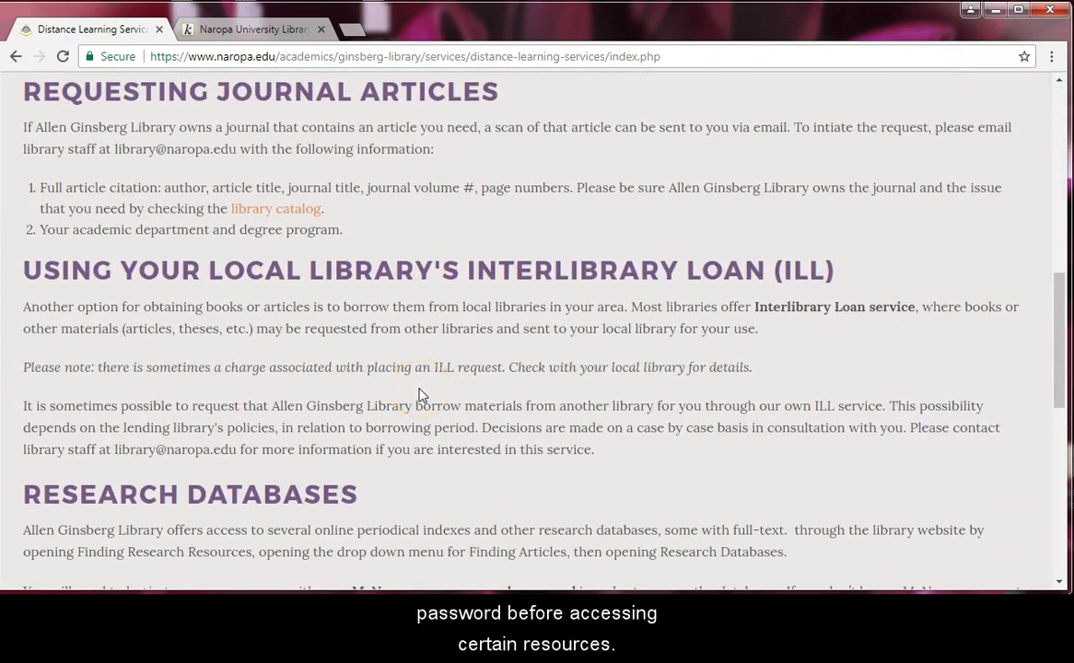
{"action": "scroll", "coordinate": [419, 394], "scroll_direction": "down", "scroll_amount": 1}
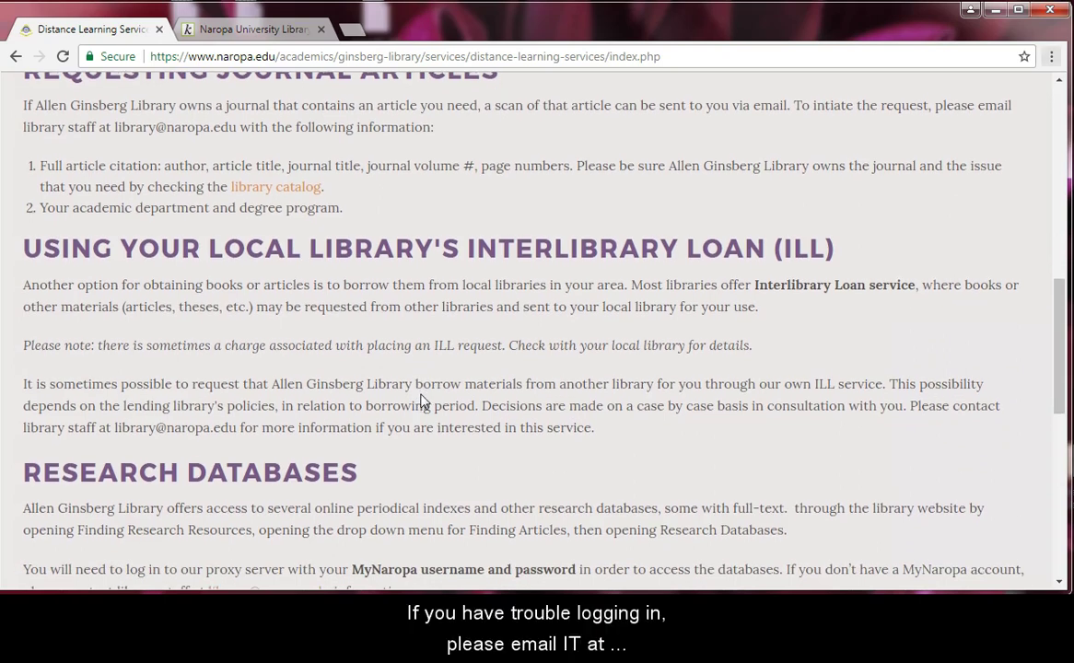
{"action": "scroll", "coordinate": [422, 402], "scroll_direction": "down", "scroll_amount": 3}
{"action": "scroll", "coordinate": [422, 402], "scroll_direction": "down", "scroll_amount": 1}
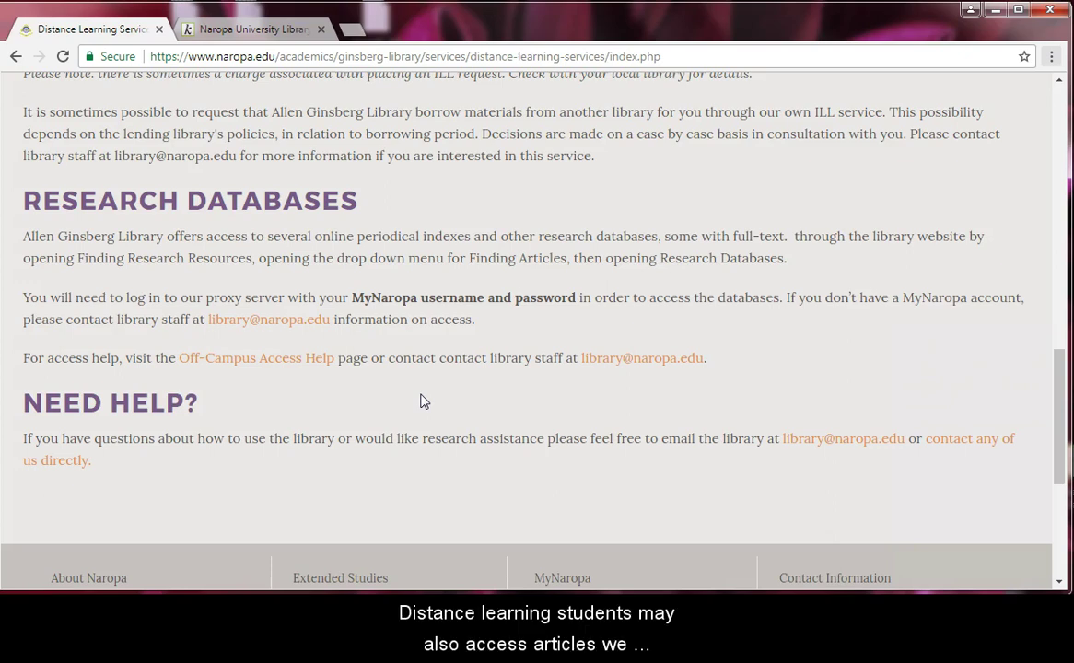
{"action": "scroll", "coordinate": [423, 402], "scroll_direction": "up", "scroll_amount": 3}
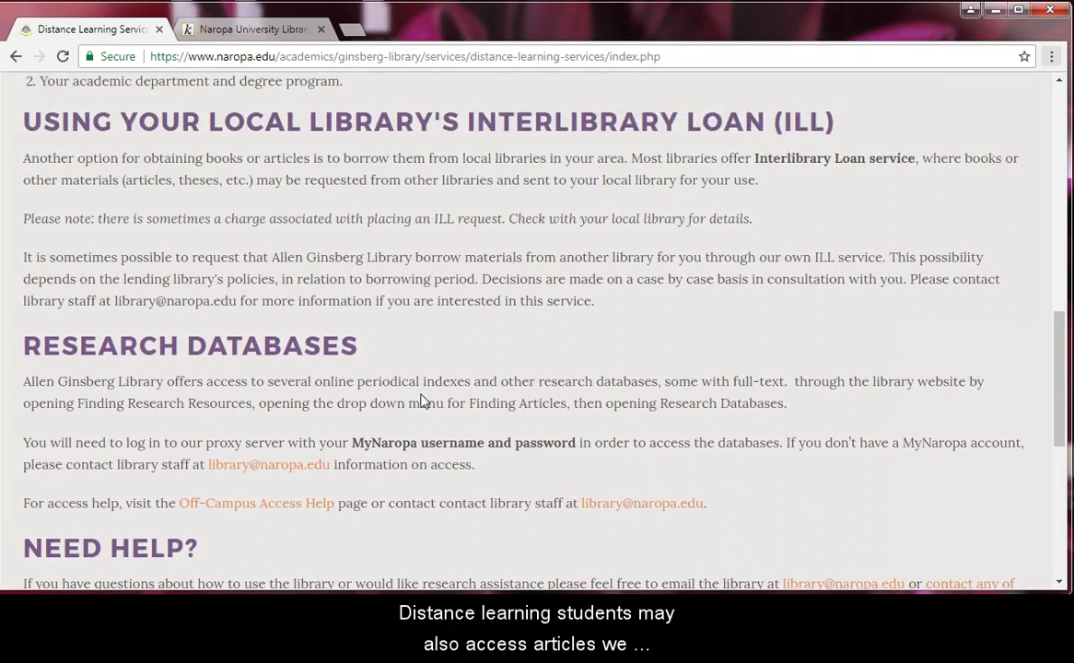
{"action": "scroll", "coordinate": [425, 400], "scroll_direction": "up", "scroll_amount": 2}
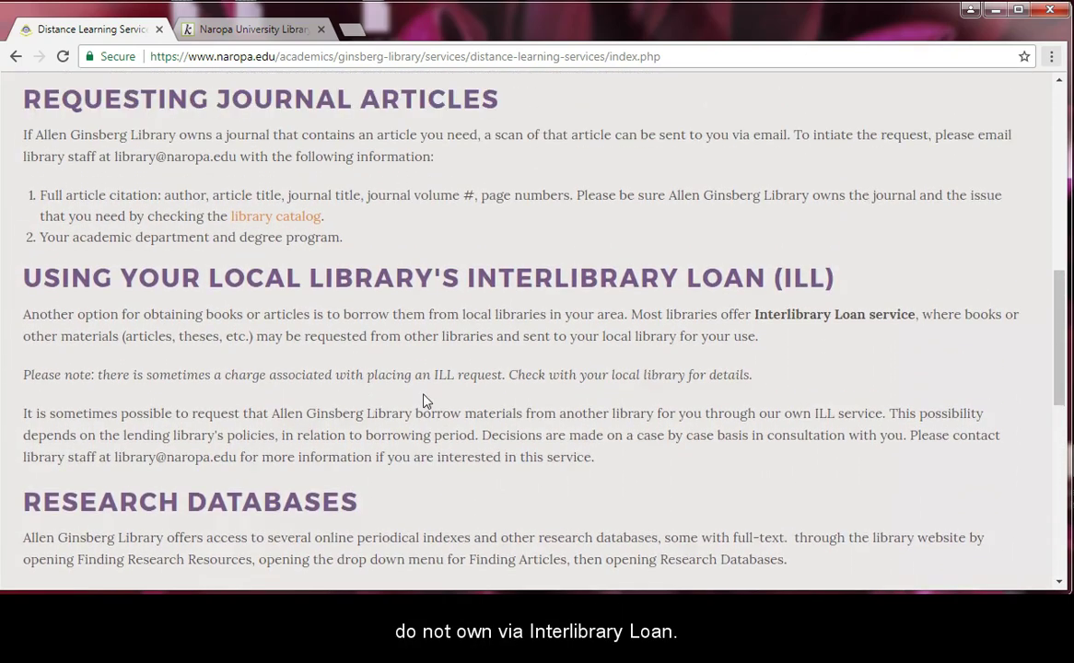
{"action": "scroll", "coordinate": [423, 401], "scroll_direction": "up", "scroll_amount": 2}
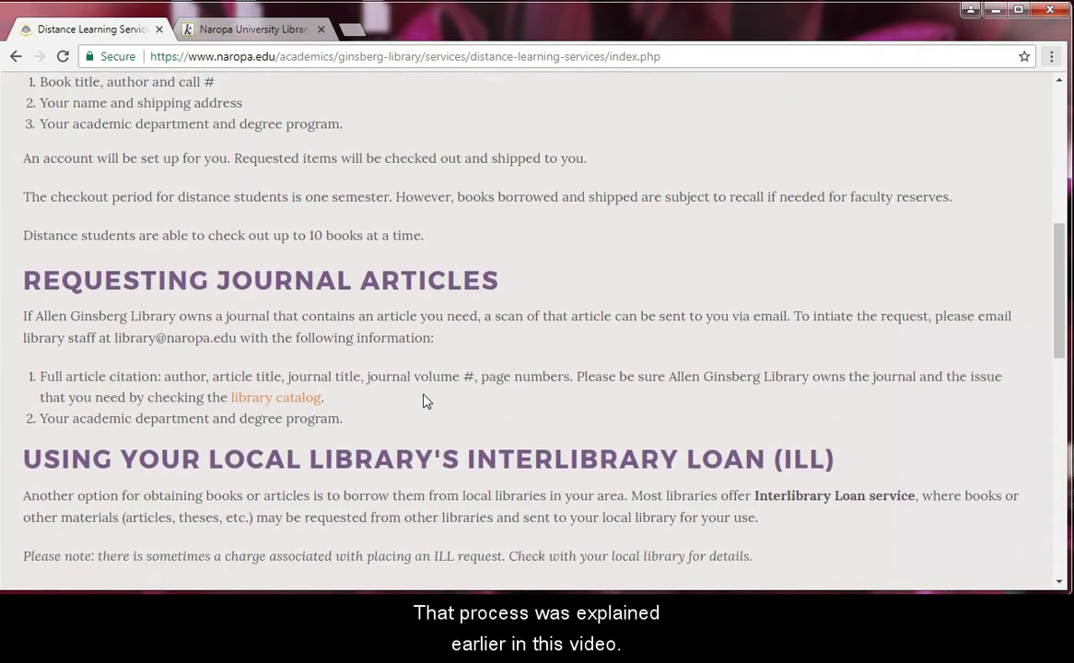
{"action": "scroll", "coordinate": [424, 402], "scroll_direction": "up", "scroll_amount": 1}
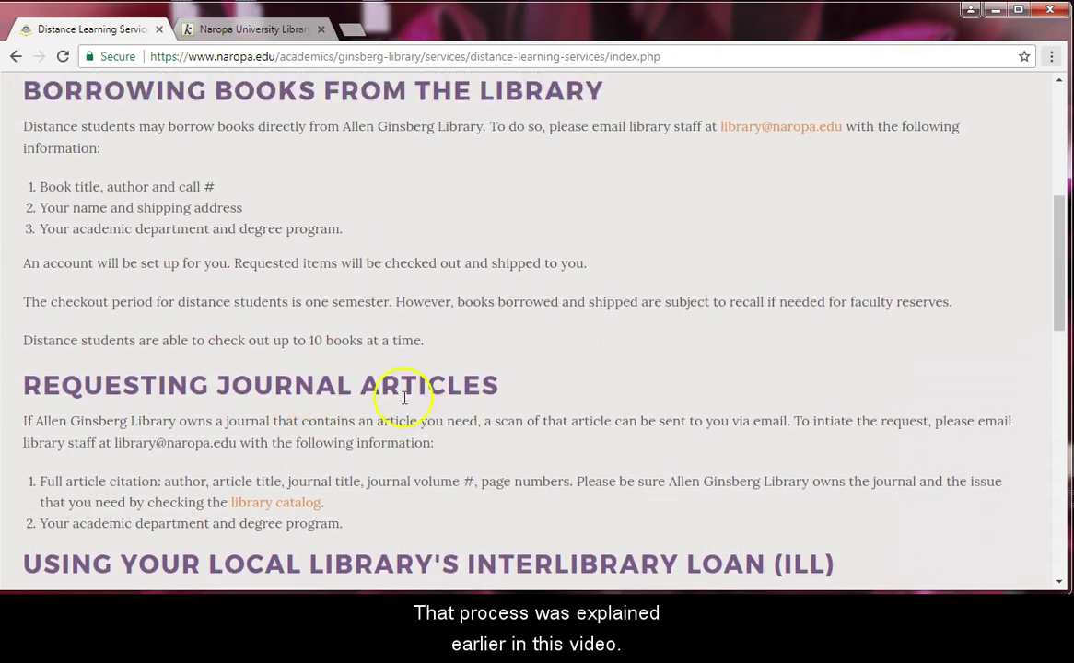
Step: Highlight in turn the Requesting Journal Articles heading, the words Interlibrary Loan (ILL) and the paragraph on borrowing from local libraries, clearing each selection
{"action": "left_click_drag", "start_coordinate": [502, 392], "coordinate": [23, 391]}
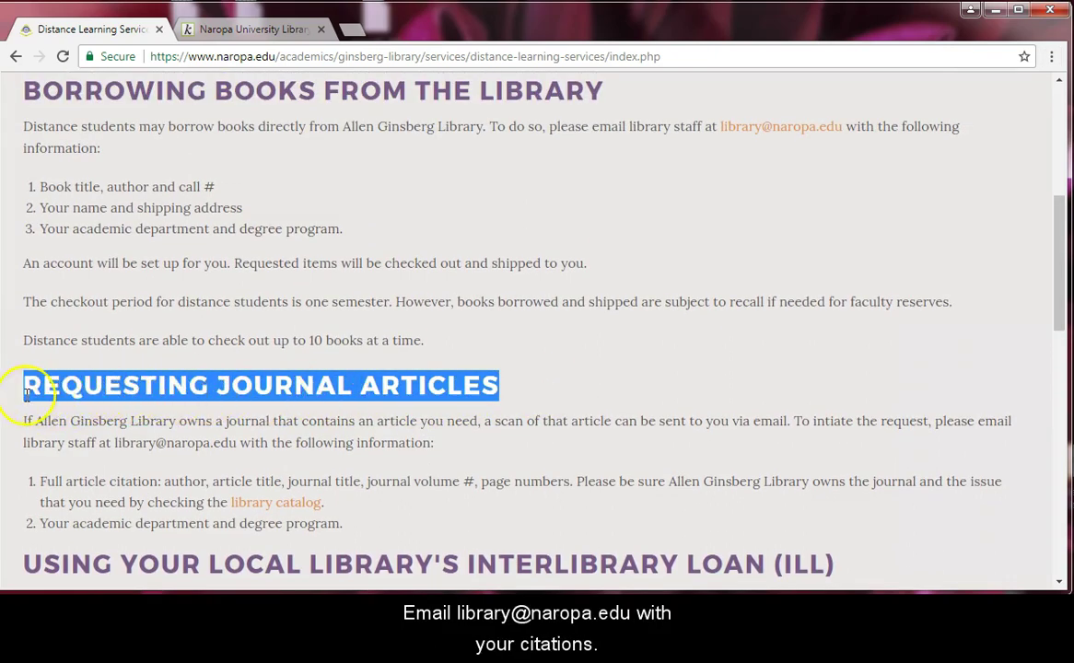
{"action": "left_click", "coordinate": [656, 393]}
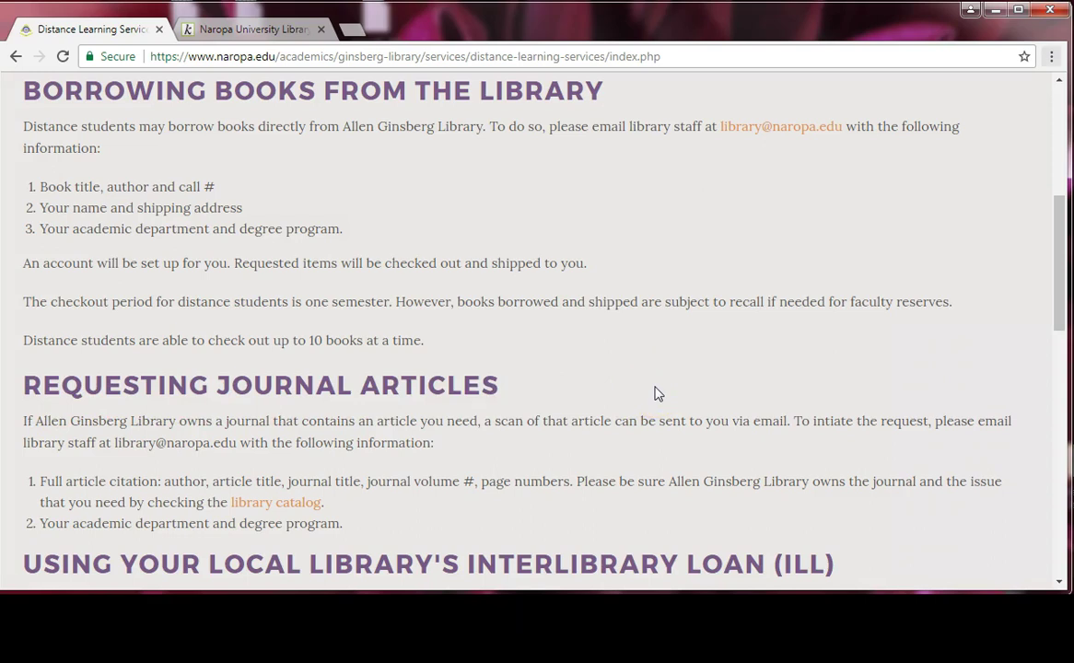
{"action": "scroll", "coordinate": [657, 394], "scroll_direction": "down", "scroll_amount": 4}
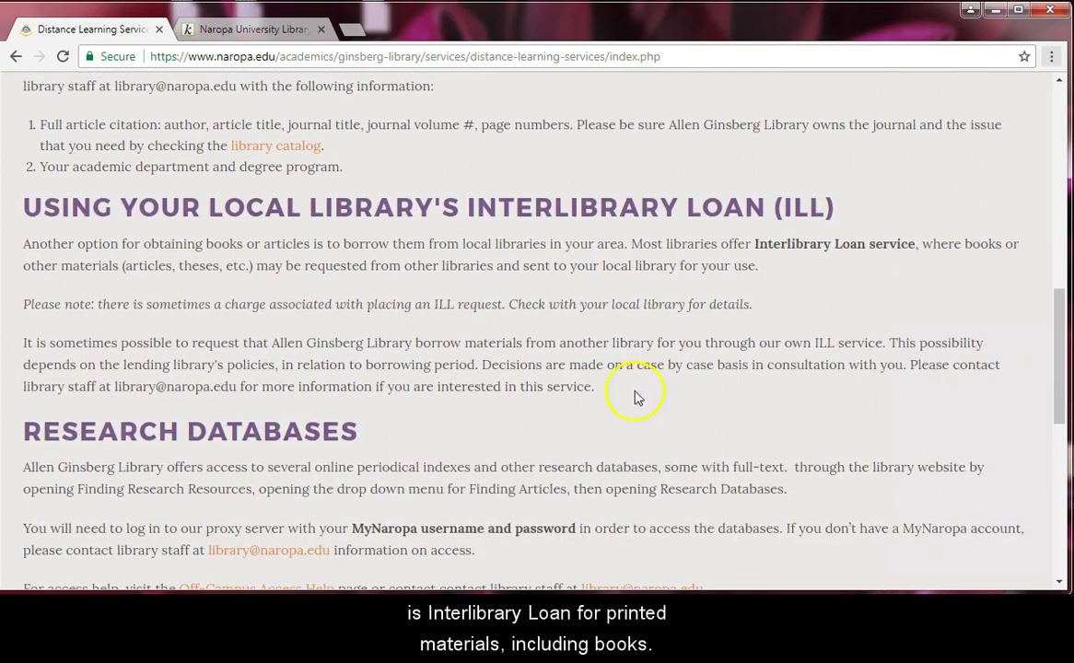
{"action": "left_click_drag", "start_coordinate": [468, 210], "coordinate": [856, 218]}
{"action": "left_click", "coordinate": [859, 217]}
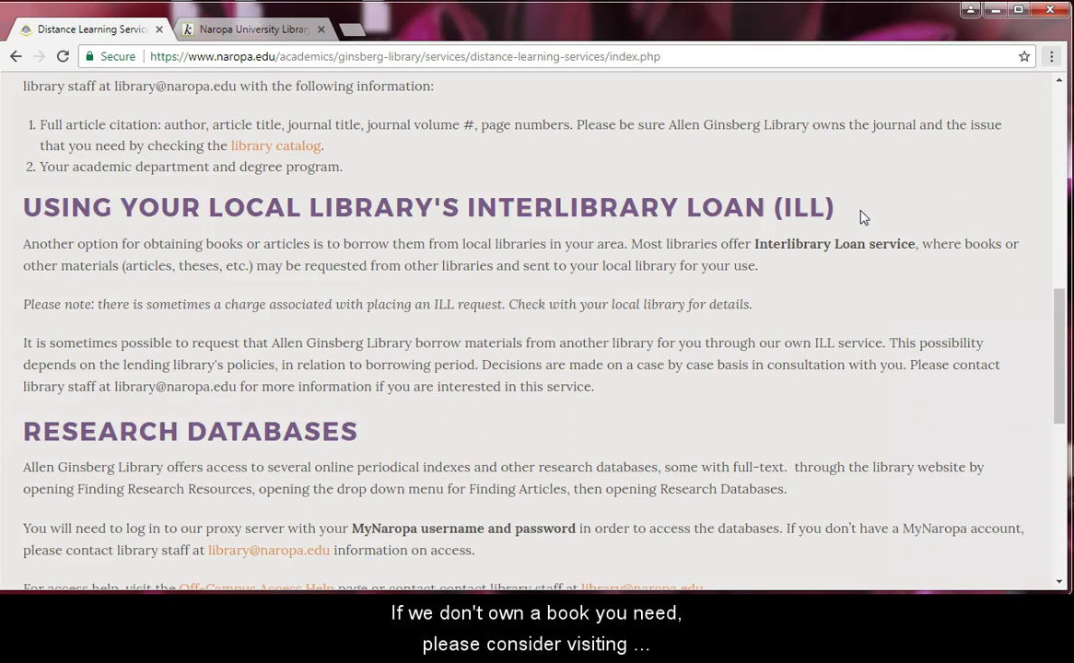
{"action": "left_click_drag", "start_coordinate": [23, 243], "coordinate": [787, 273]}
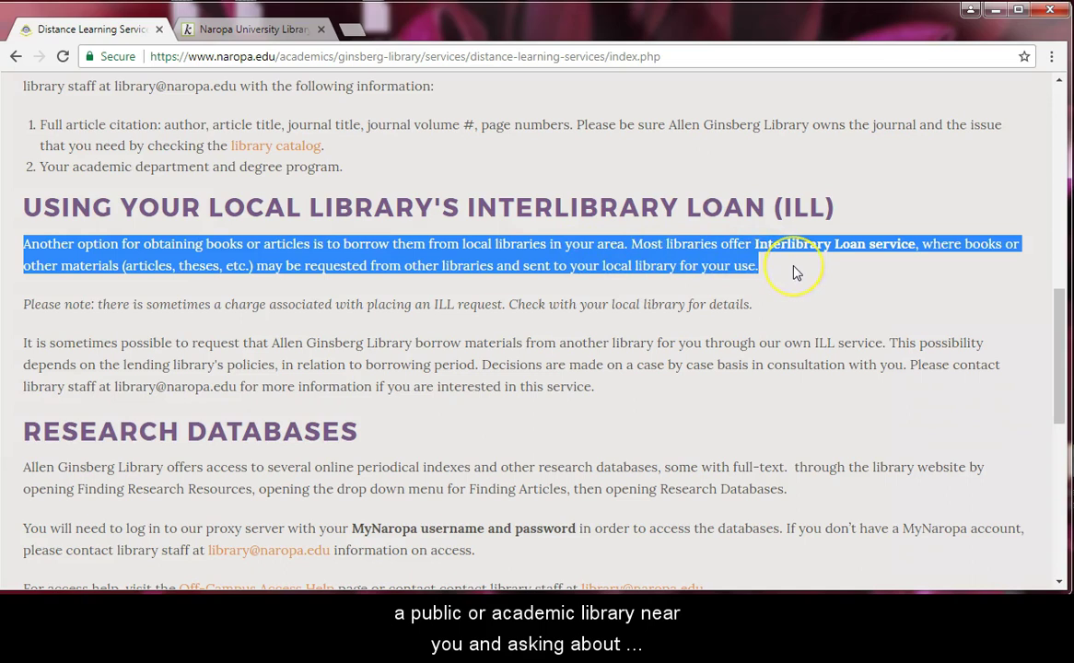
{"action": "left_click", "coordinate": [797, 273]}
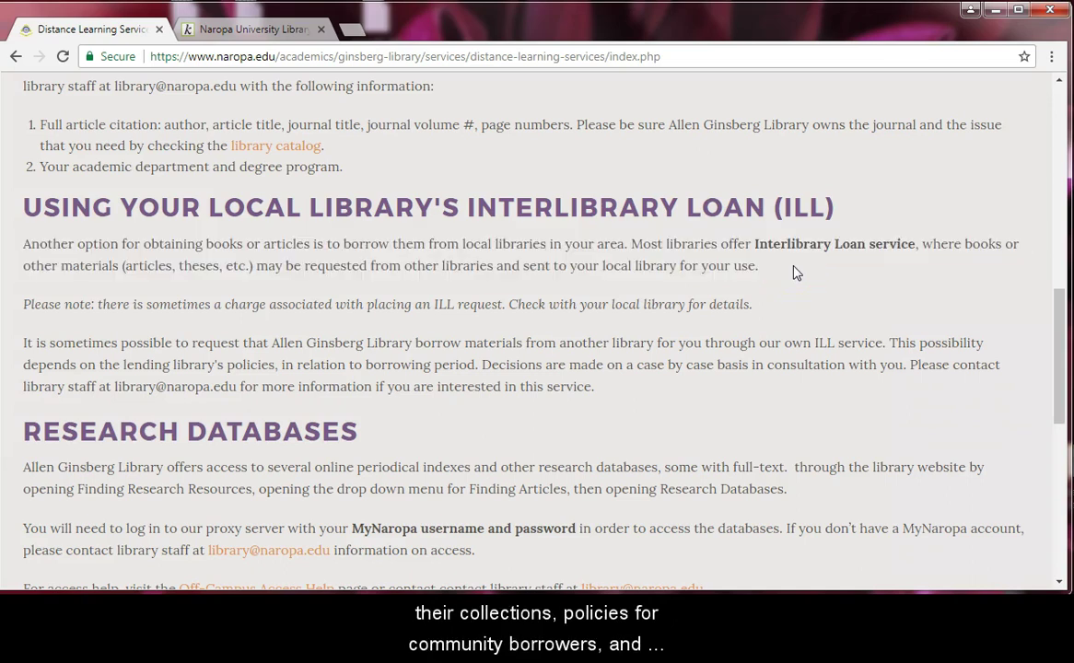